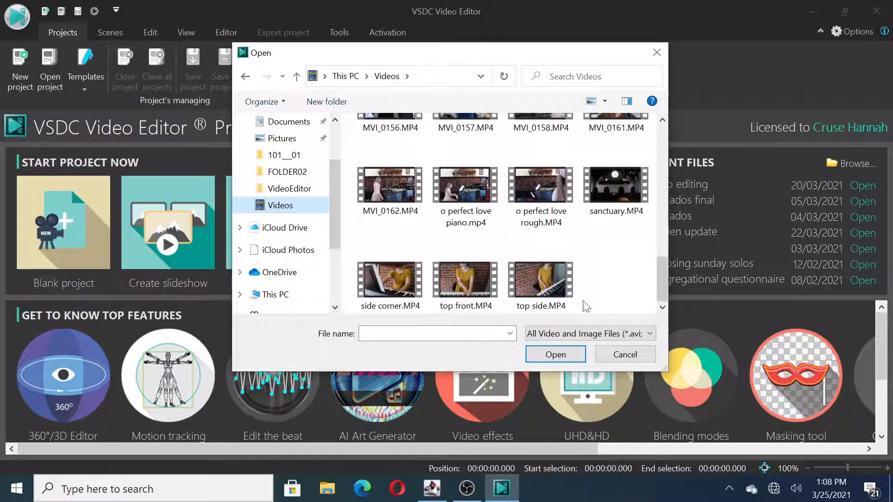
Step: Import side corner.MP4 into a new project and set the project title to "piano piece"
double_click(387, 281)
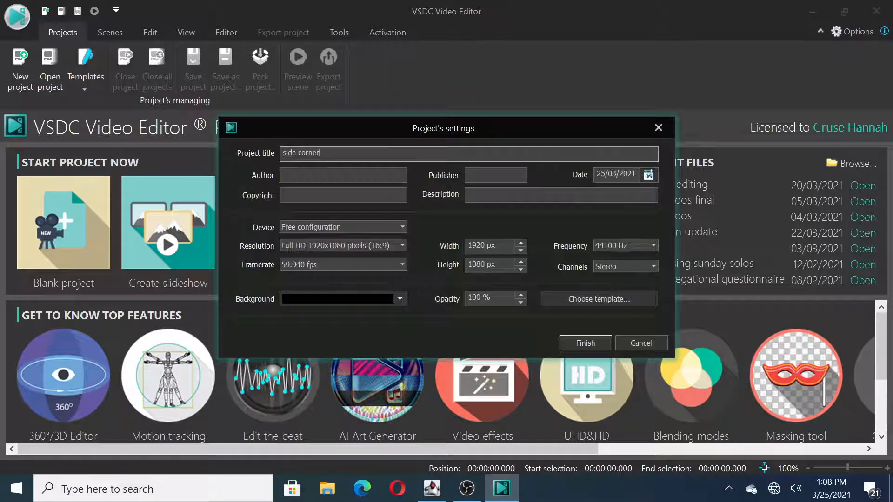
double_click(320, 152)
key(BackSpace)
key(BackSpace)
key(BackSpace)
key(BackSpace)
key(BackSpace)
key(BackSpace)
text(piano solo)
key(Return)
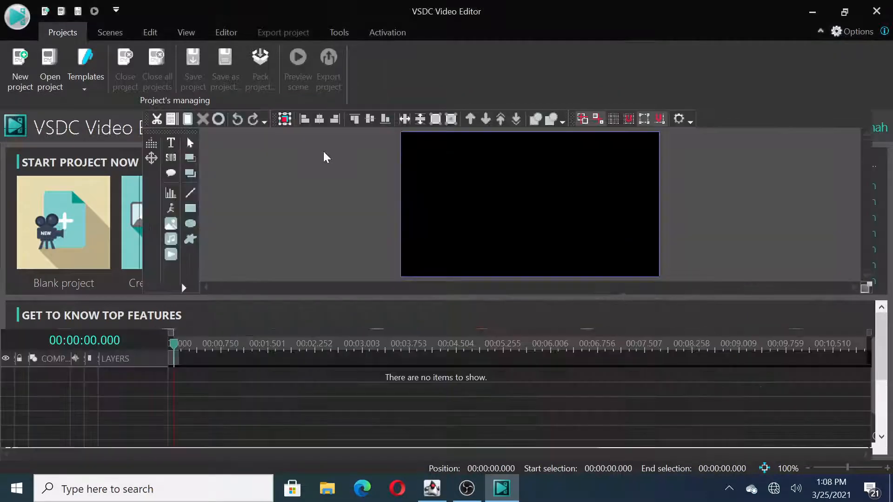
Step: Add the video top front.MP4 and place it on its own layer below the side corner clip, starting at the timeline's beginning
click(57, 85)
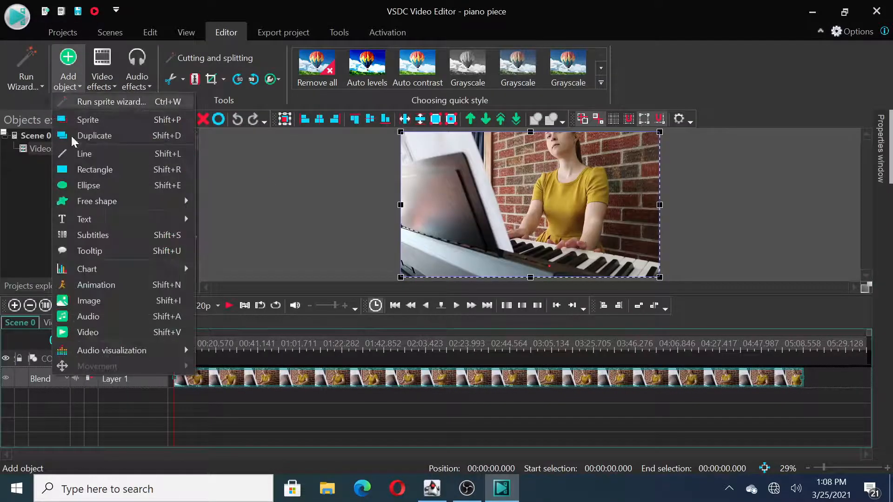
click(99, 331)
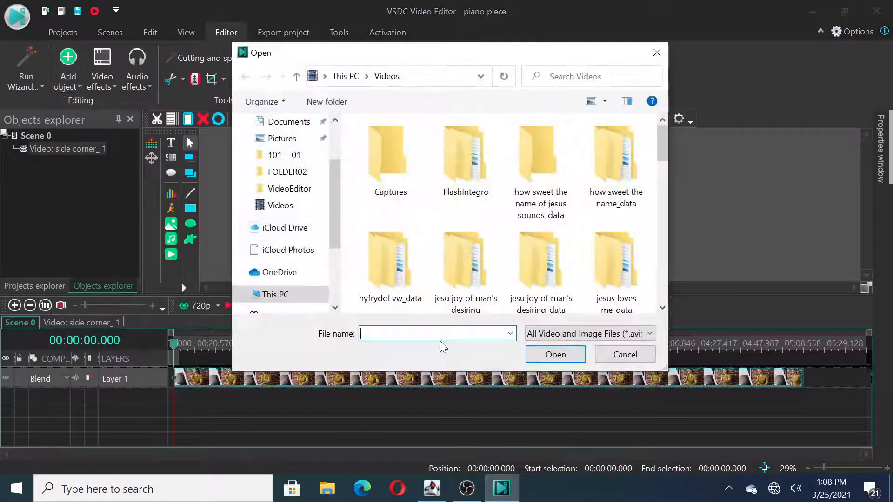
drag(661, 156, 662, 304)
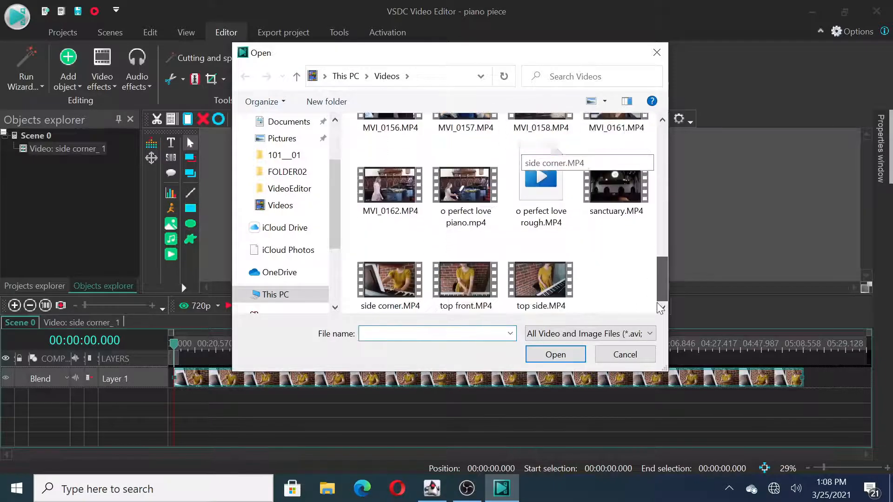
double_click(456, 284)
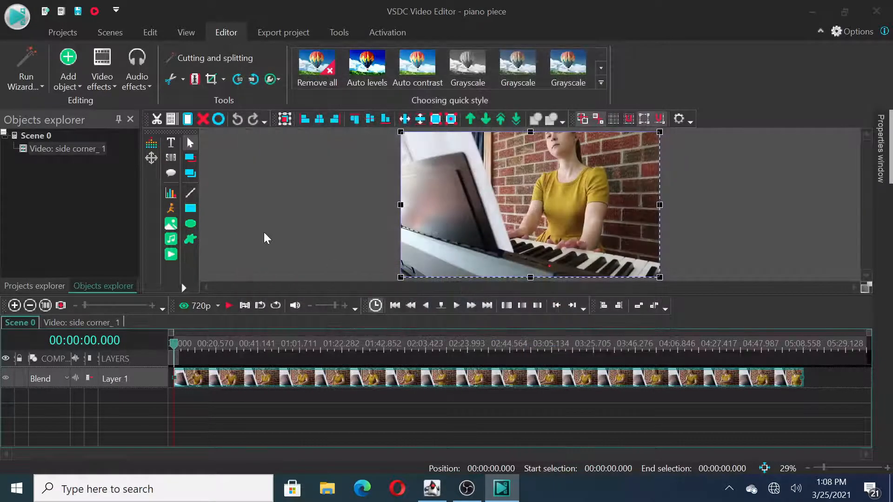
click(584, 307)
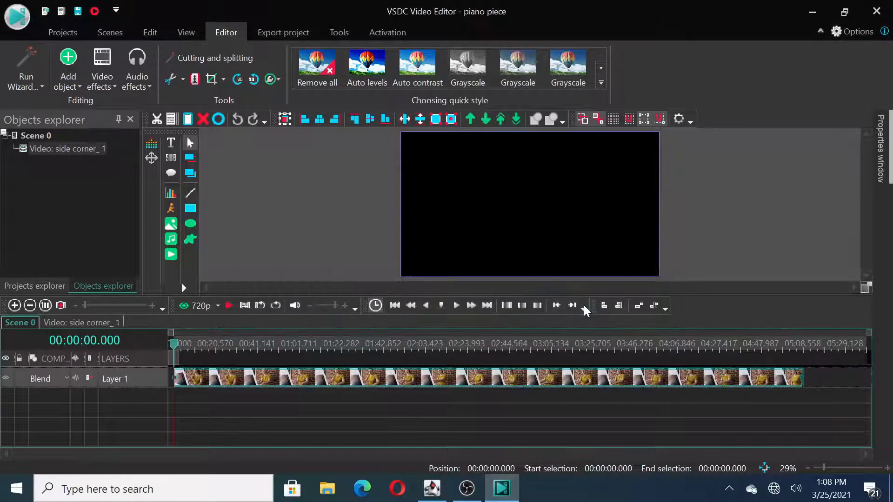
drag(599, 380, 286, 397)
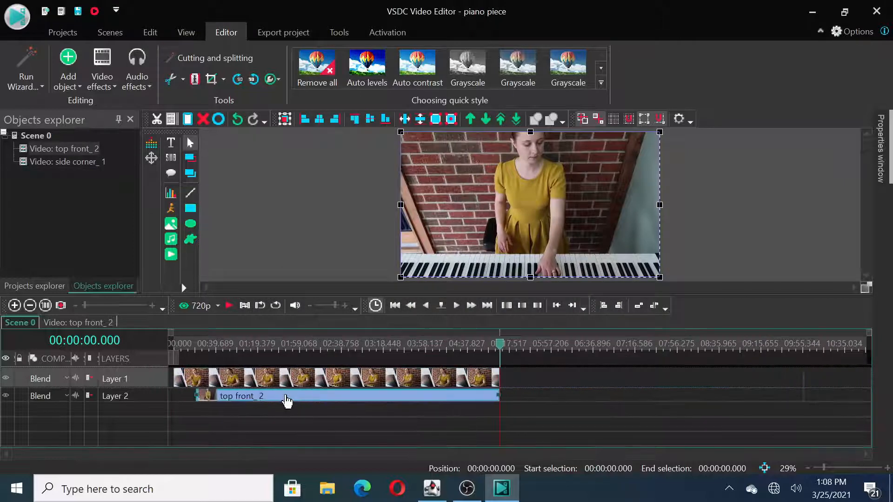
Step: Add the video top side.MP4 and place it on a third layer below the top front clip, starting at the timeline's beginning
click(68, 80)
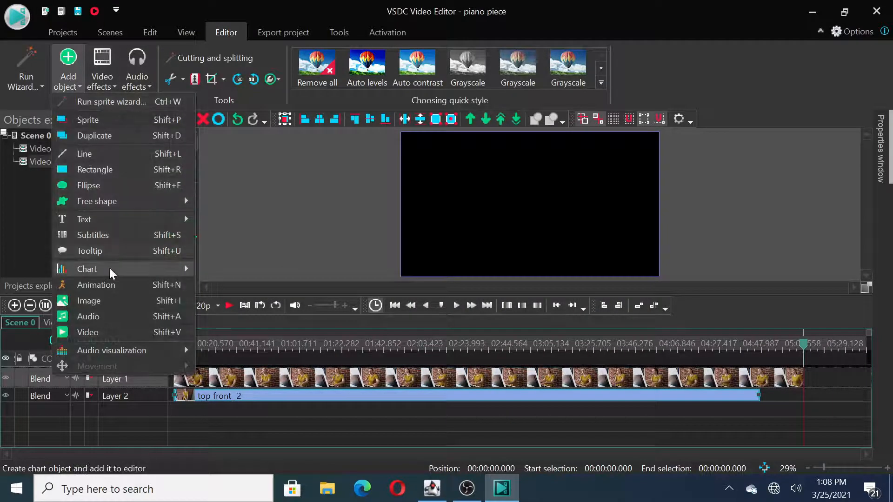
click(96, 332)
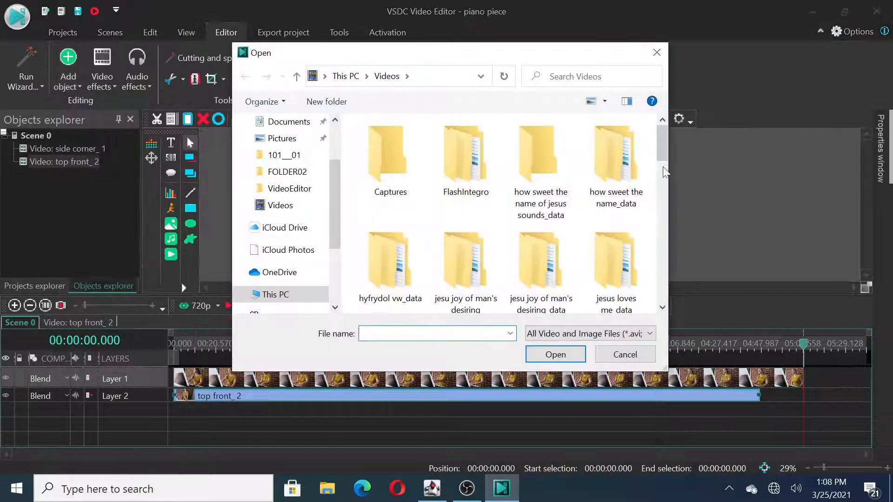
drag(665, 141, 663, 293)
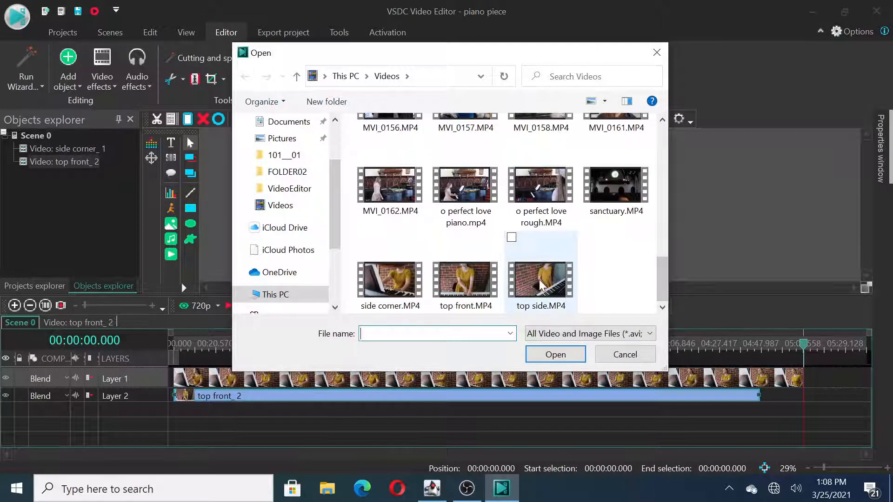
double_click(540, 280)
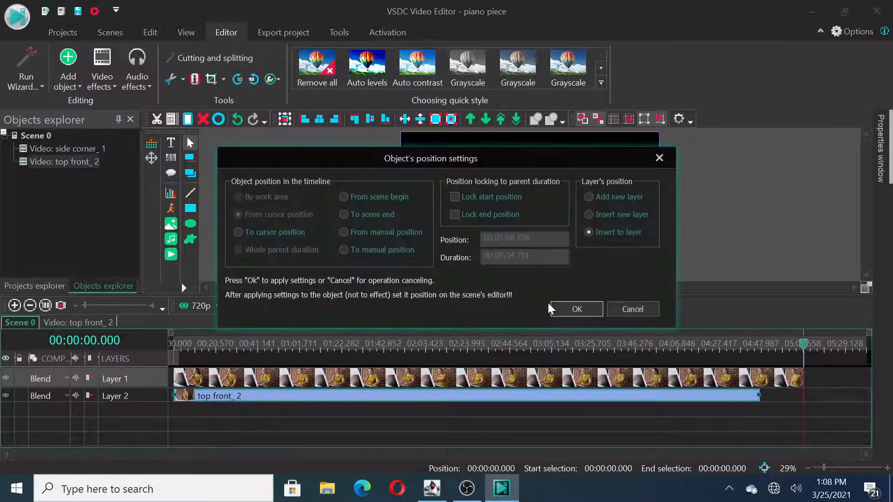
click(562, 310)
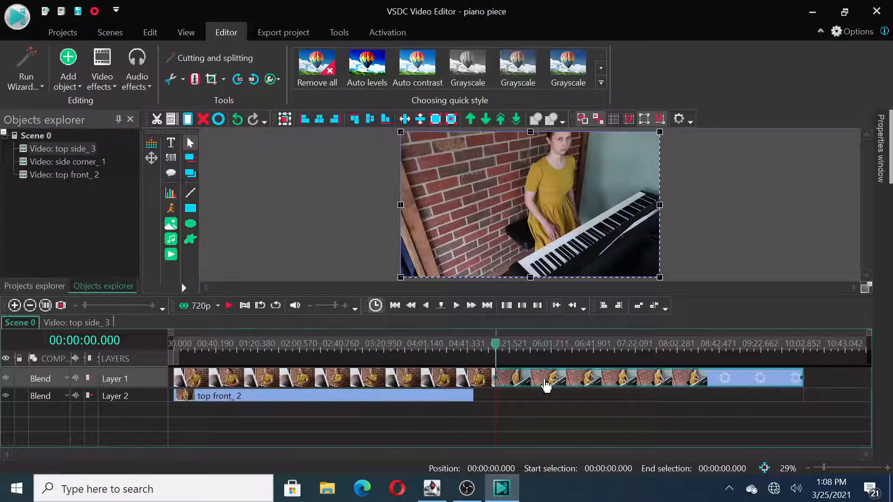
drag(546, 385, 205, 423)
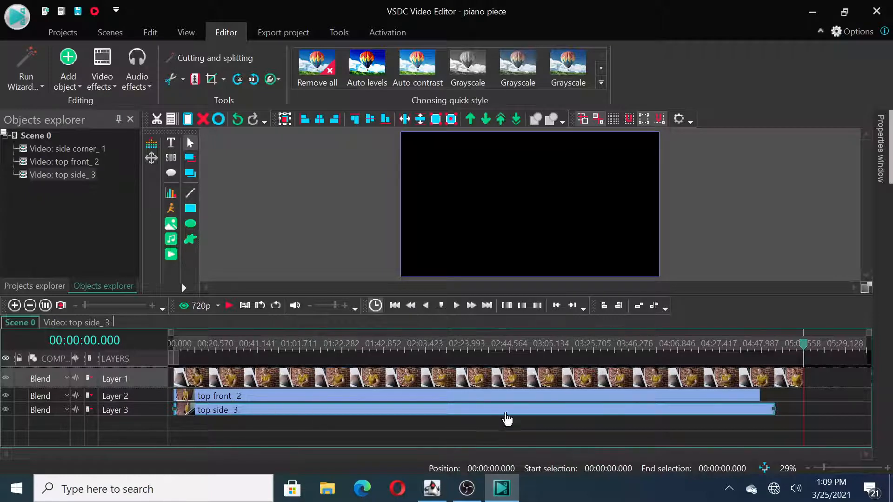
Step: Return the playhead to the timeline's beginning and hide the top front and top side layers
drag(805, 353, 158, 344)
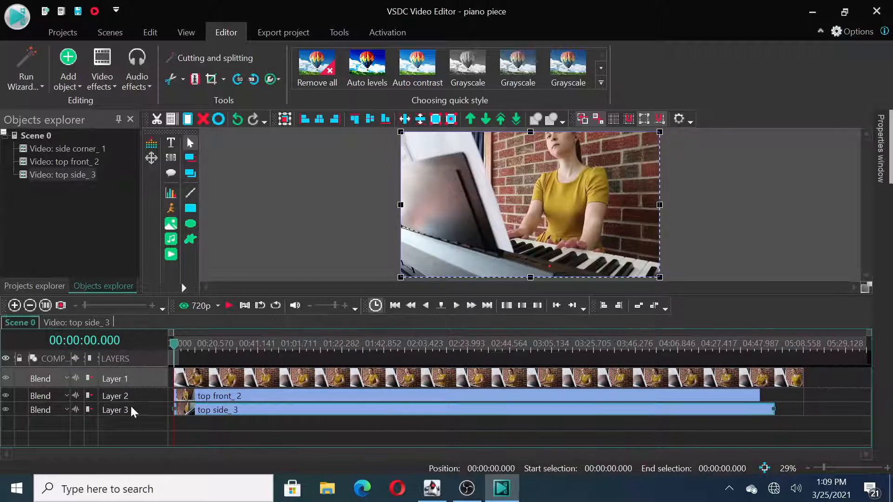
click(269, 420)
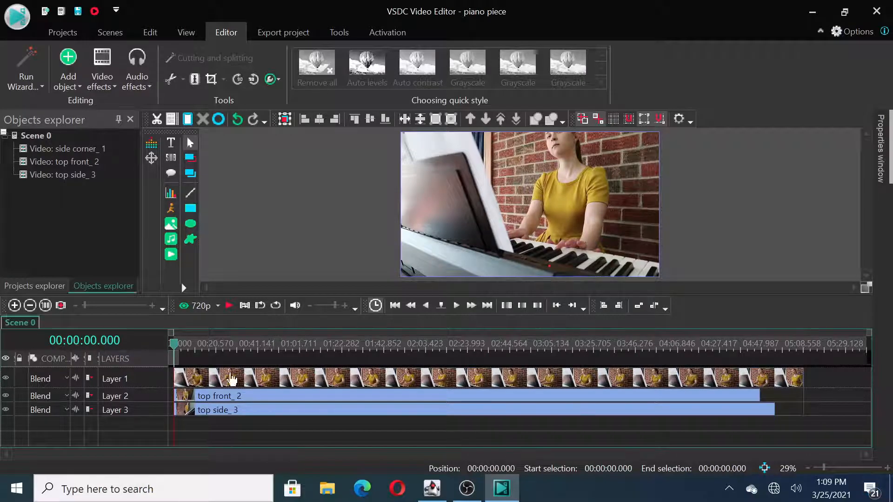
mouse_move(215, 398)
click(5, 395)
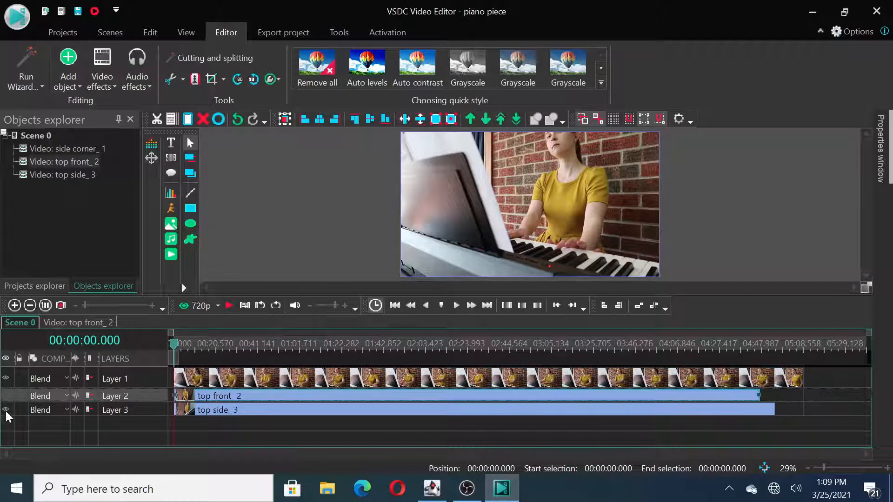
click(6, 411)
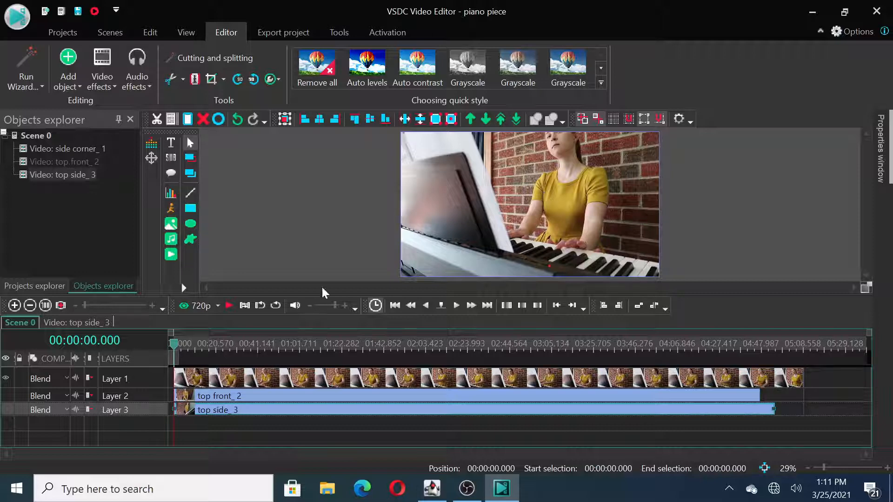
Step: View the top front and top side angles one at a time by switching layer visibility, ending with only the side corner layer shown
click(7, 395)
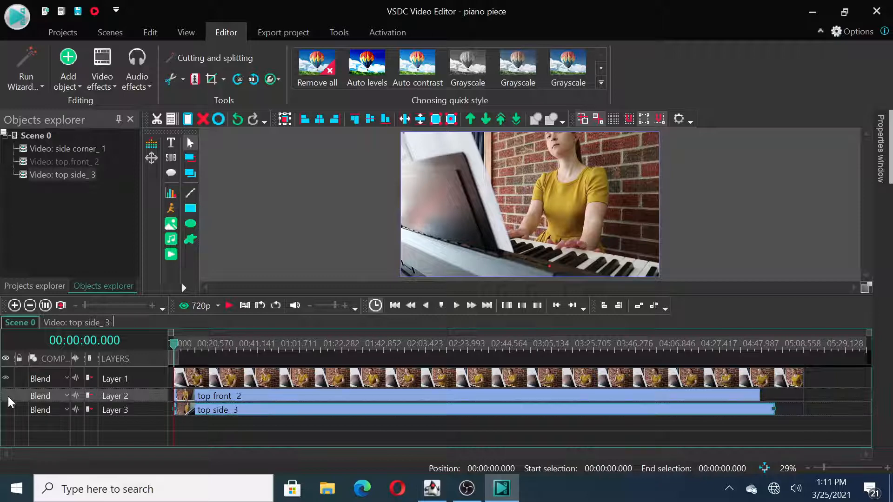
click(8, 383)
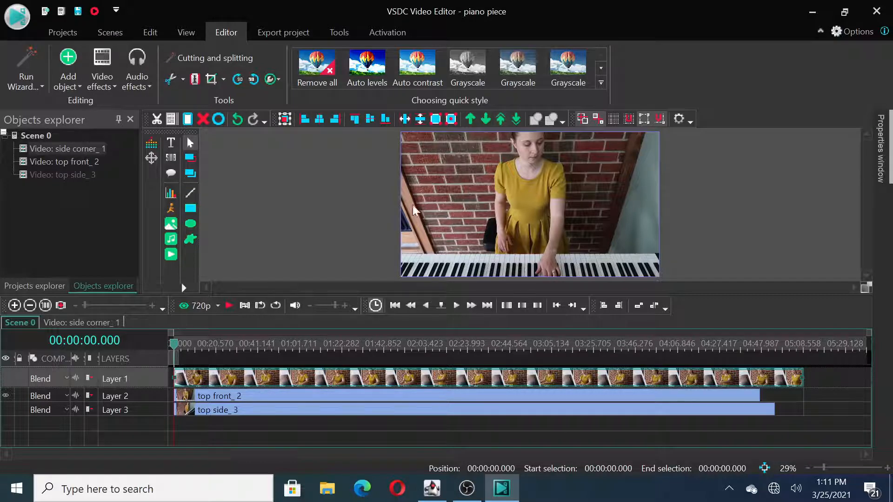
click(6, 409)
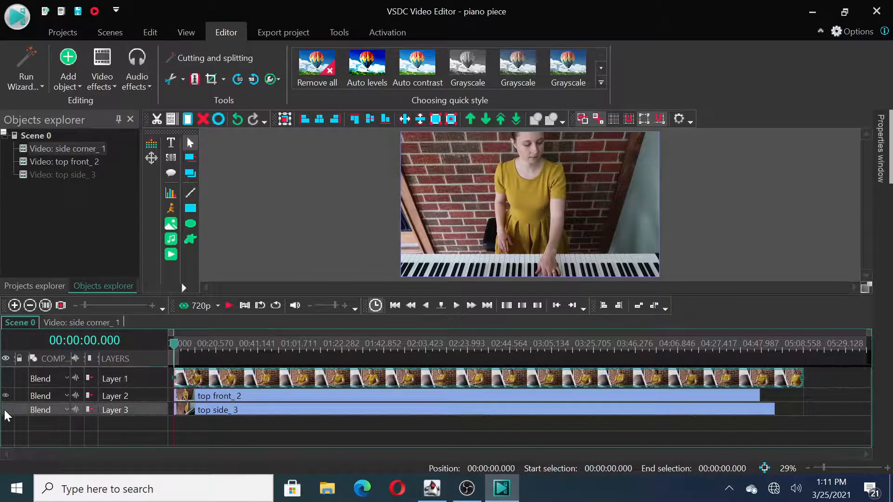
click(6, 395)
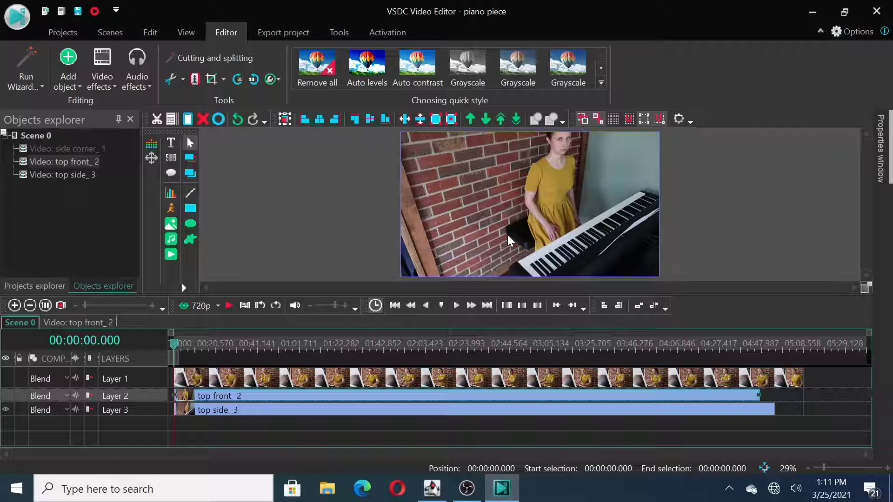
click(7, 378)
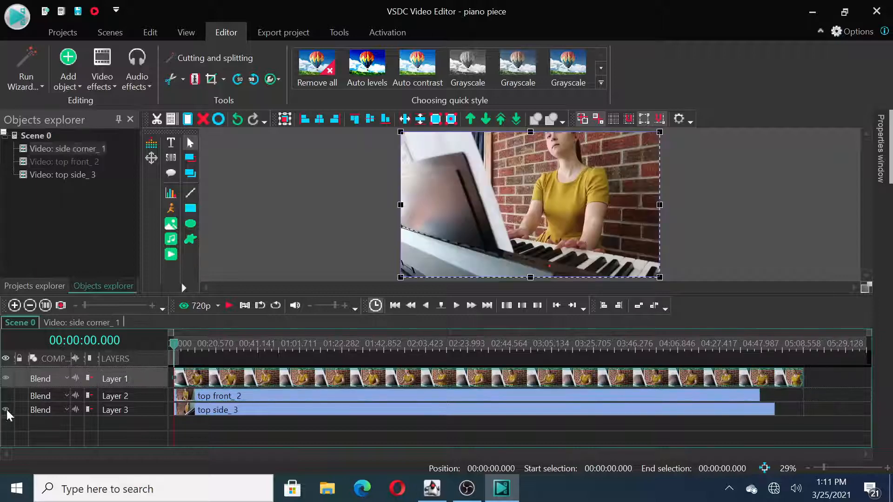
click(7, 409)
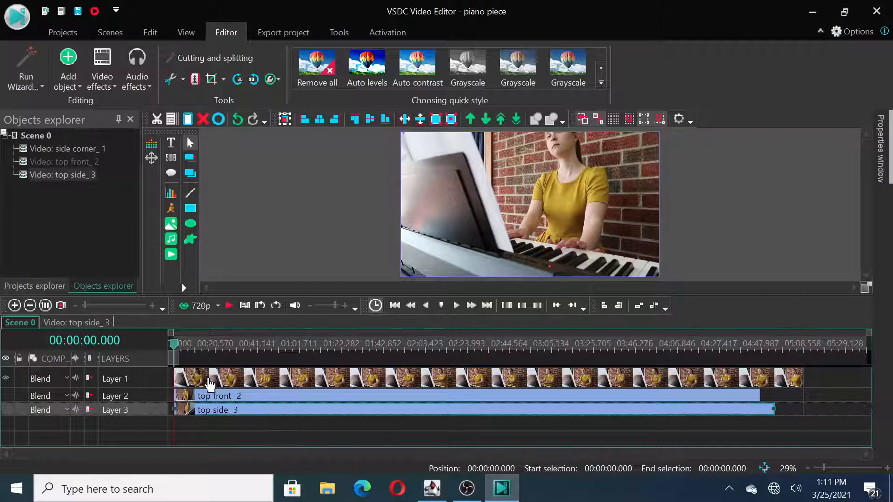
Step: Play the side corner clip up to about 00:00:29.362 and split it at that position
mouse_move(193, 385)
click(229, 306)
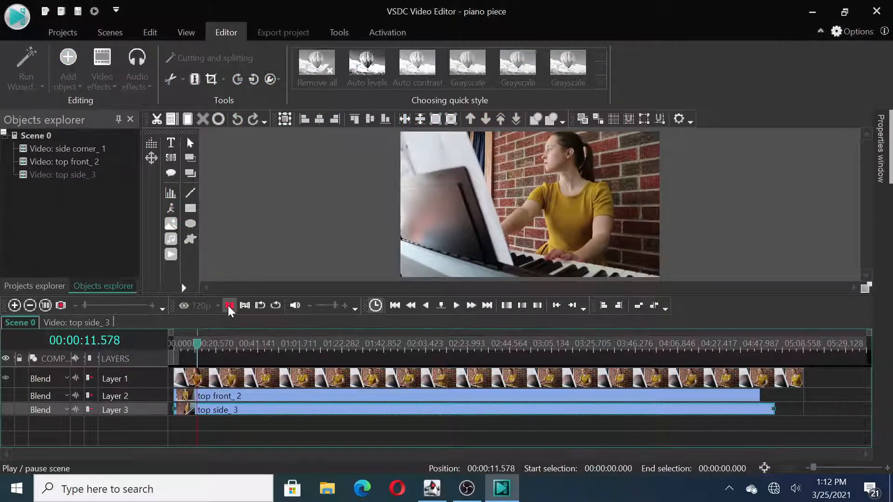
click(228, 306)
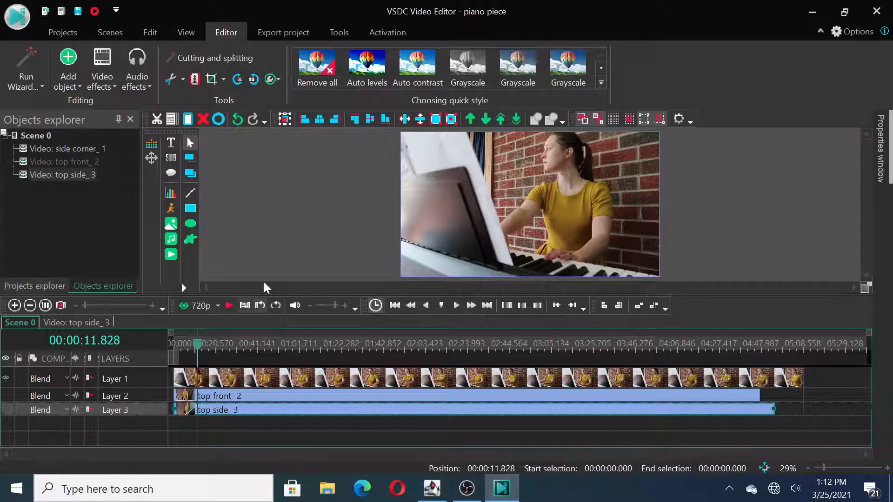
click(229, 306)
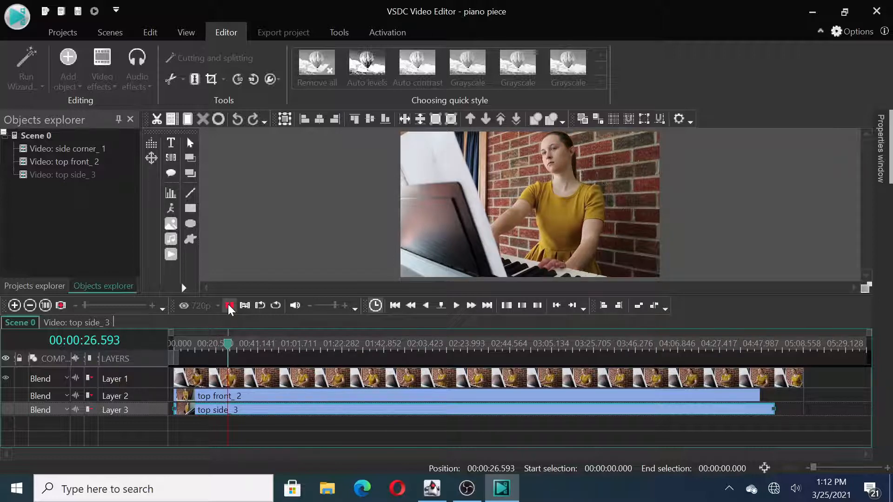
click(229, 305)
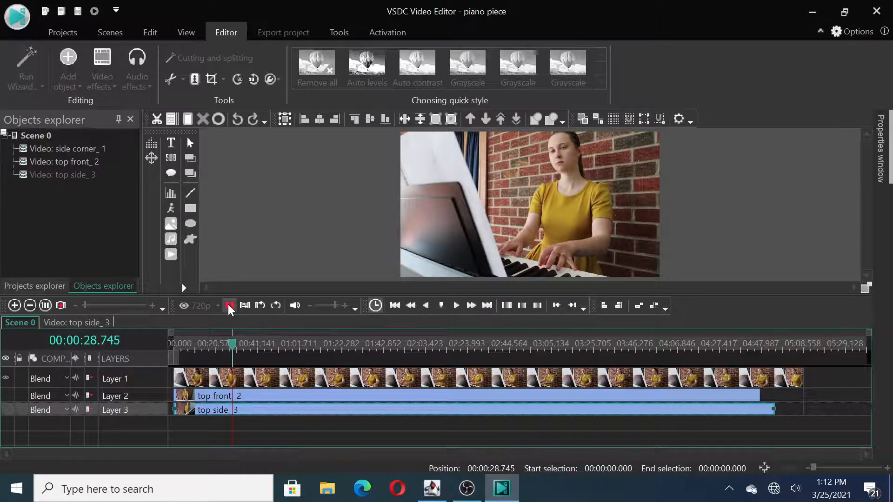
click(246, 386)
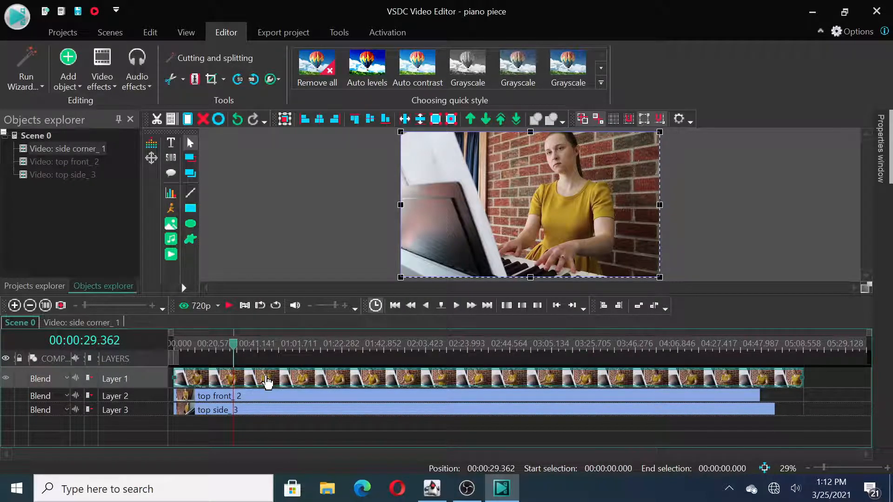
click(194, 80)
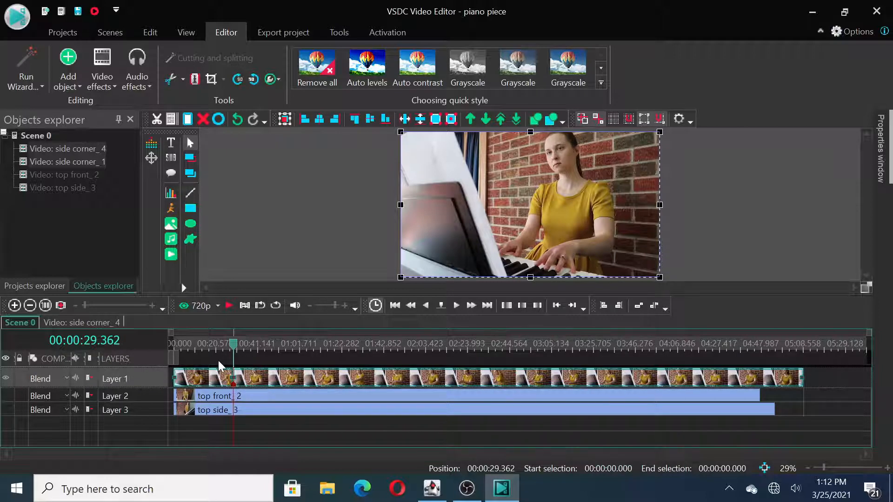
Step: Delete the side corner section before the split and move the remaining clip and the playhead to the timeline's beginning
click(236, 428)
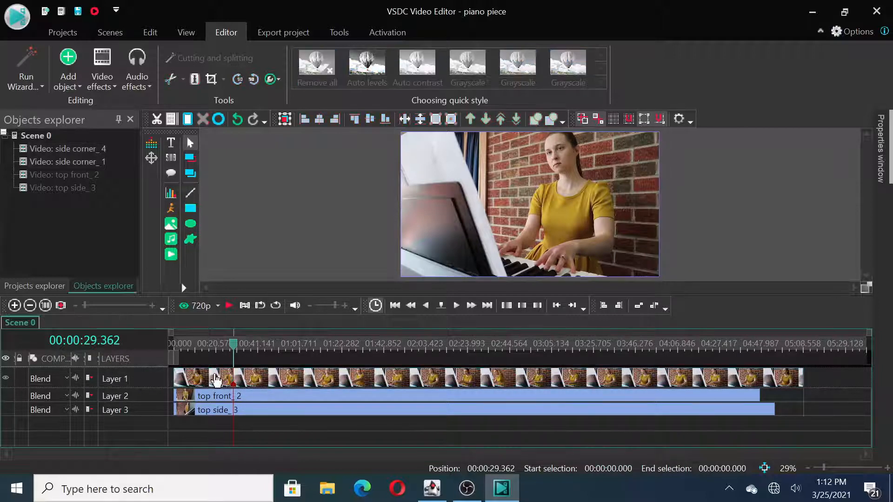
click(214, 384)
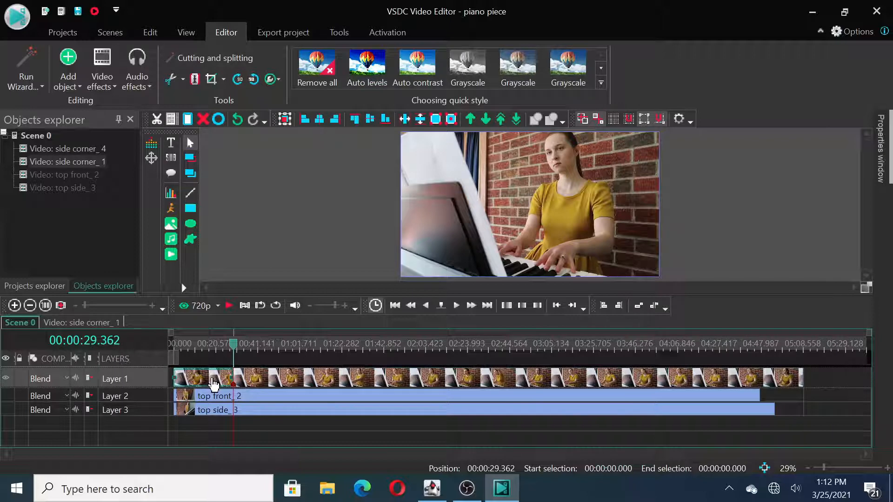
key(Delete)
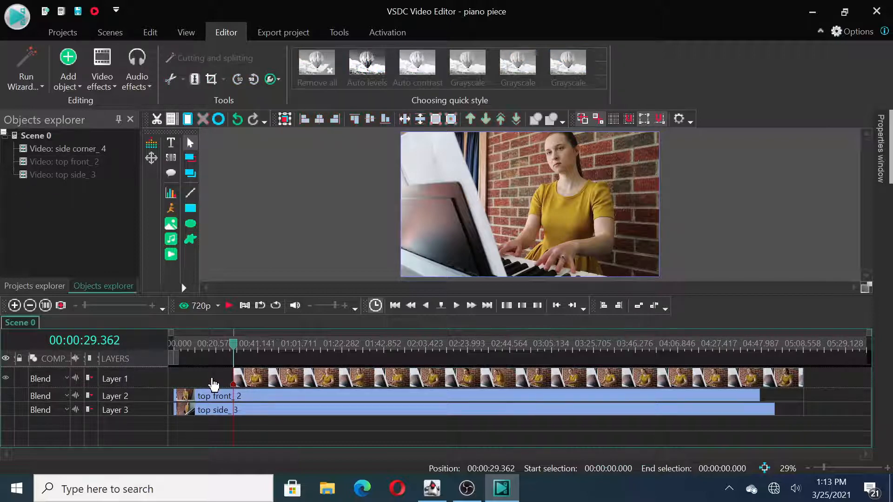
drag(320, 385, 258, 380)
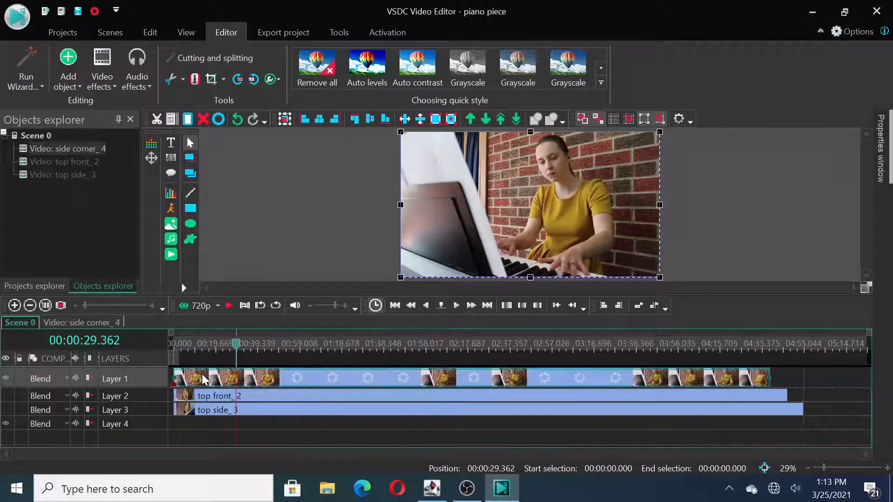
drag(237, 350, 153, 356)
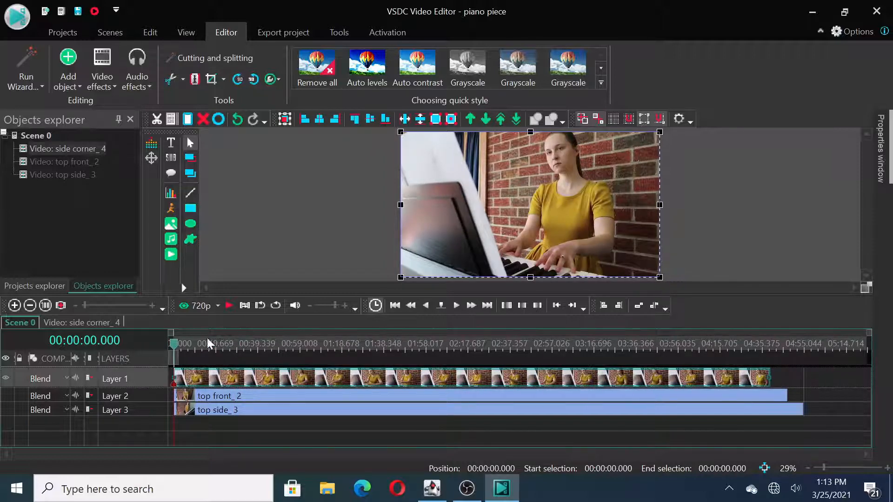
Step: Crop the first side corner section to a custom region about 1375x690 around the pianist's torso and hands
click(229, 306)
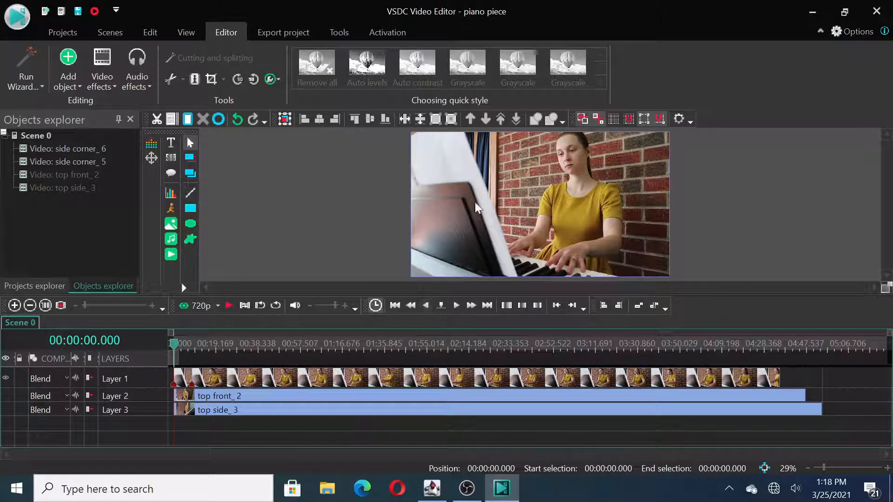
click(185, 379)
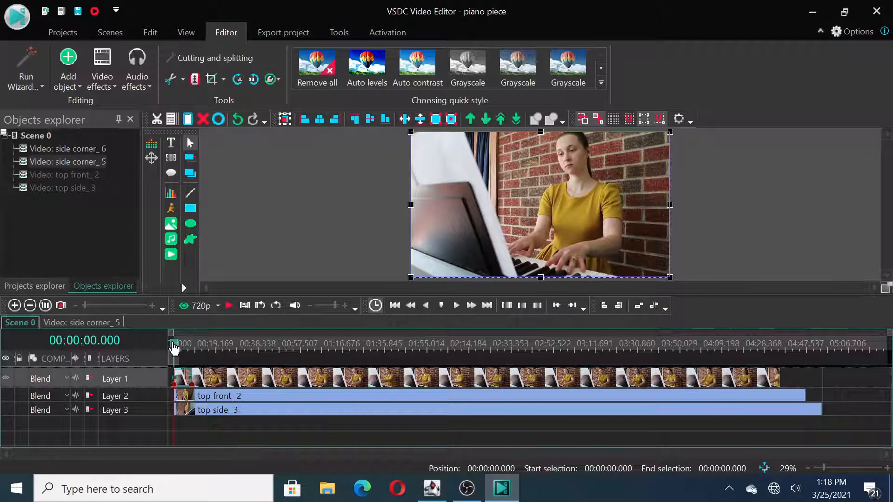
mouse_move(186, 389)
right_click(508, 193)
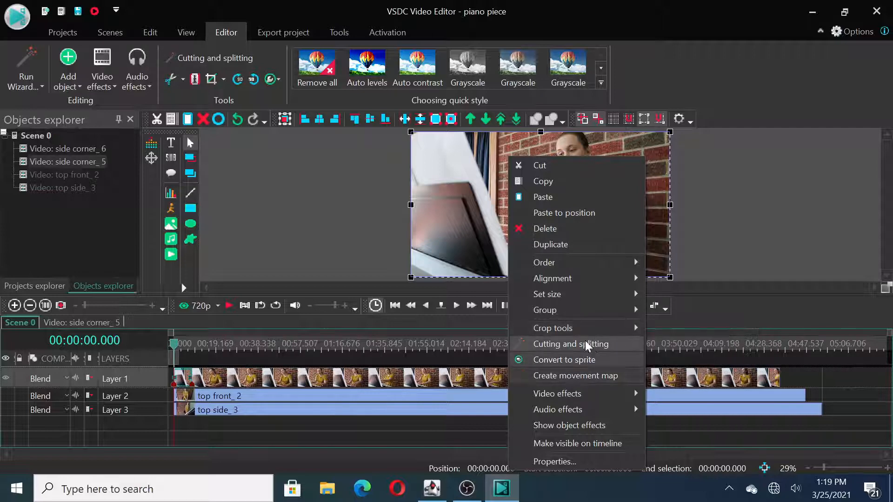
mouse_move(604, 334)
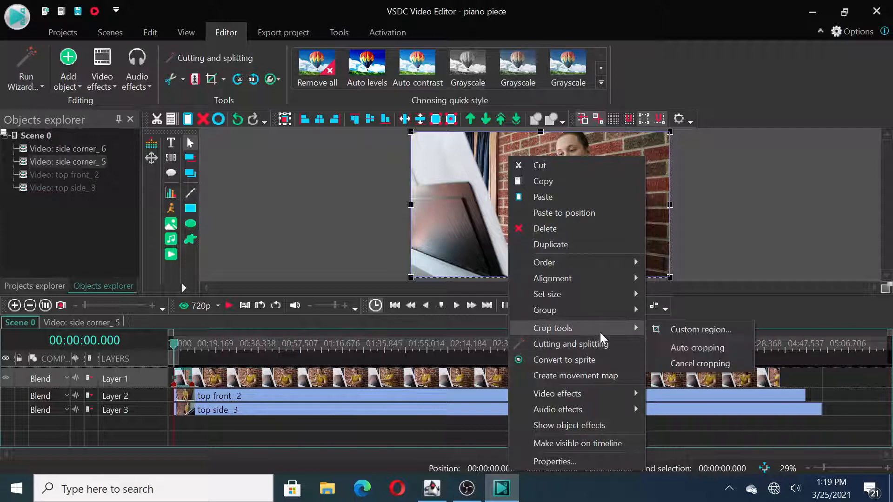
click(683, 329)
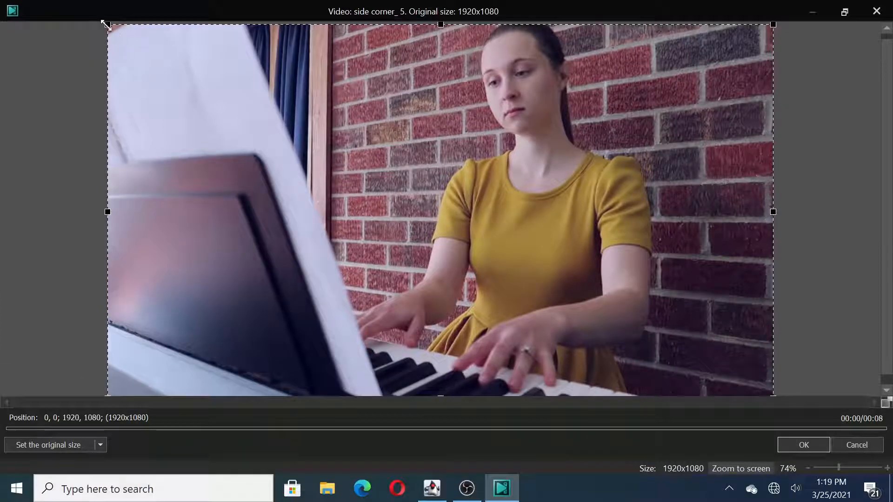
drag(108, 23, 295, 160)
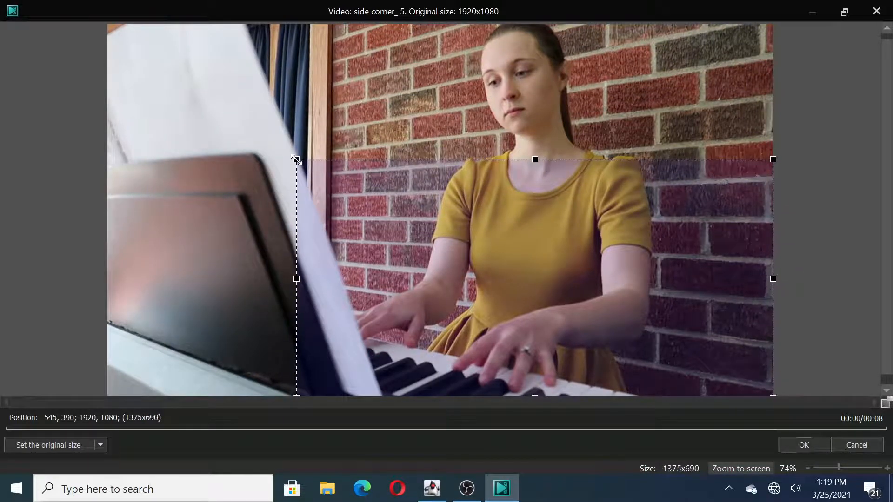
drag(542, 245, 518, 250)
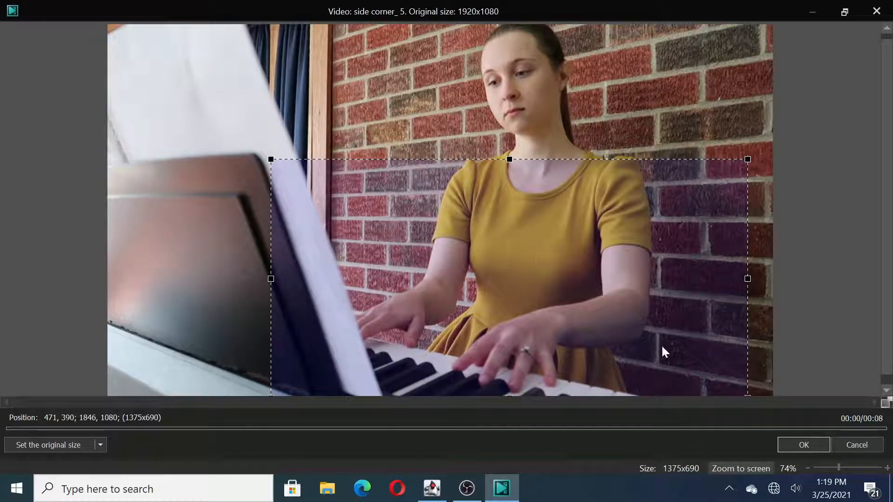
click(797, 448)
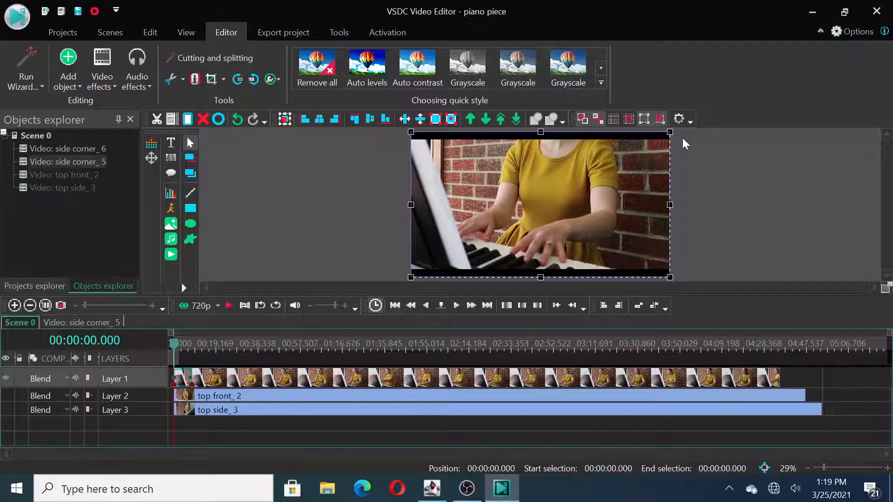
Step: Enlarge the cropped first side corner section past the scene frame to remove the black bars, and preview the result
drag(670, 132, 675, 123)
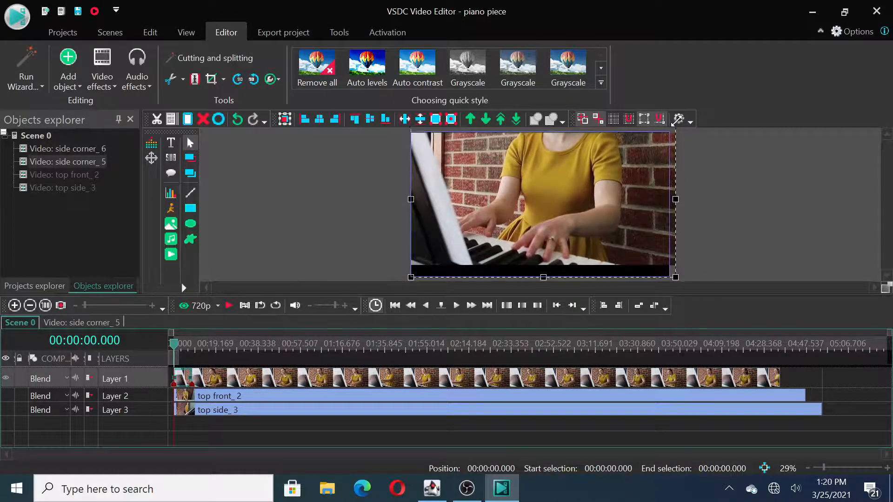
drag(675, 278, 701, 280)
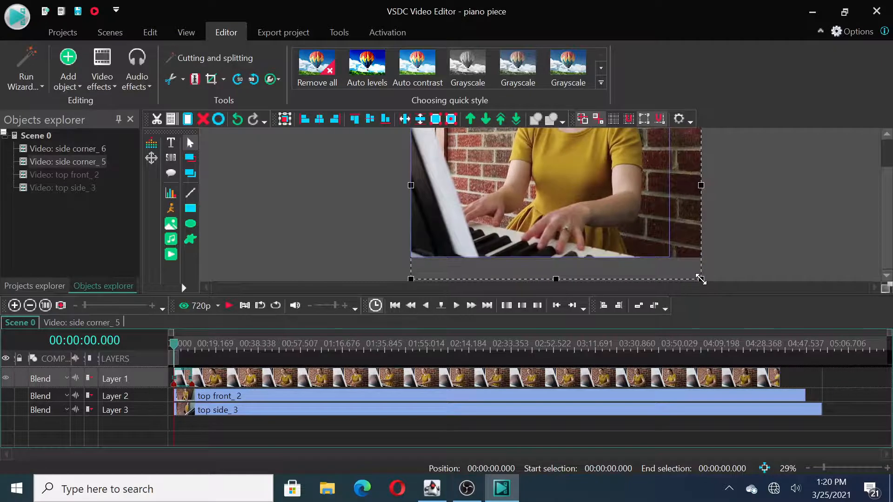
mouse_move(887, 205)
mouse_down()
mouse_move(887, 178)
mouse_move(891, 201)
mouse_up()
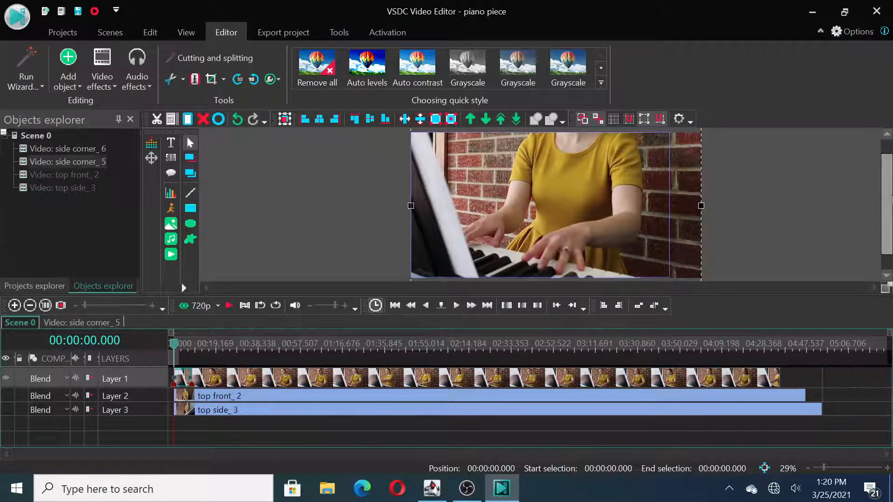
drag(892, 201, 889, 181)
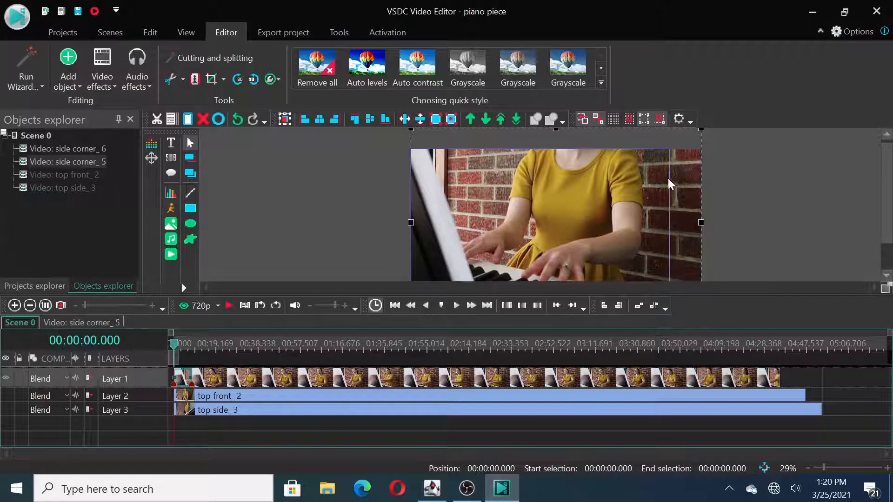
drag(888, 209, 887, 233)
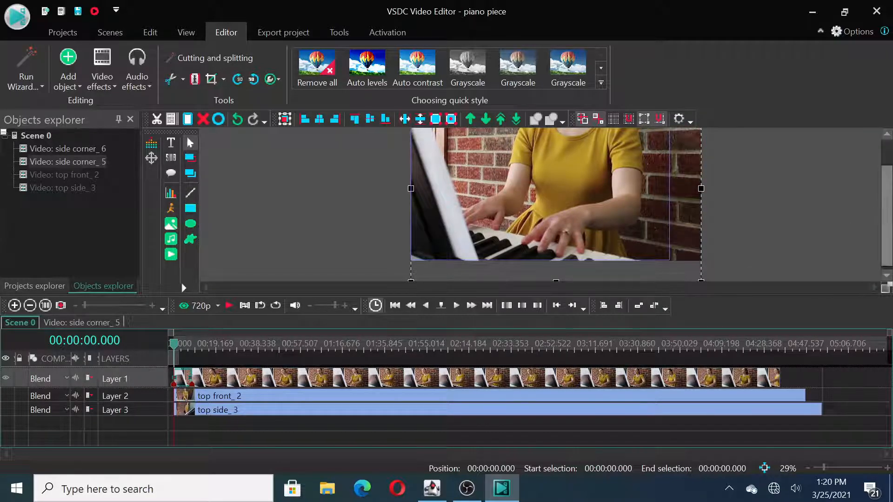
drag(887, 212, 888, 199)
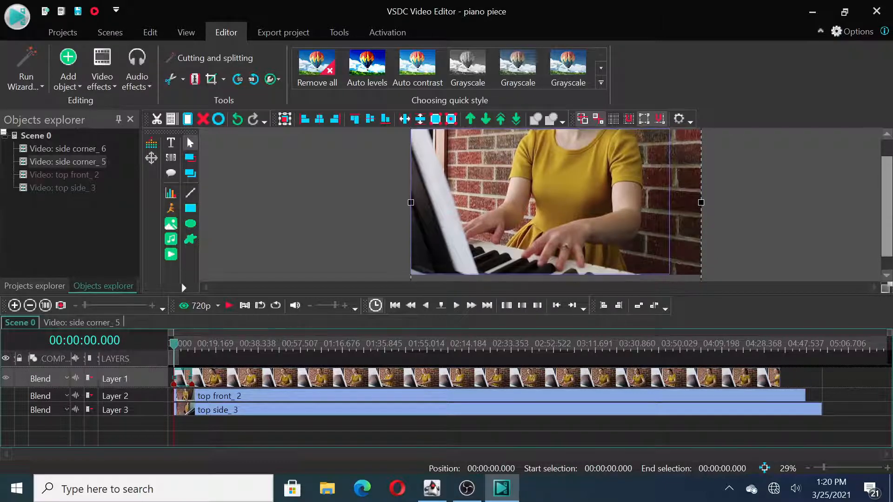
click(793, 198)
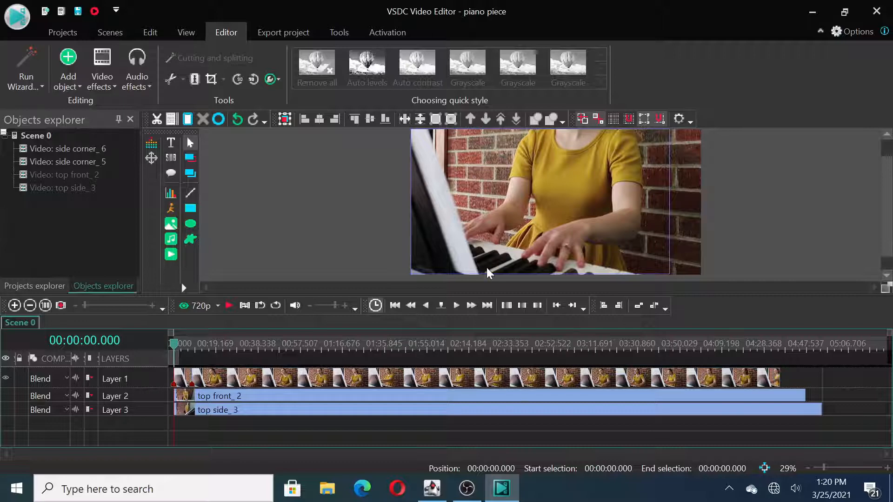
click(228, 306)
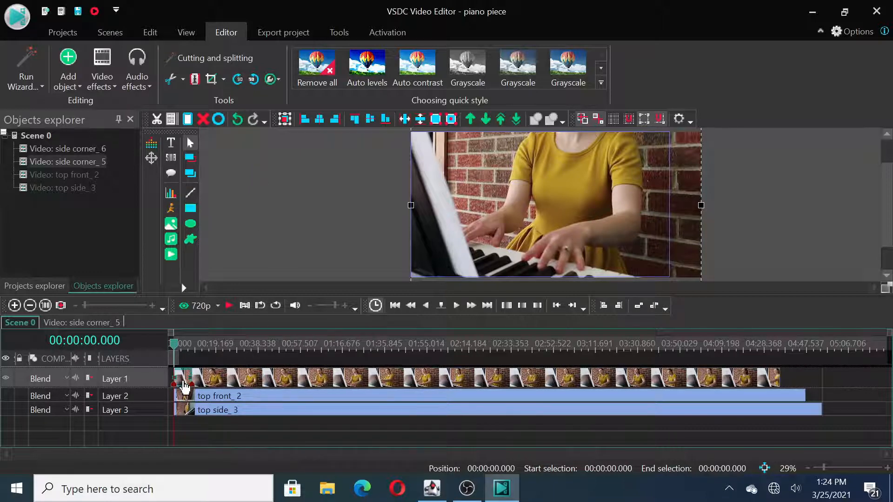
Step: Add a Zoom effect spanning the first side corner section's whole duration and open the effect's properties
mouse_move(185, 387)
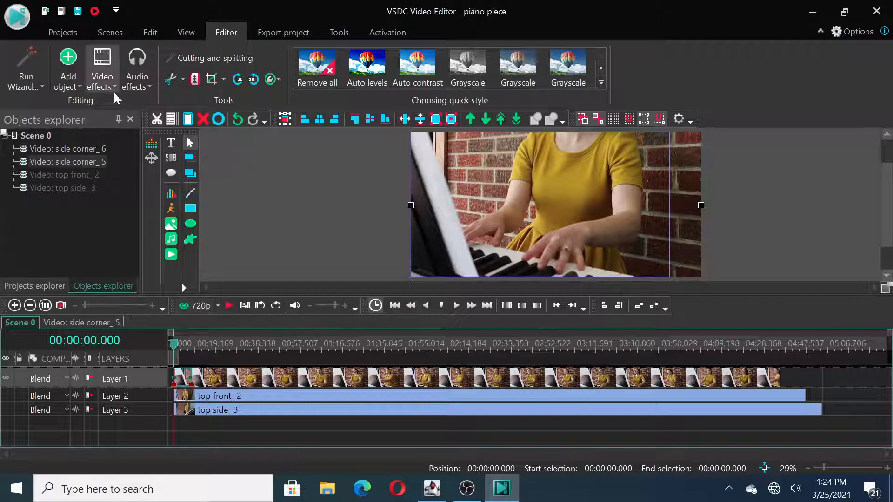
click(103, 86)
mouse_move(149, 152)
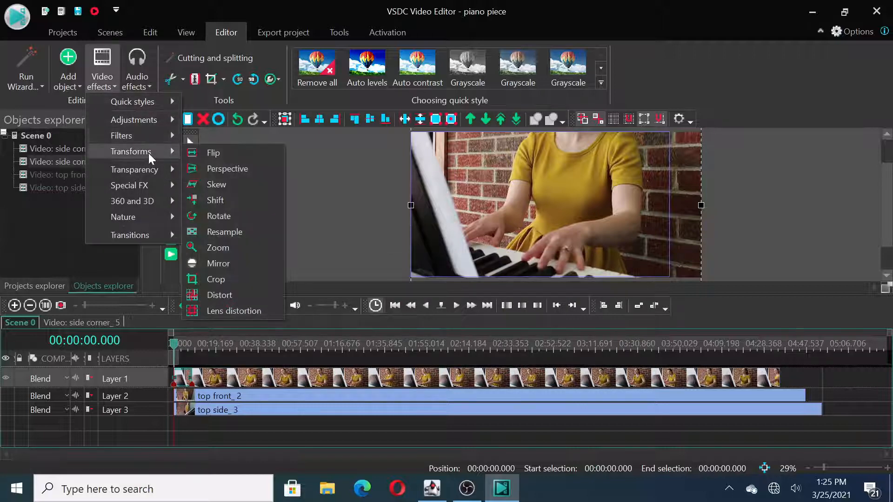
click(225, 245)
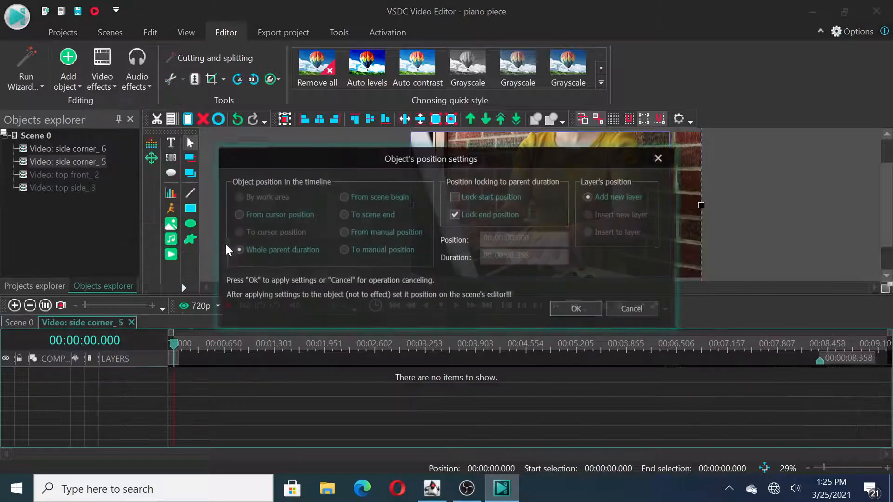
click(568, 310)
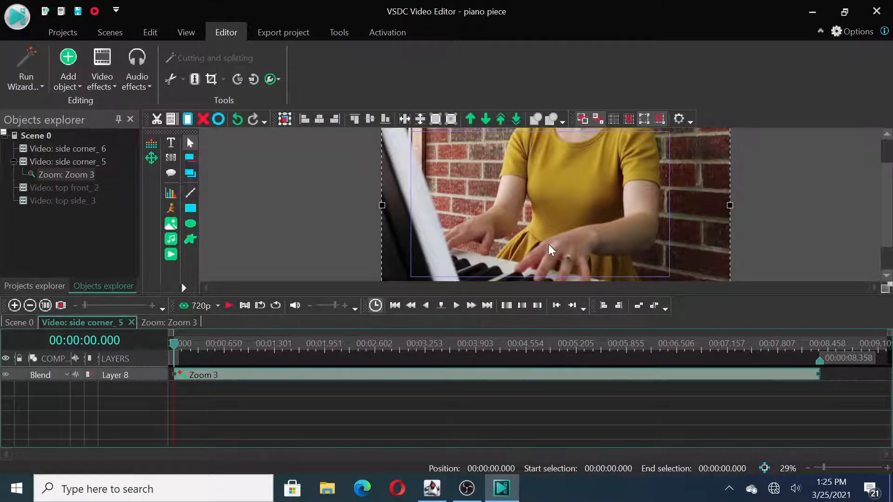
right_click(352, 384)
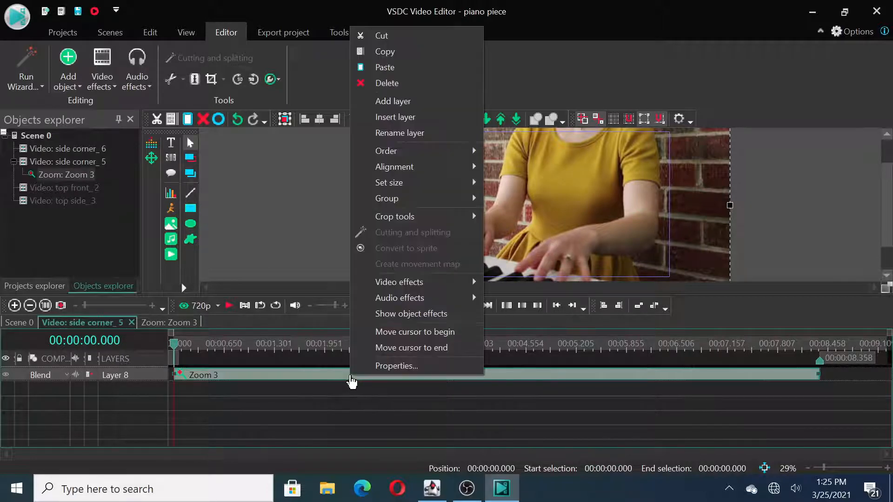
click(384, 366)
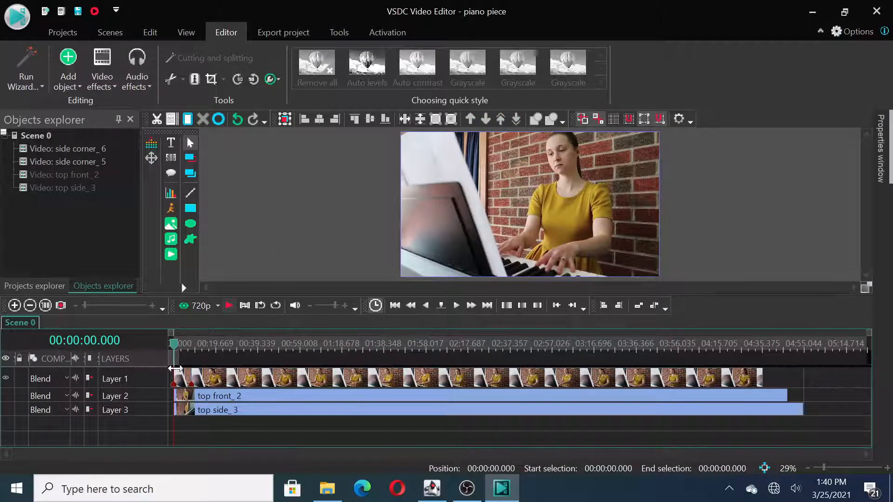
Step: Add a Crop transform effect to the first side corner section, spanning the whole parent duration
mouse_move(184, 383)
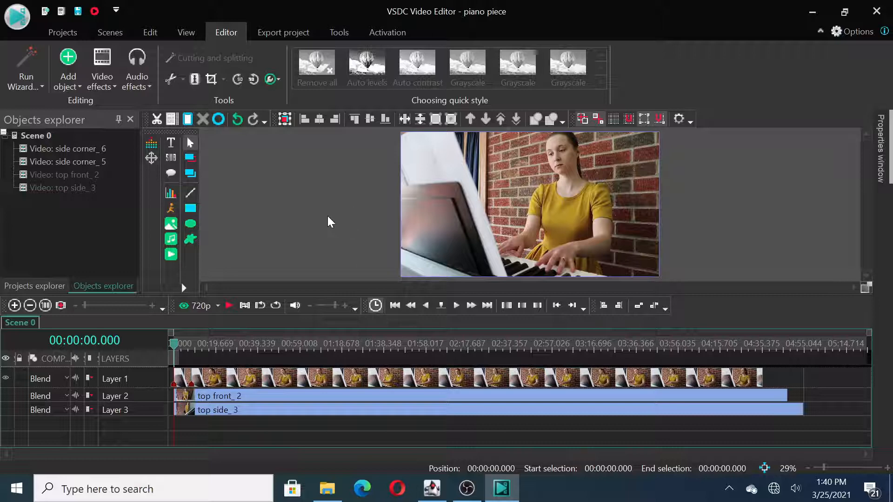
click(185, 380)
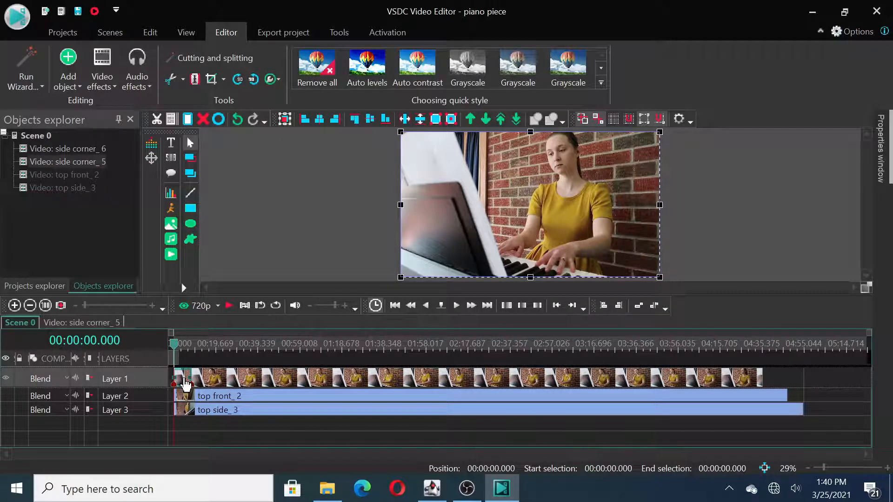
click(104, 86)
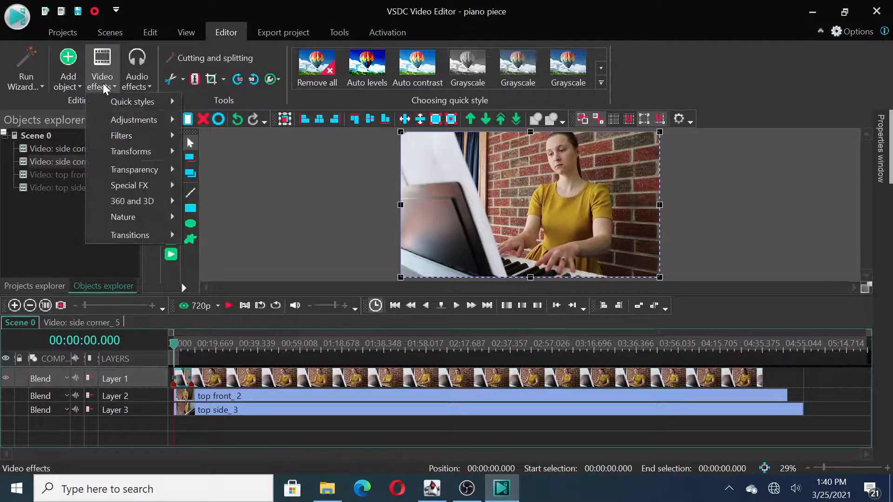
mouse_move(126, 151)
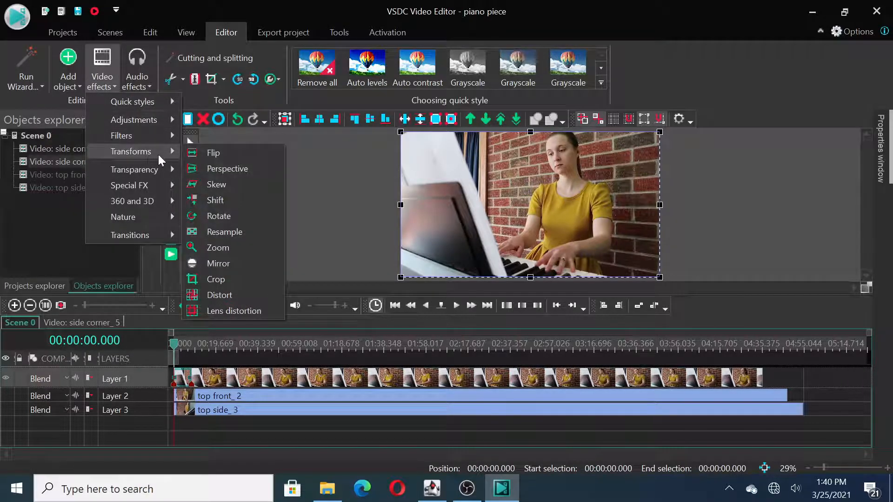
click(221, 281)
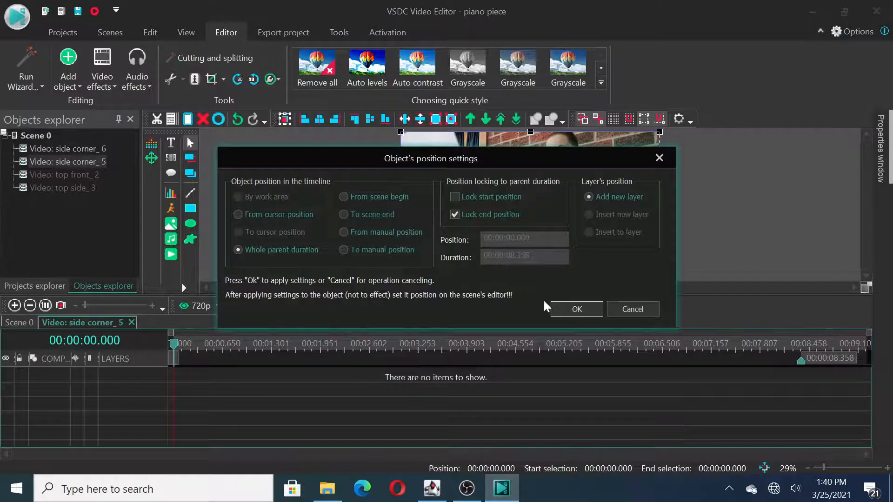
click(565, 309)
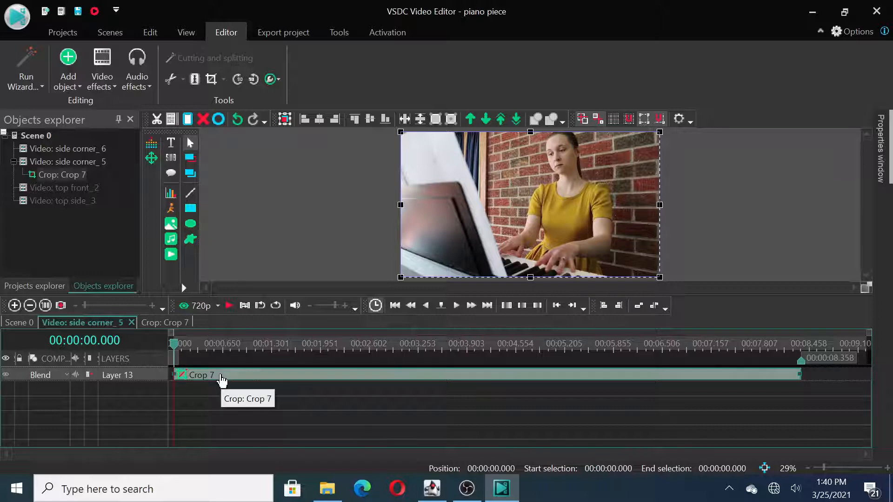
Step: Set the Crop effect's borders around the pianist's torso and hands to about left 26.667, top 31.667, right 93.646 and bottom 100
right_click(222, 381)
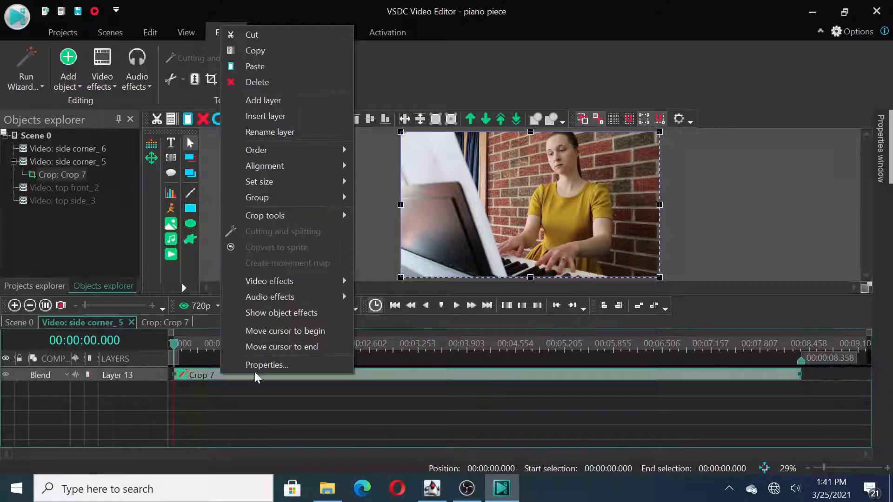
click(274, 366)
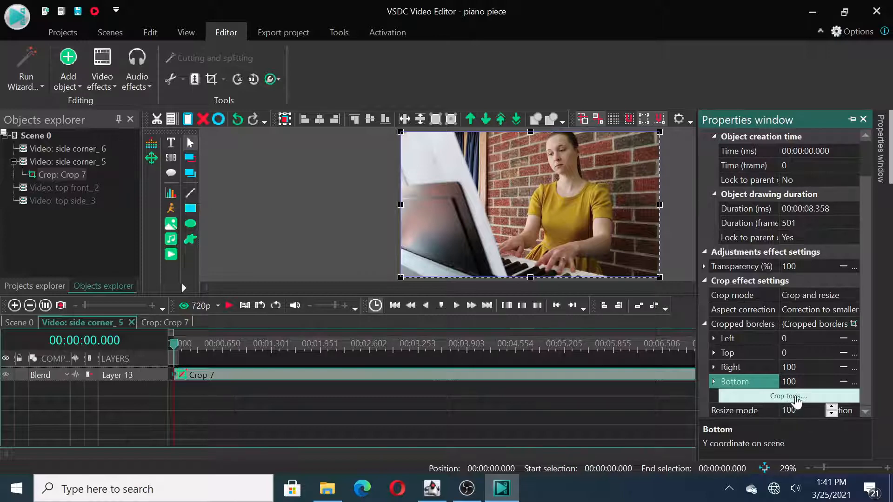
click(795, 399)
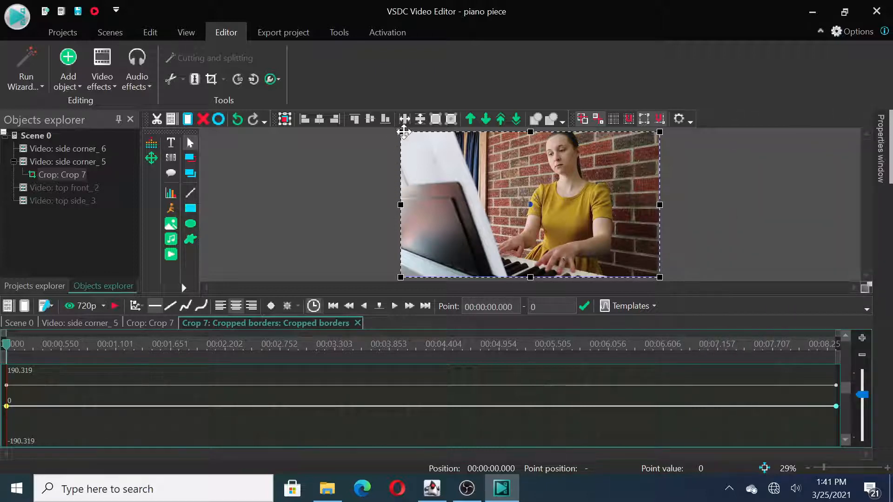
drag(400, 131, 486, 178)
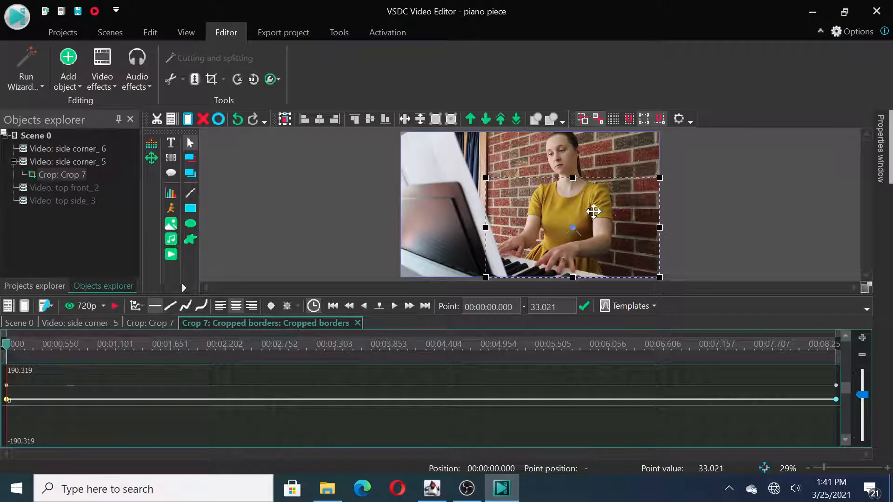
drag(593, 212, 579, 212)
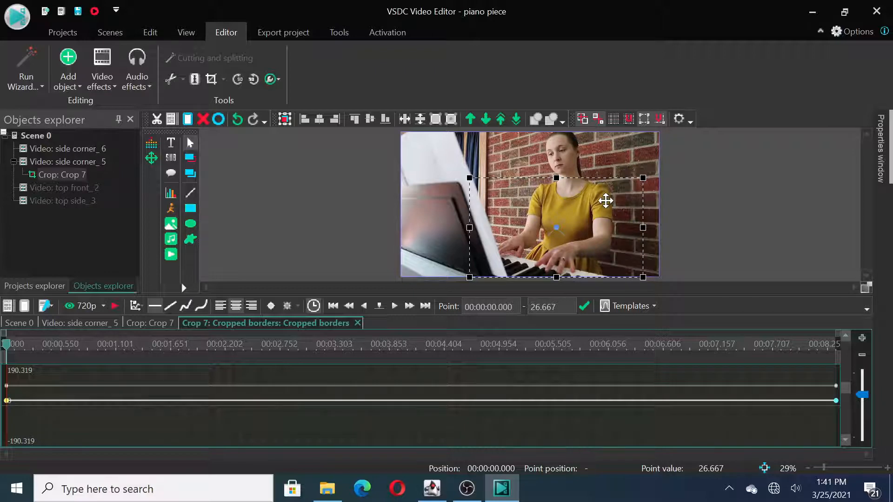
click(881, 149)
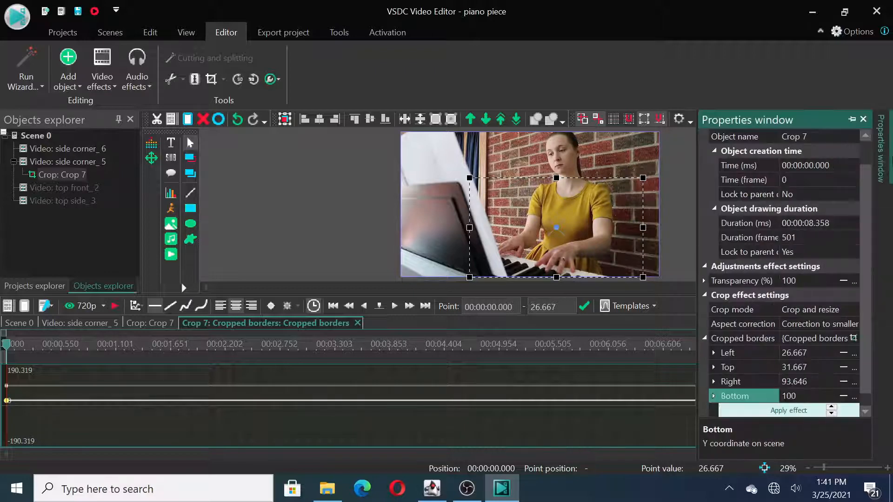
scroll(867, 227, down, 1)
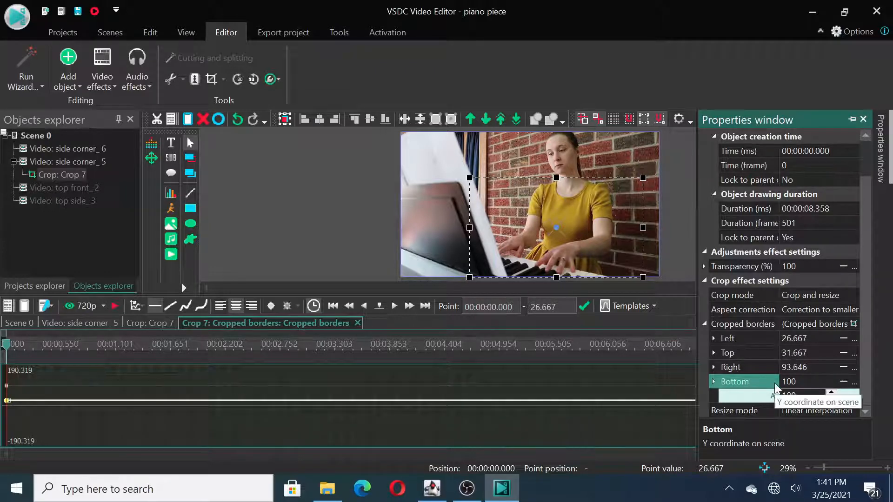
Step: Make the crop borders change linearly over the effect's duration and set the end values of Left and Top to 0
click(840, 341)
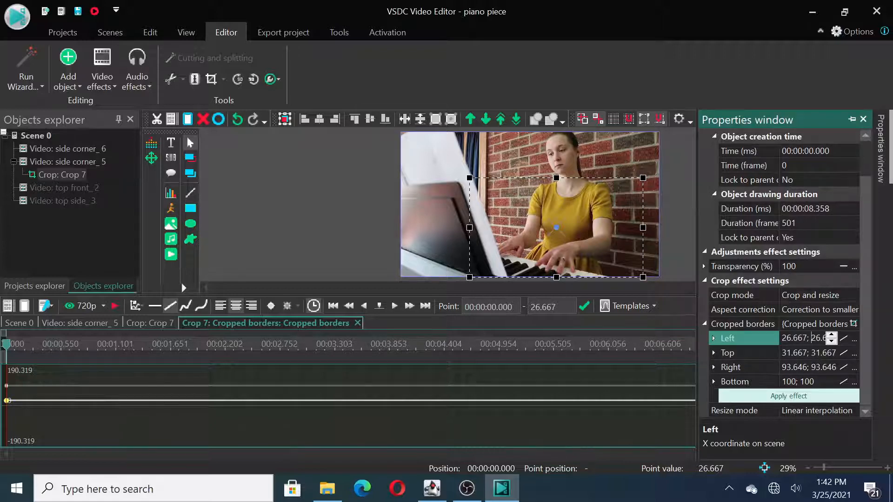
key(shift+End)
text(0)
click(816, 353)
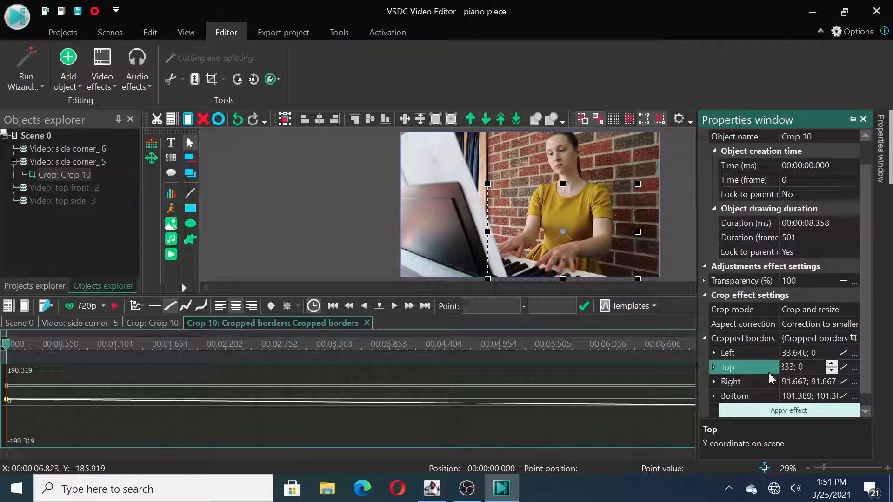
Step: Set the end values of the crop's Right and Bottom borders to 100 and apply the effect
click(812, 384)
double_click(814, 383)
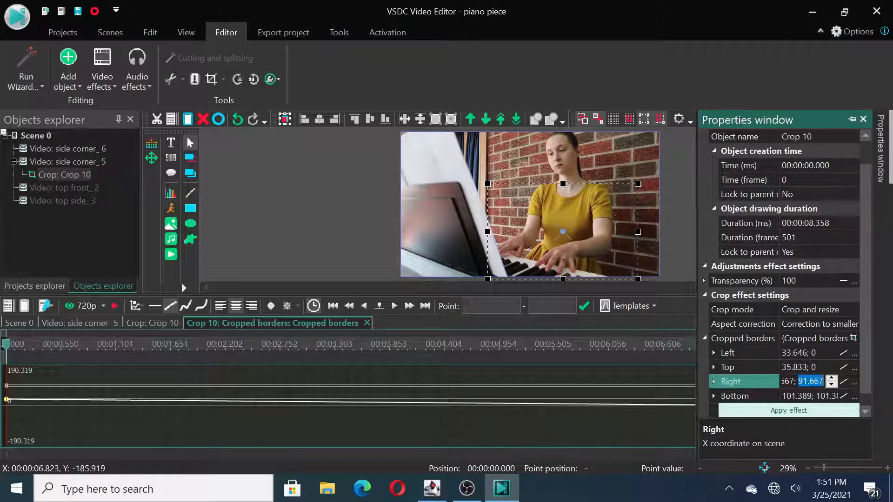
text(100)
click(817, 396)
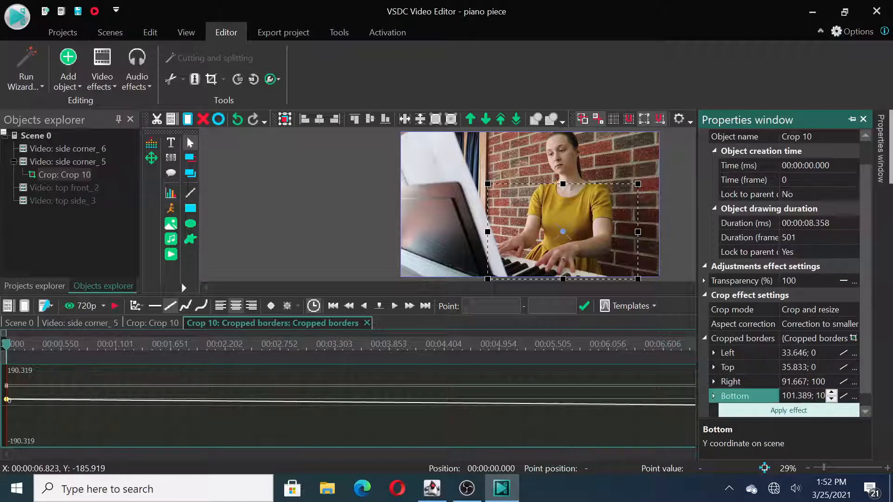
double_click(817, 397)
text(100)
click(786, 416)
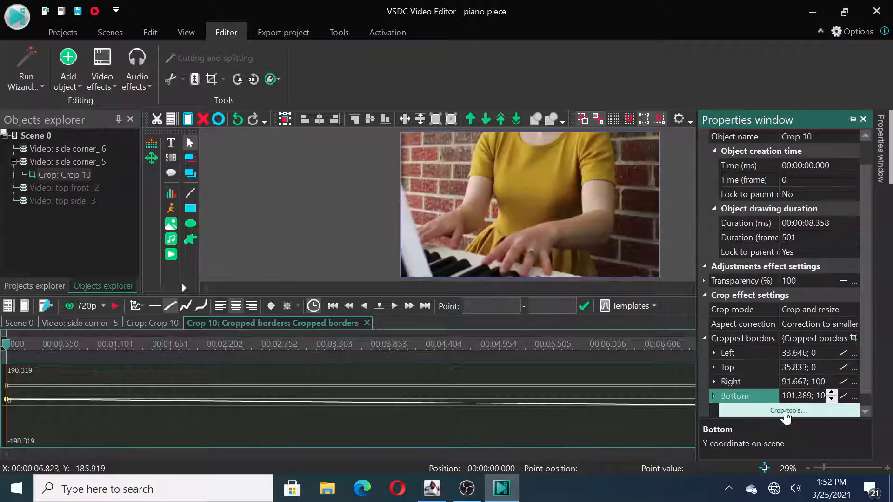
Step: Preview the crop's gradual widening within the first side corner section and across the cut to the second section
click(83, 322)
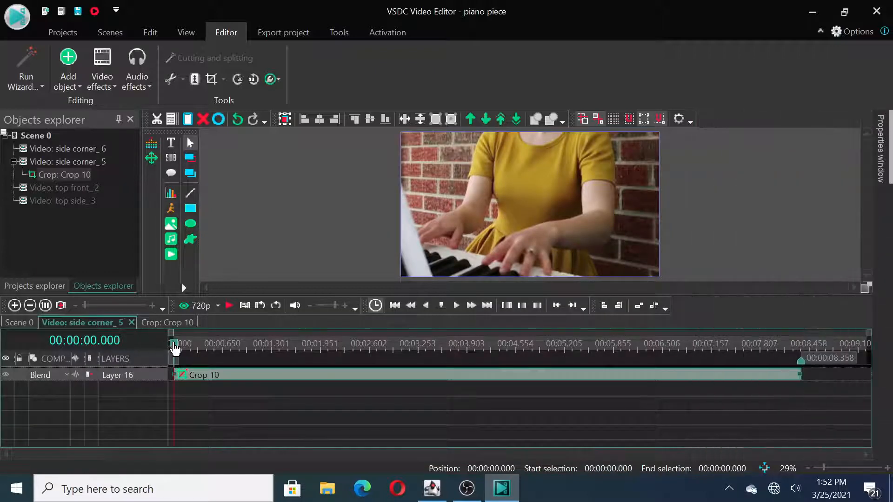
drag(174, 349, 452, 352)
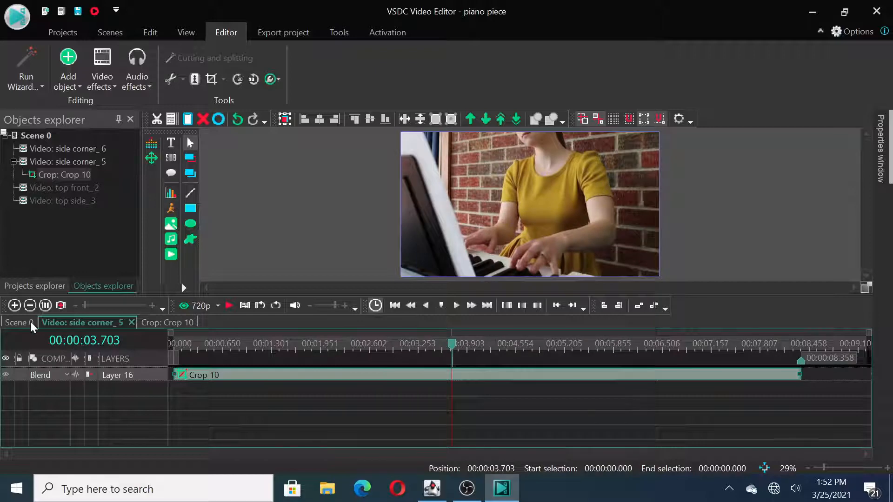
click(30, 322)
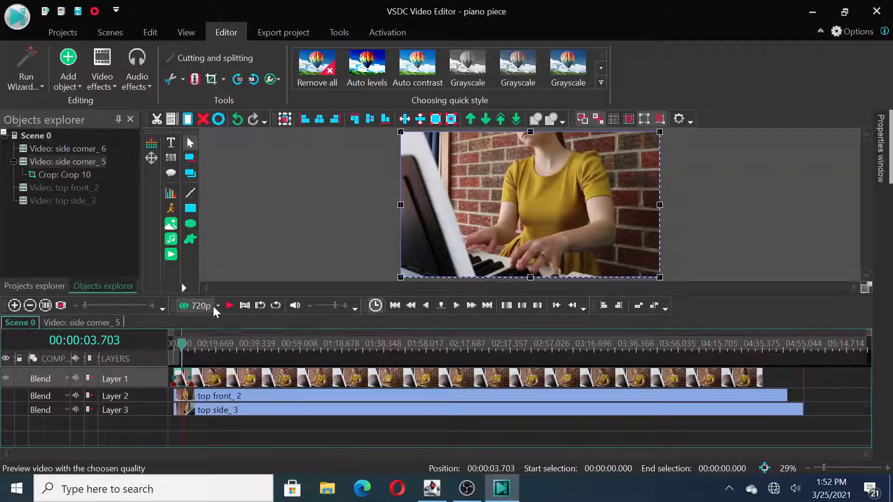
click(230, 306)
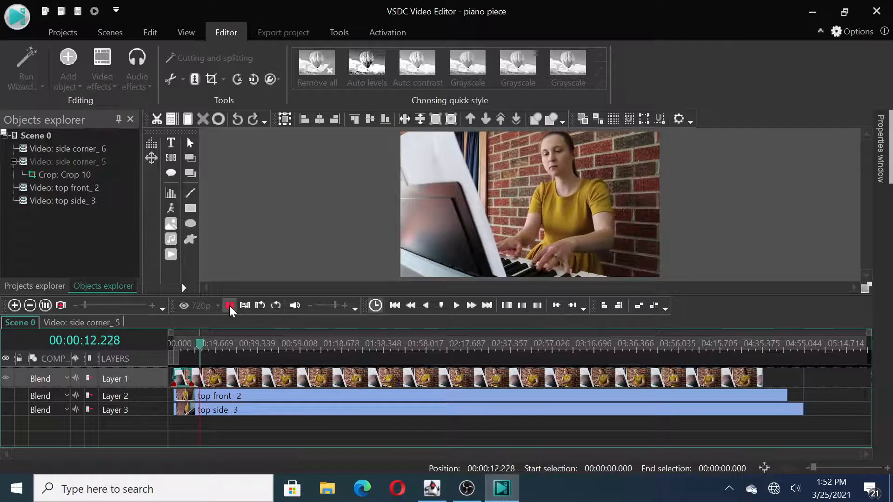
click(230, 306)
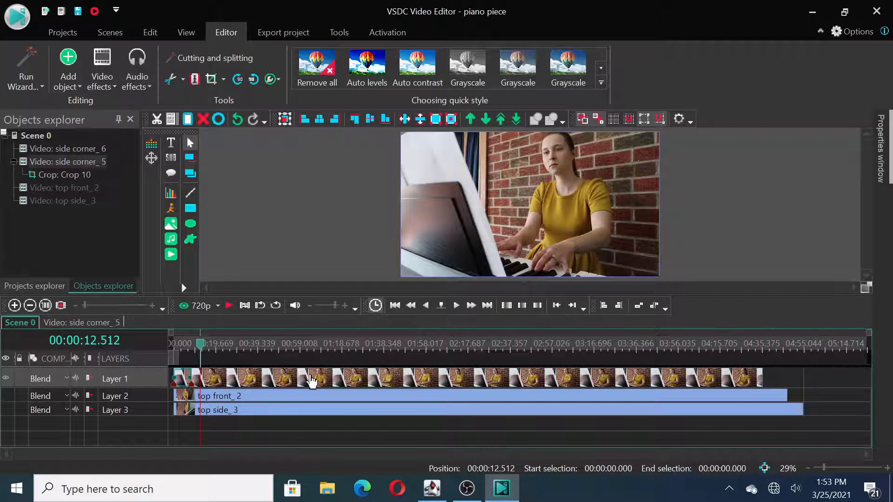
Step: Play the second side corner section up to 00:00:17.017 and split it there
mouse_move(232, 401)
drag(200, 346, 196, 348)
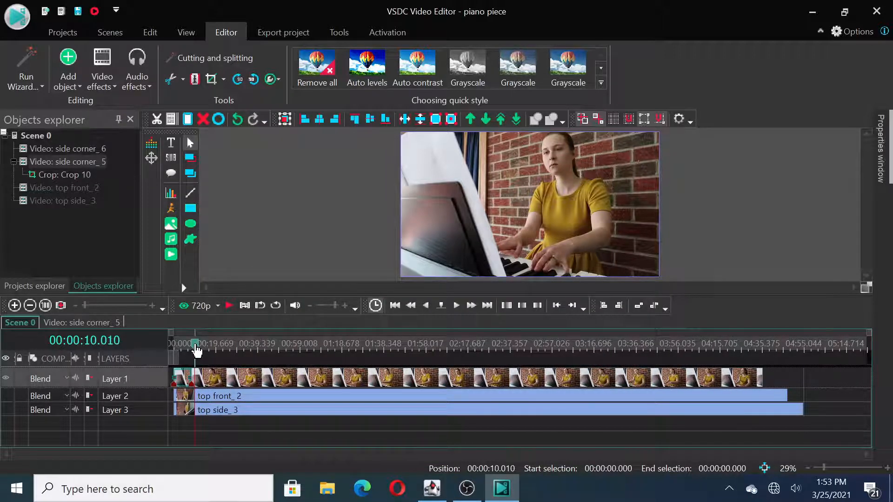
click(229, 309)
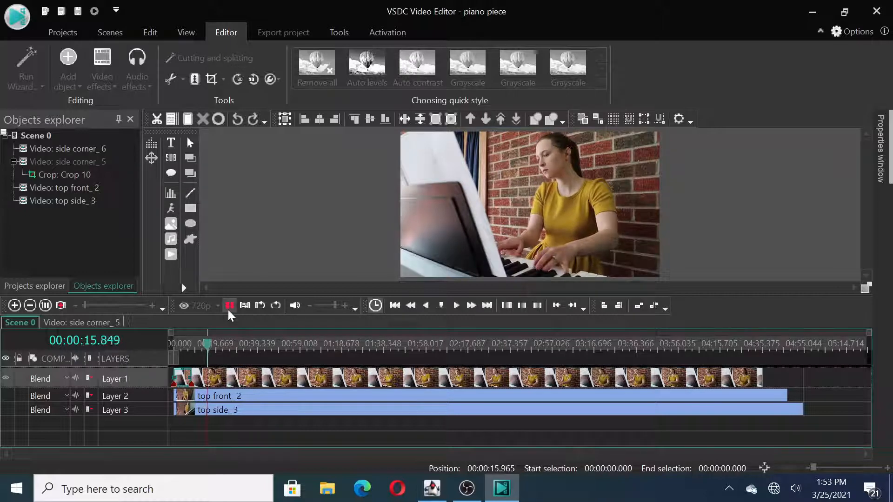
click(228, 311)
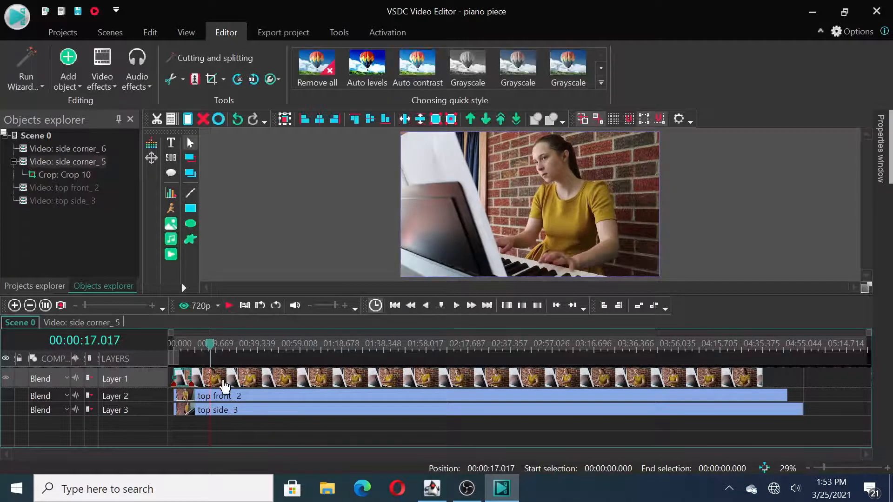
click(224, 385)
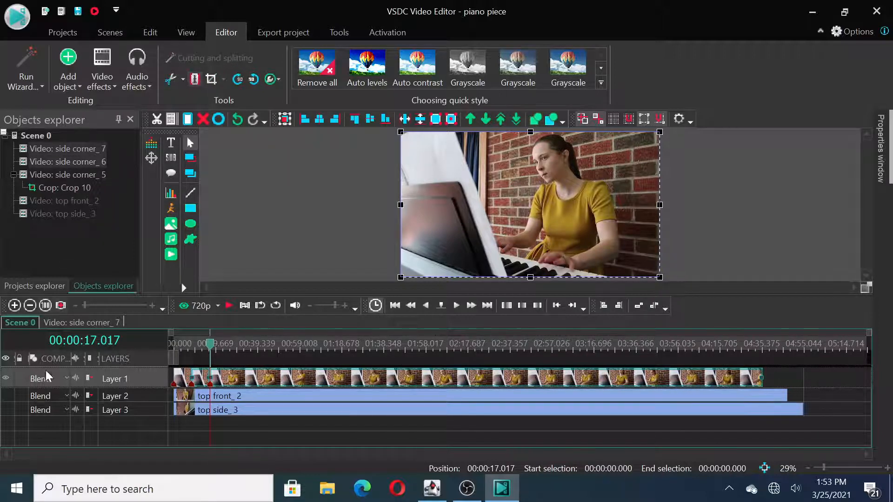
Step: Show the top front layer, hide the side corner layer, and play the top front clip up to 00:00:29.345
click(7, 396)
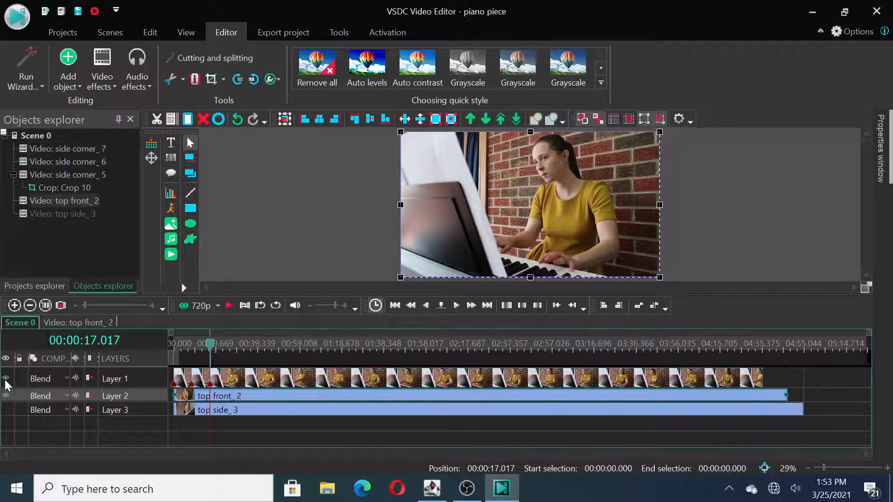
click(6, 380)
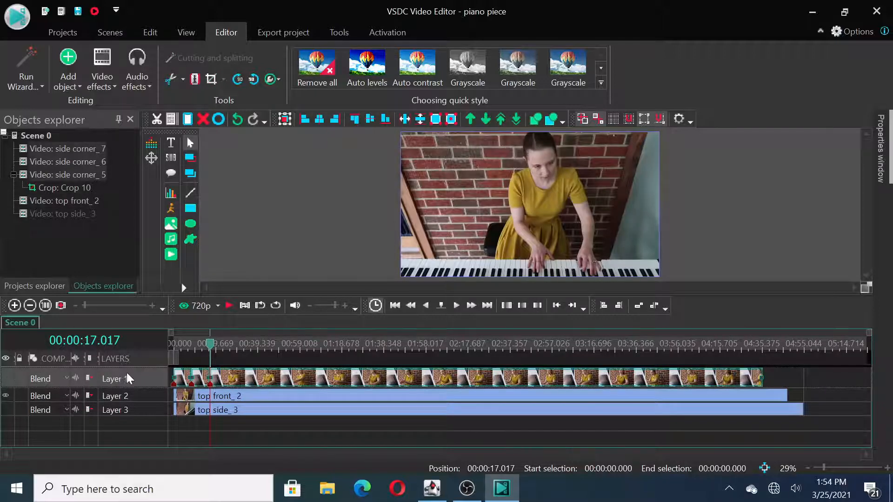
mouse_move(237, 399)
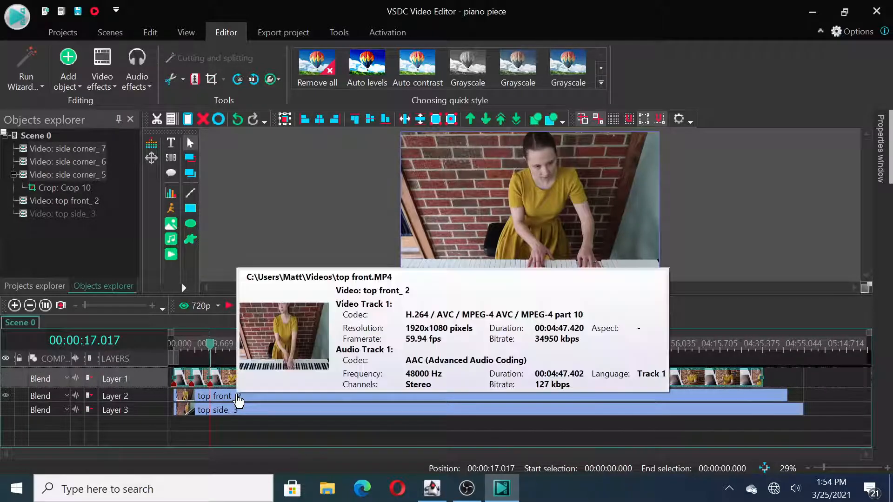
click(238, 398)
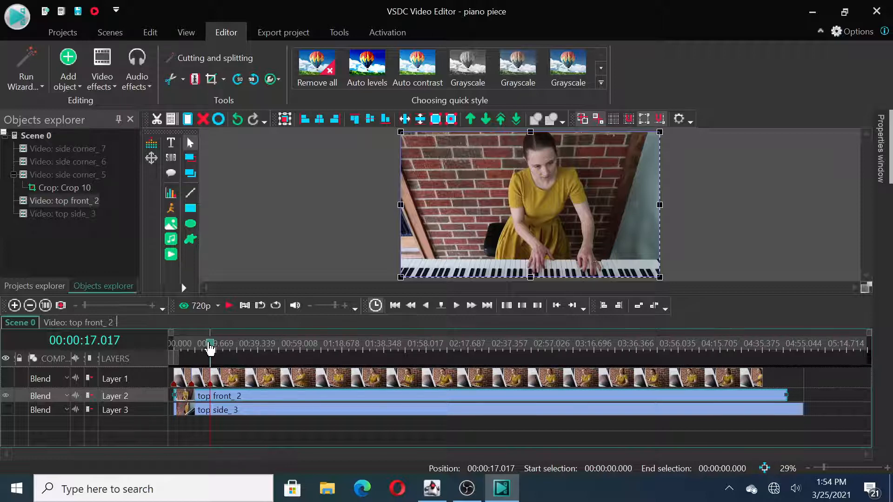
drag(210, 348, 202, 348)
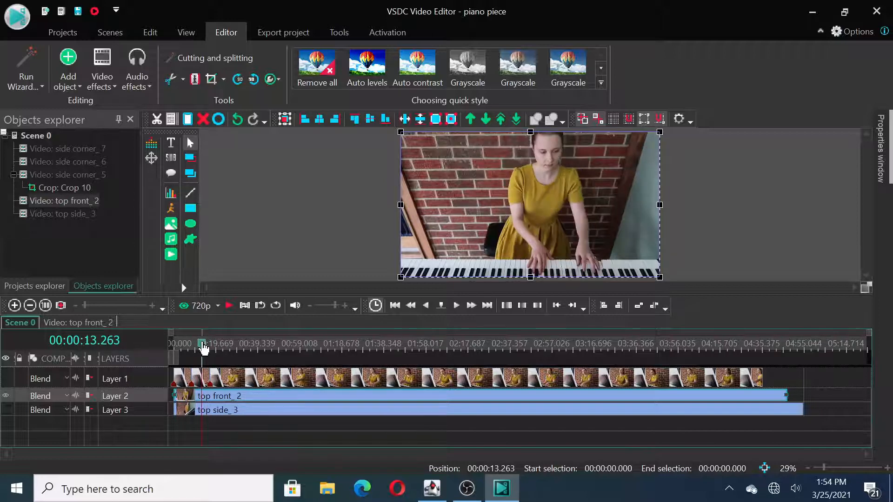
click(228, 307)
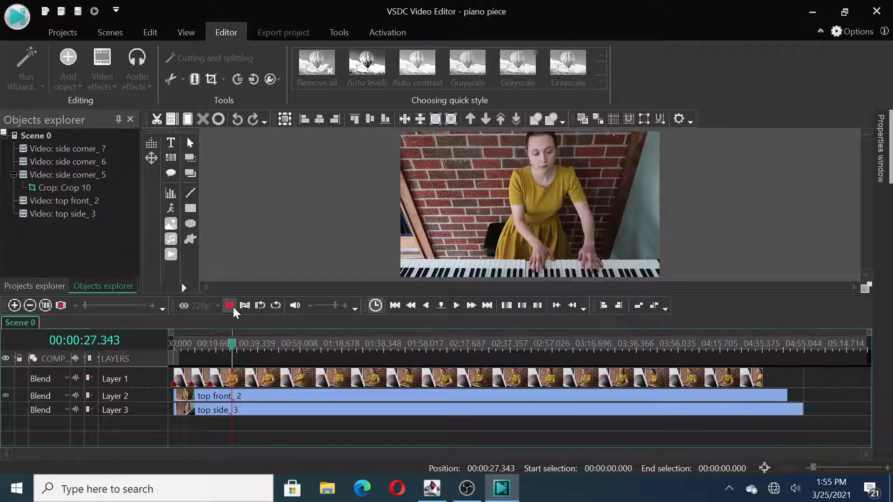
click(231, 305)
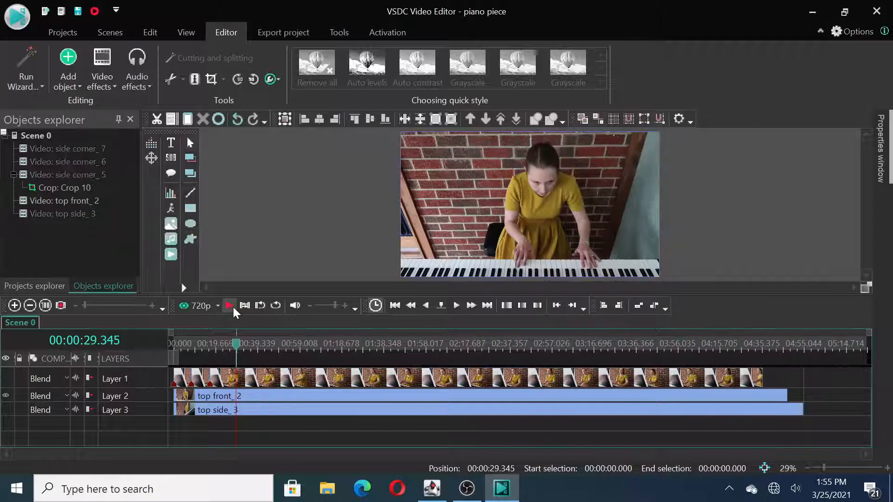
Step: Split the top front clip at 00:00:29.345
click(253, 399)
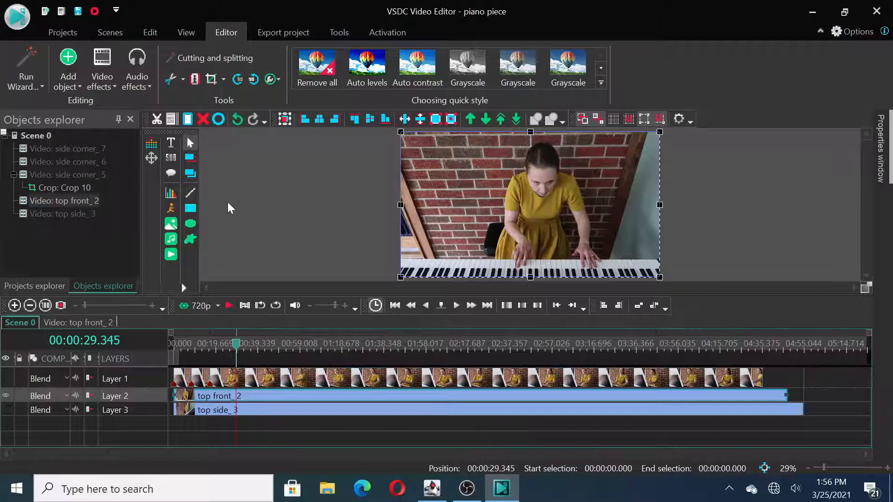
click(194, 80)
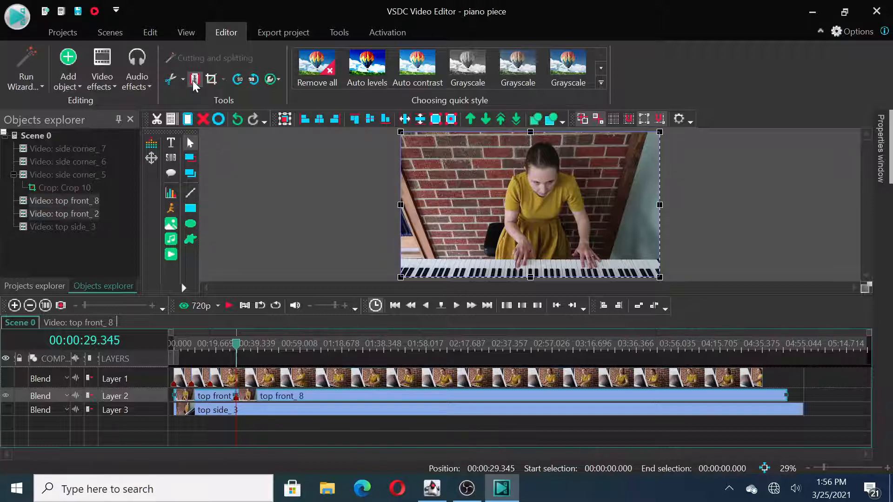
click(272, 422)
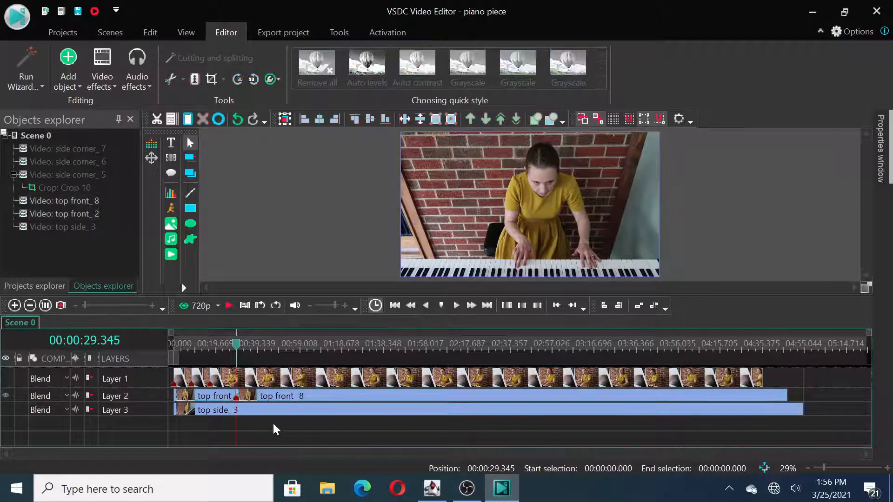
Step: Delete the first top front section and move the remaining one to start at the side corner cut at 00:00:17.017
click(220, 399)
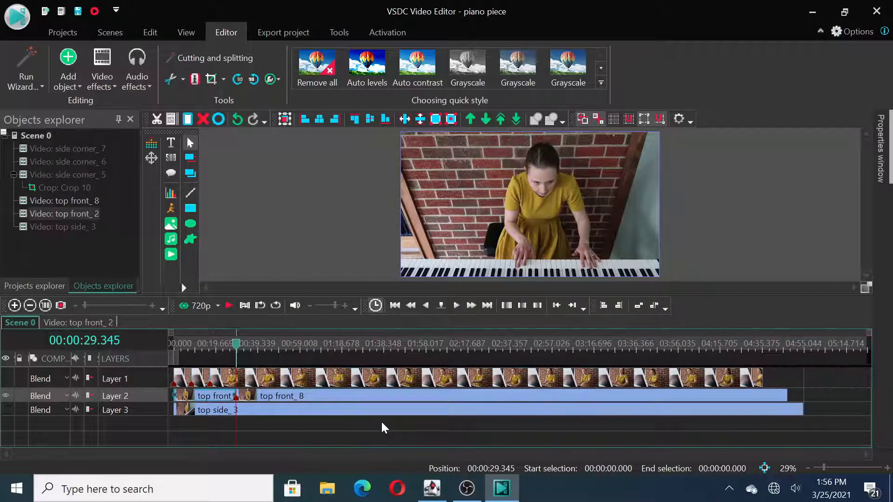
key(Delete)
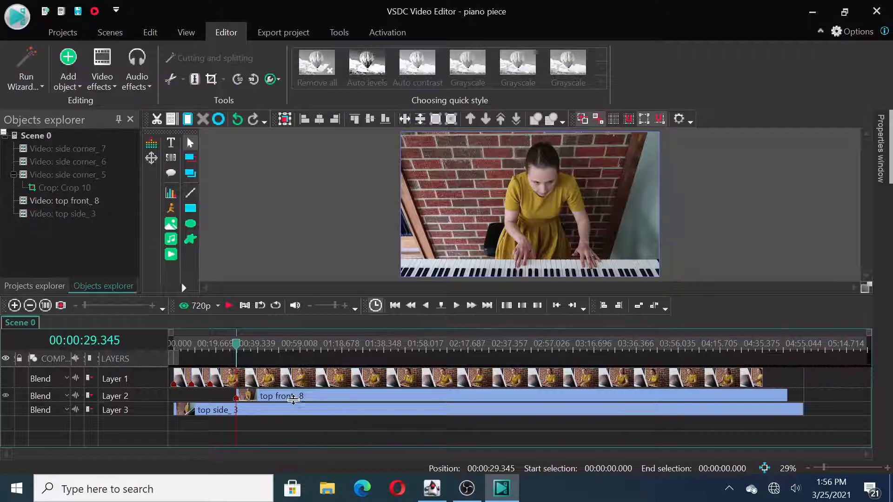
drag(291, 399, 265, 400)
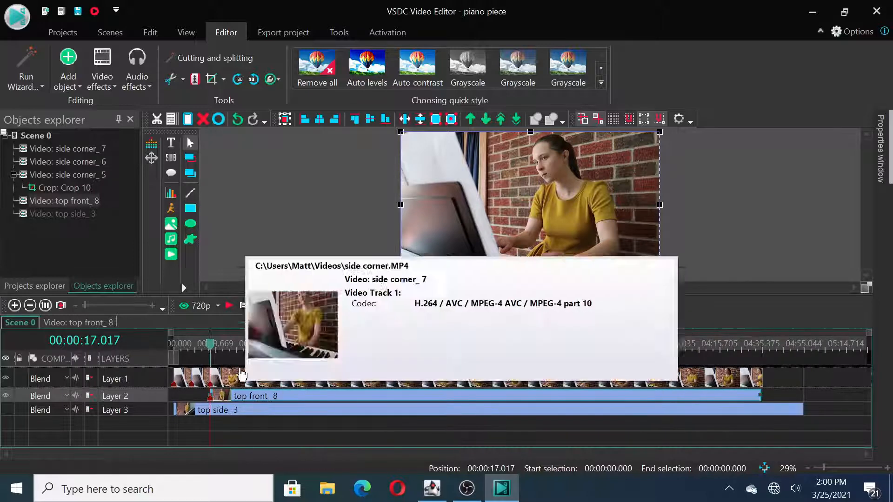
Step: Hide the side corner layer and play the moved top front clip up to 00:00:34.584
drag(211, 344, 212, 344)
click(6, 380)
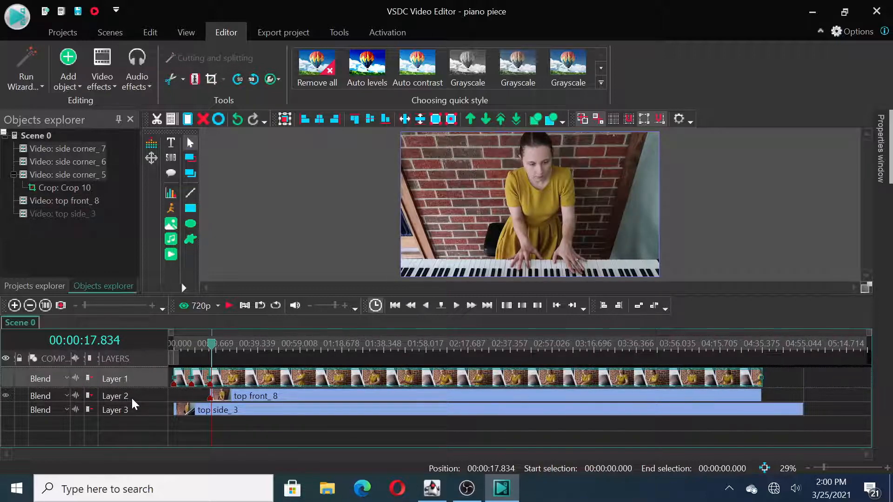
click(227, 306)
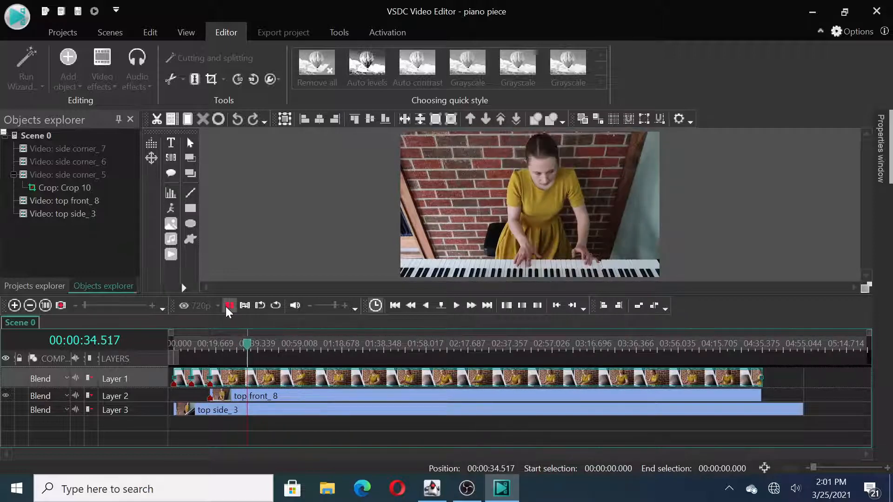
click(227, 306)
Step: Split both the top front clip and the side corner clip above it at 00:00:34.584
click(262, 400)
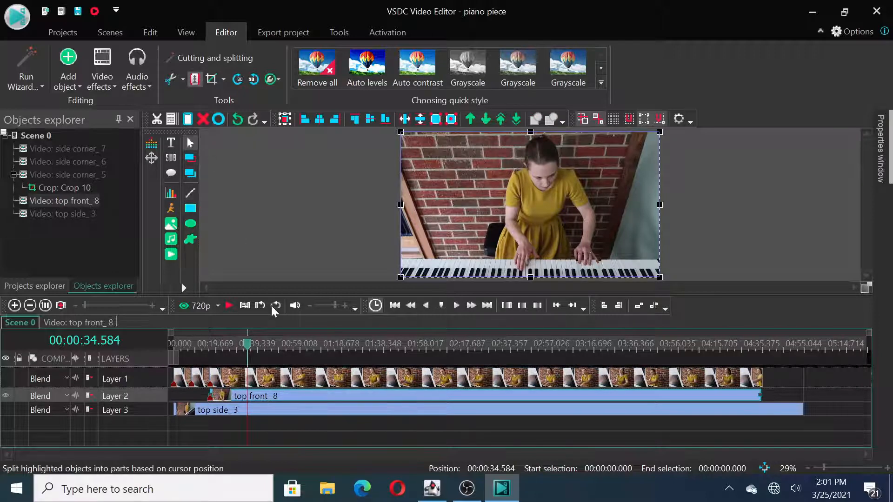
click(197, 79)
click(266, 383)
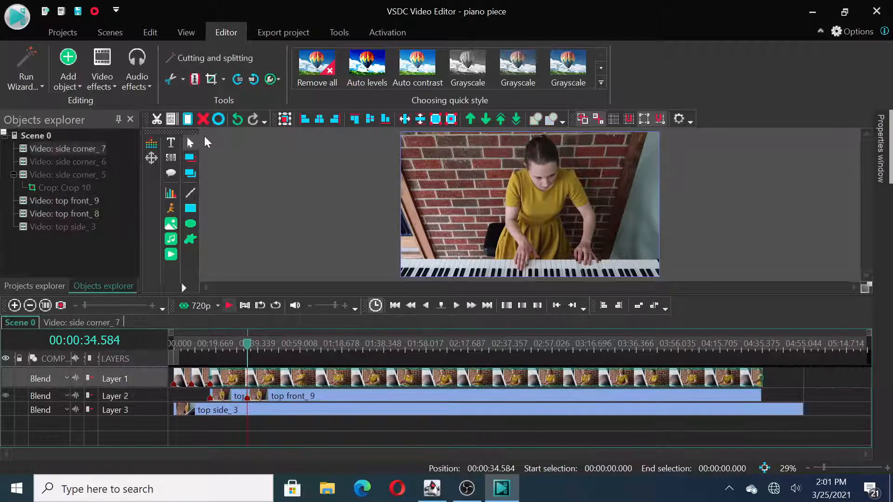
click(195, 78)
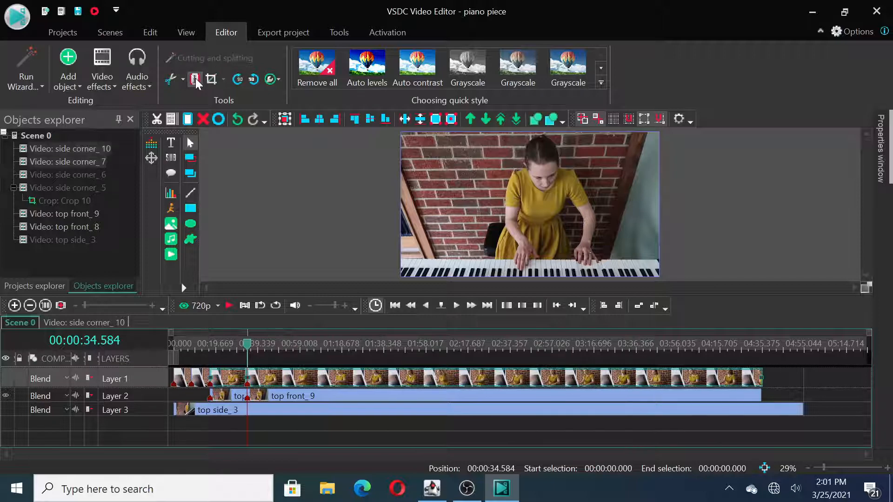
Step: Delete the side corner section between 00:00:17.017 and 00:00:34.584 to expose the top front angle
click(192, 394)
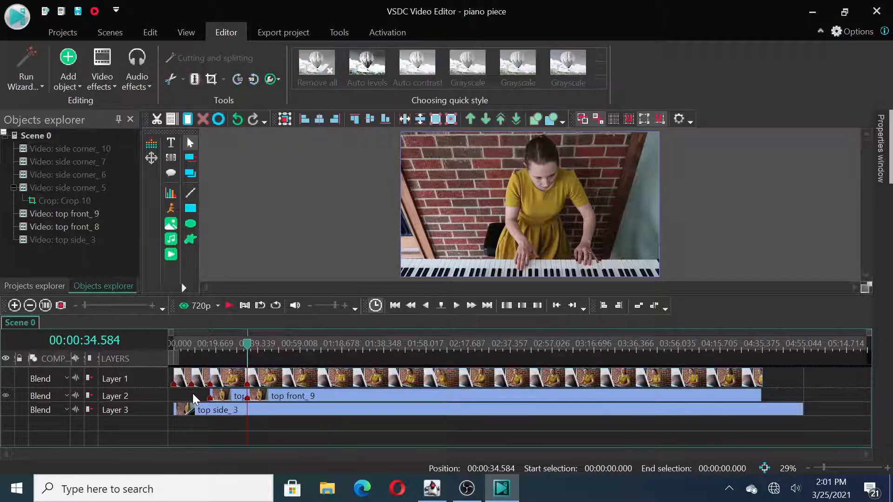
click(232, 382)
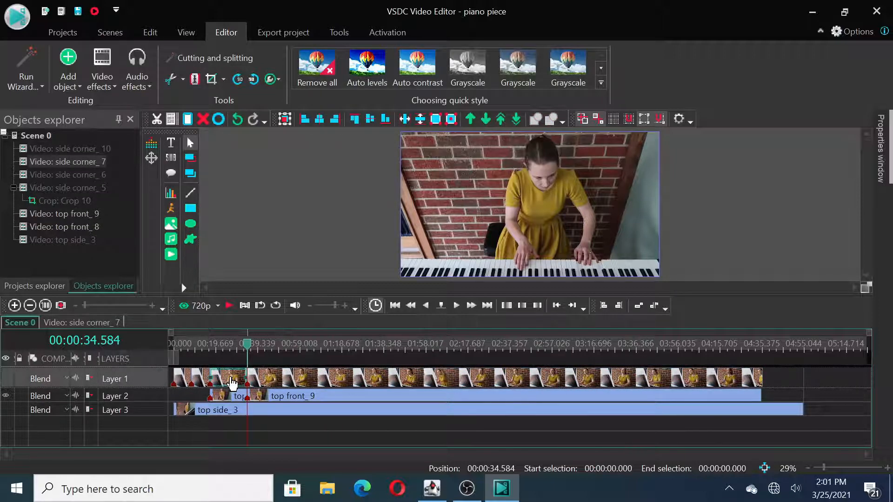
key(Delete)
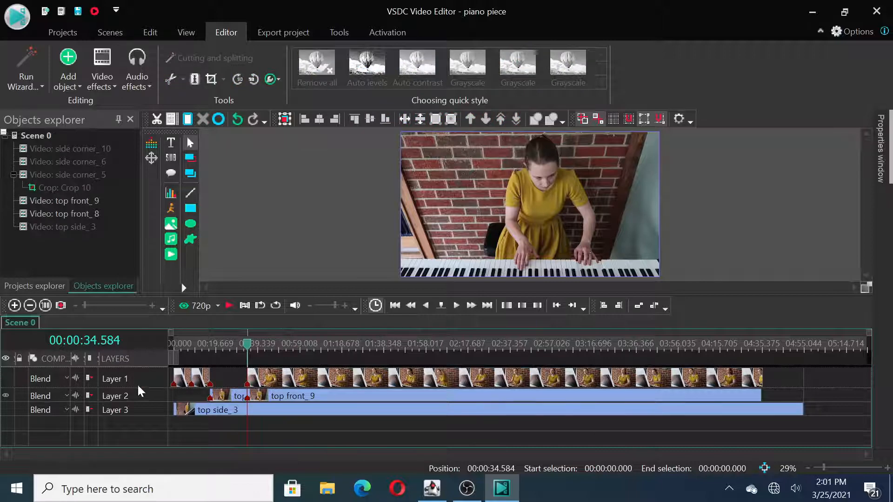
Step: Show the side corner layer again and play the cut to the top front angle from 00:00:14.581
click(8, 377)
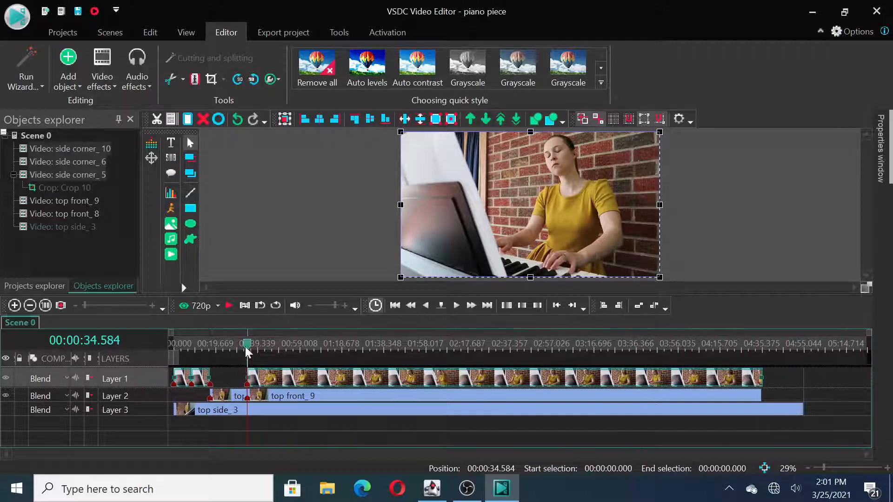
mouse_move(247, 347)
mouse_down()
mouse_move(204, 354)
mouse_move(206, 372)
mouse_up()
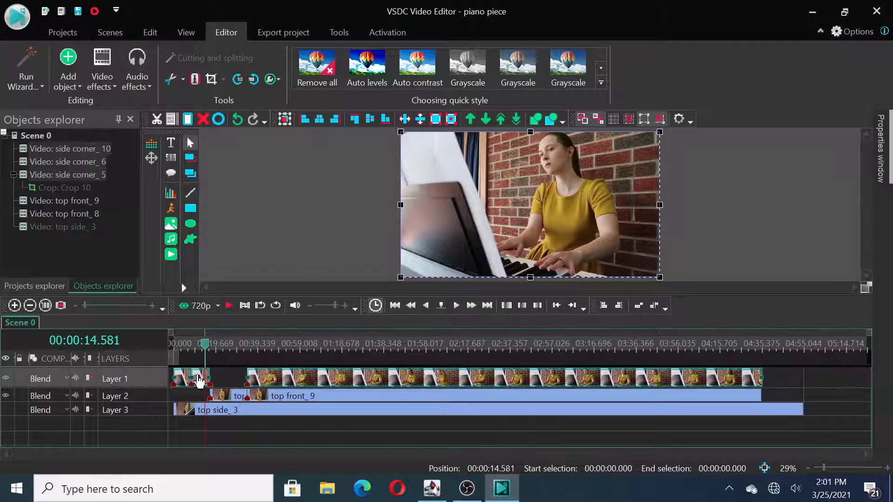
mouse_move(236, 401)
click(228, 306)
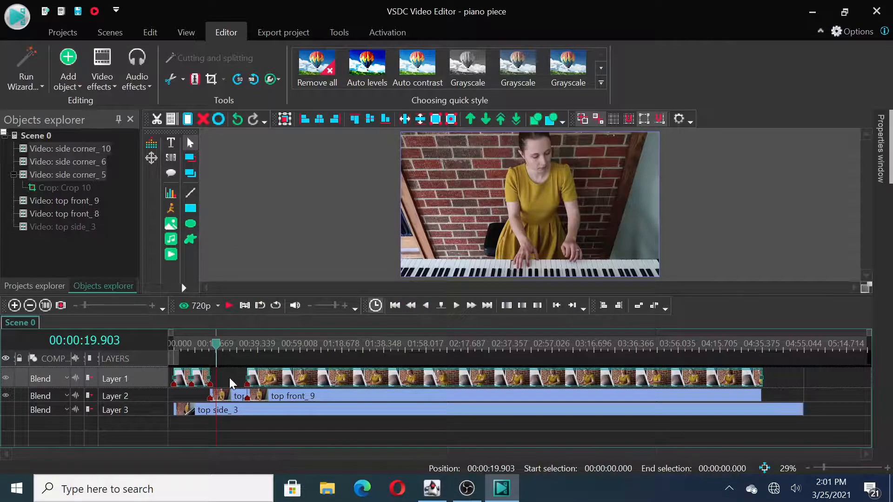
Step: Add a Fade out effect, positioned to scene end, to the side corner section just before the first top front section
click(230, 378)
drag(219, 345, 203, 348)
click(204, 379)
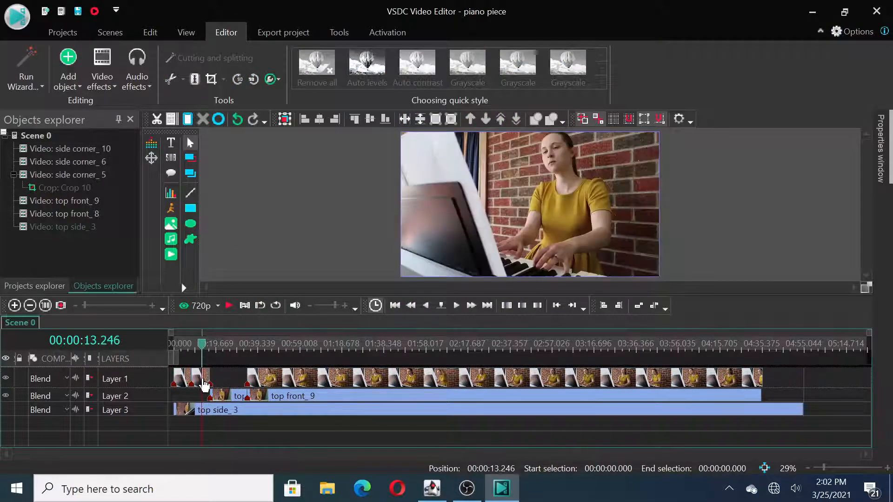
click(108, 84)
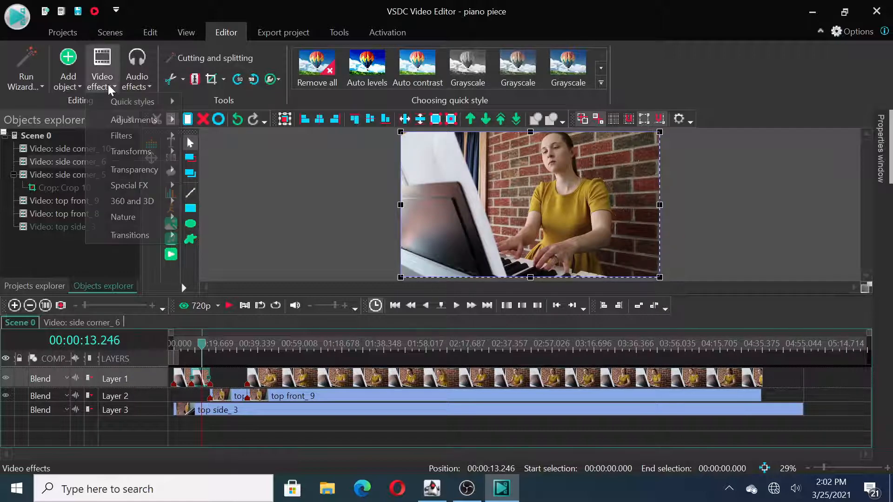
mouse_move(137, 170)
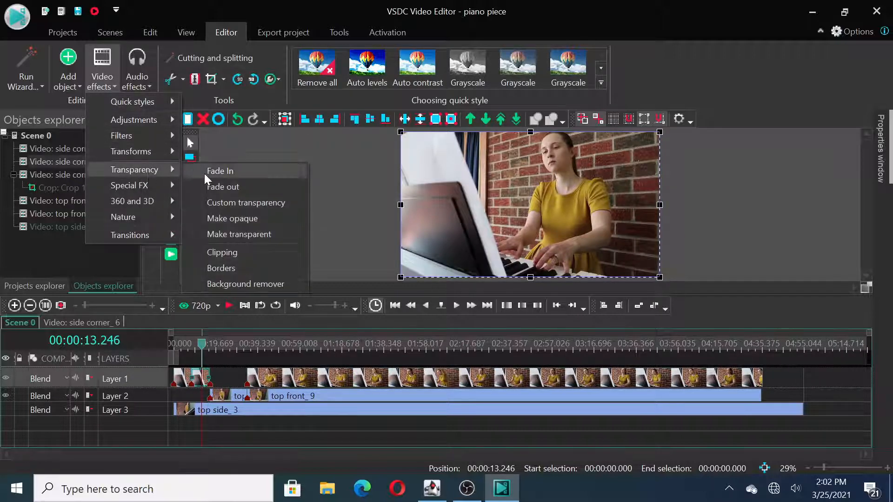
click(224, 185)
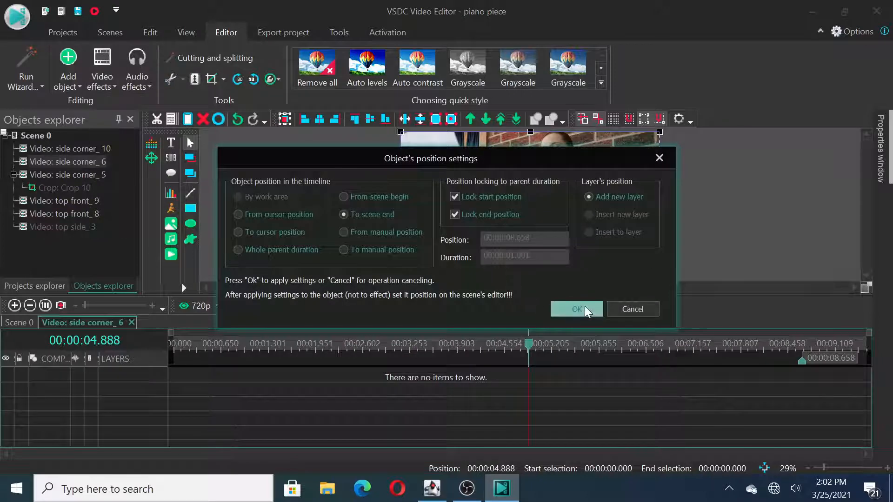
click(584, 308)
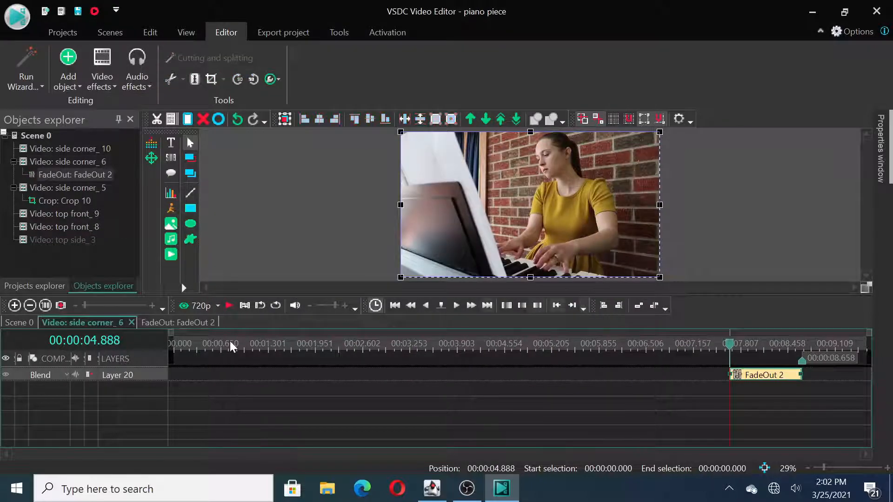
click(19, 324)
Step: Add a Fade In effect, positioned from scene begin, to the first top front section
click(225, 399)
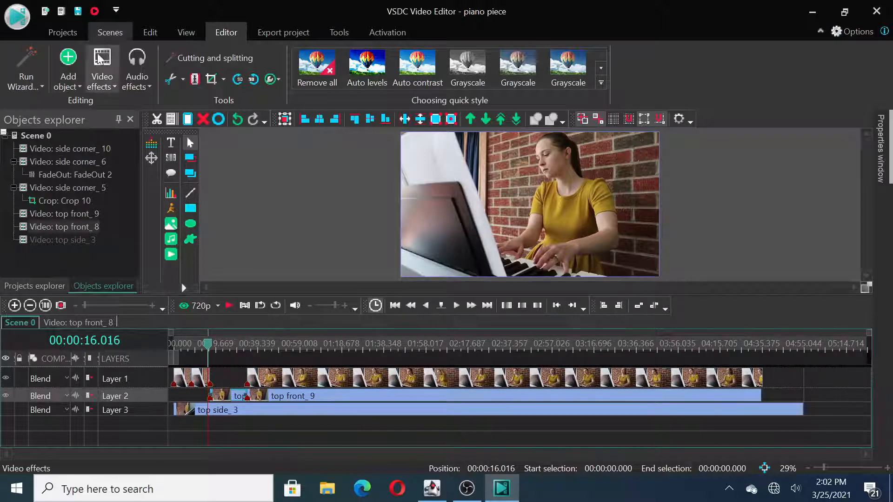
click(98, 75)
mouse_move(156, 172)
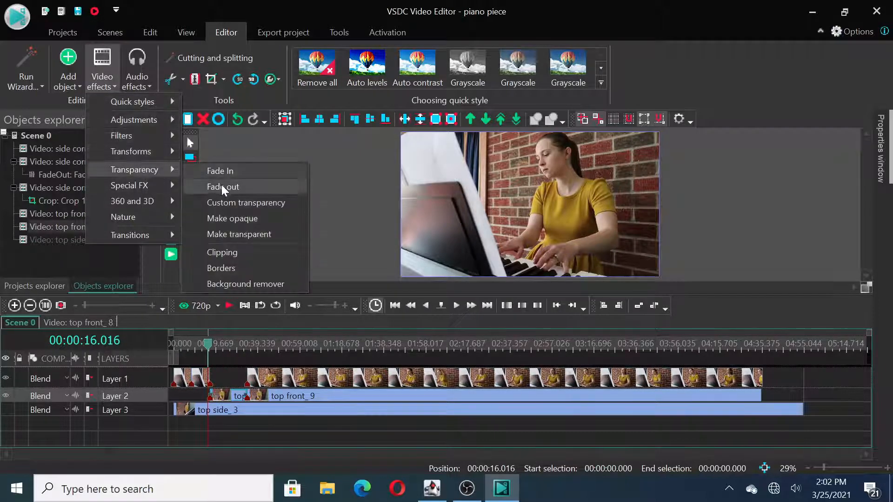
click(251, 174)
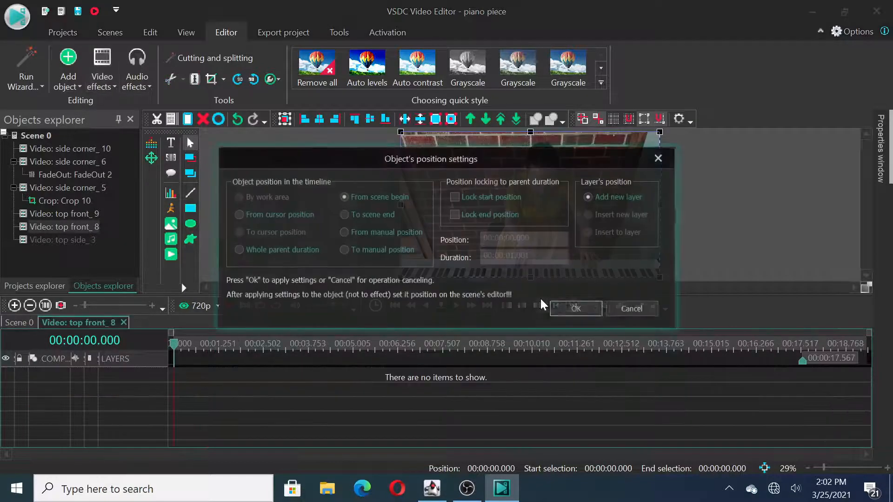
click(572, 308)
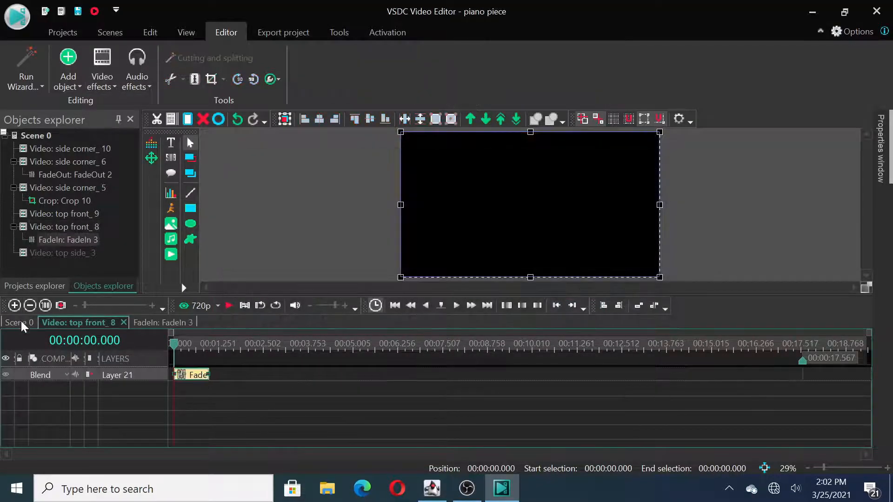
click(21, 322)
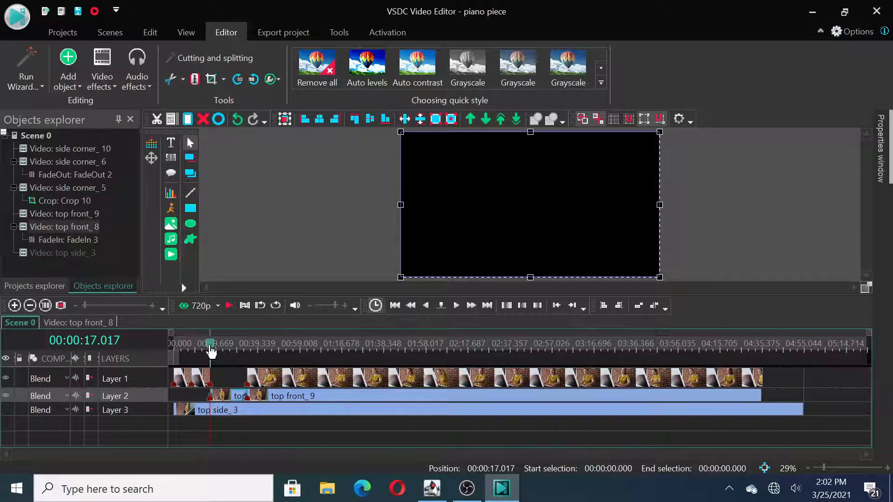
Step: Play the faded transition between the side corner and top front angles from 00:00:14.581
drag(209, 349, 205, 348)
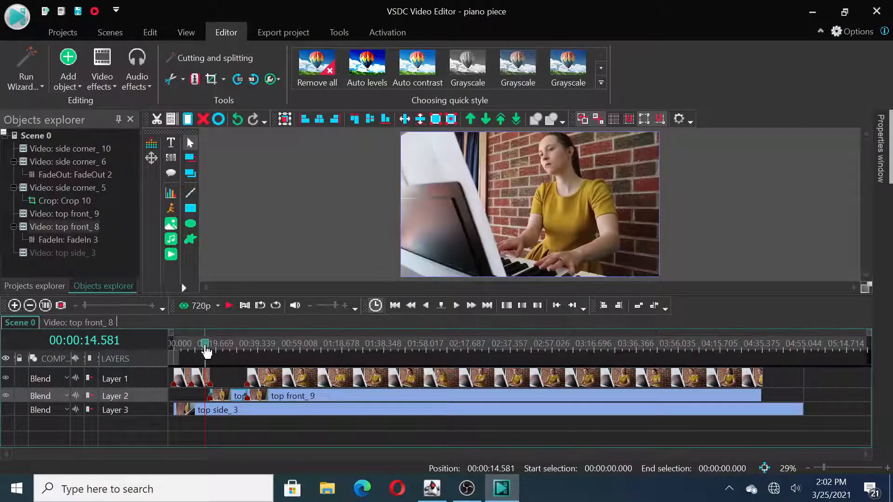
click(230, 305)
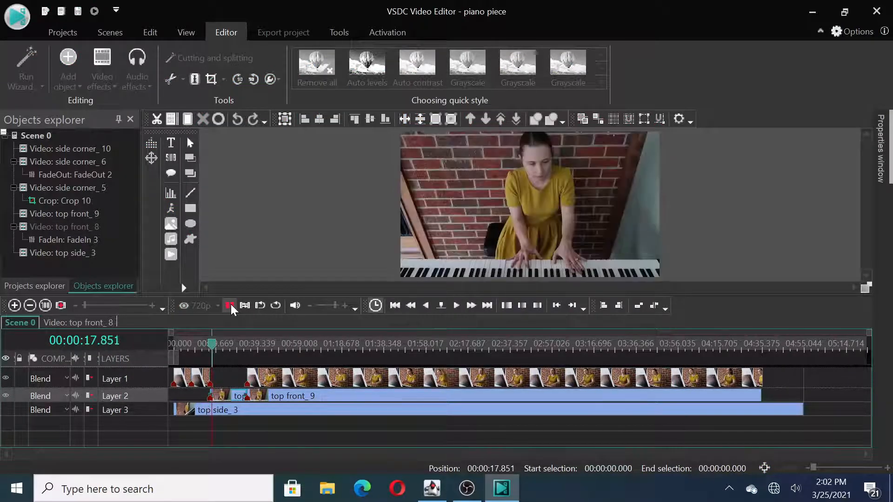
click(230, 304)
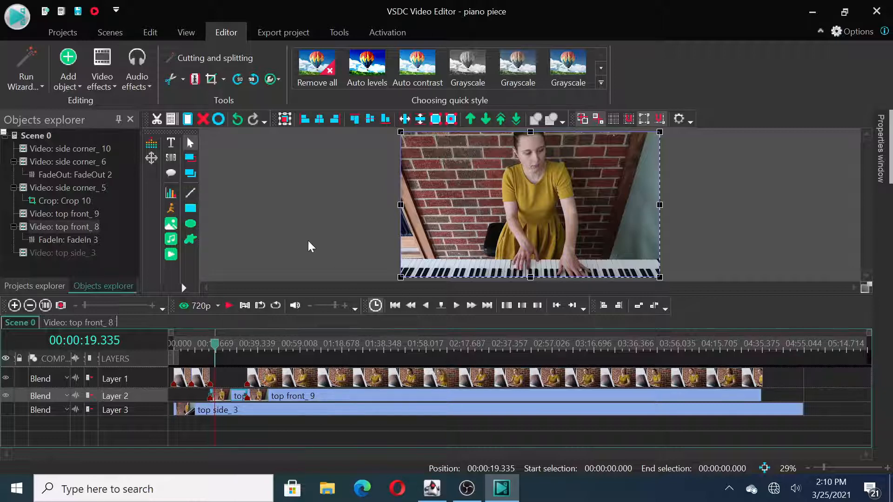
click(306, 241)
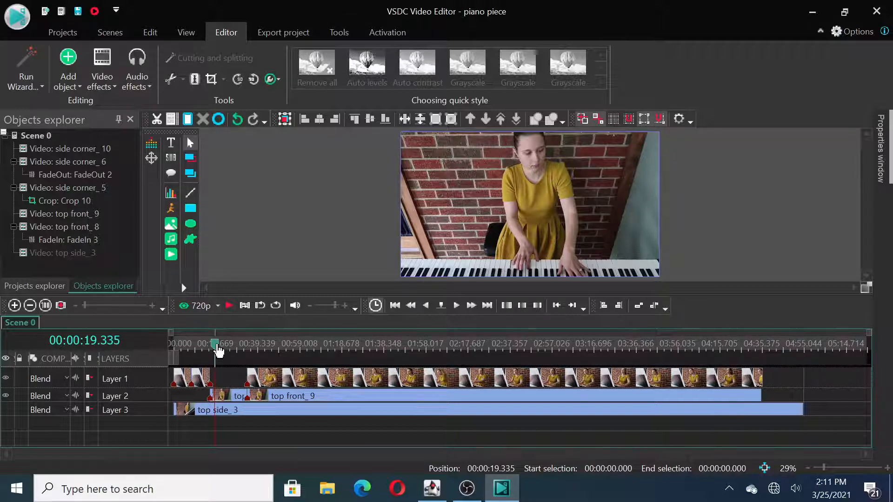
Step: Play the side corner angle from 00:00:50.266 to 00:00:52.419 and hide its layer
drag(217, 350, 257, 350)
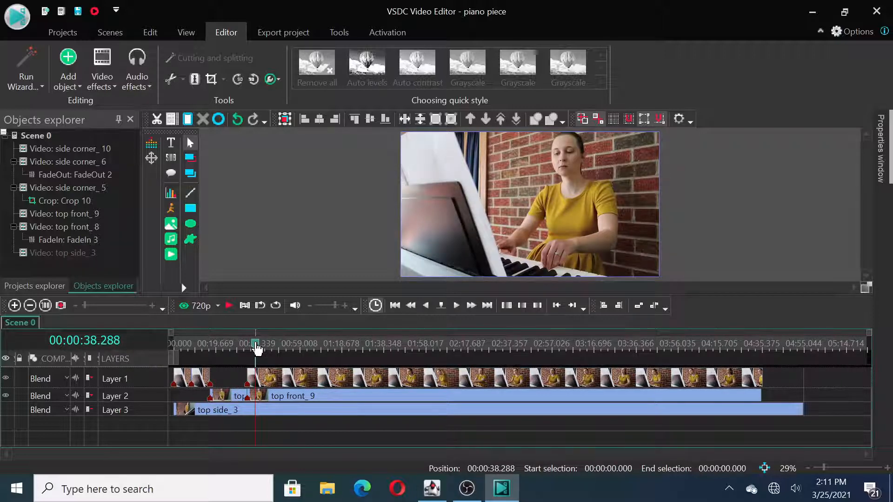
drag(257, 350, 281, 351)
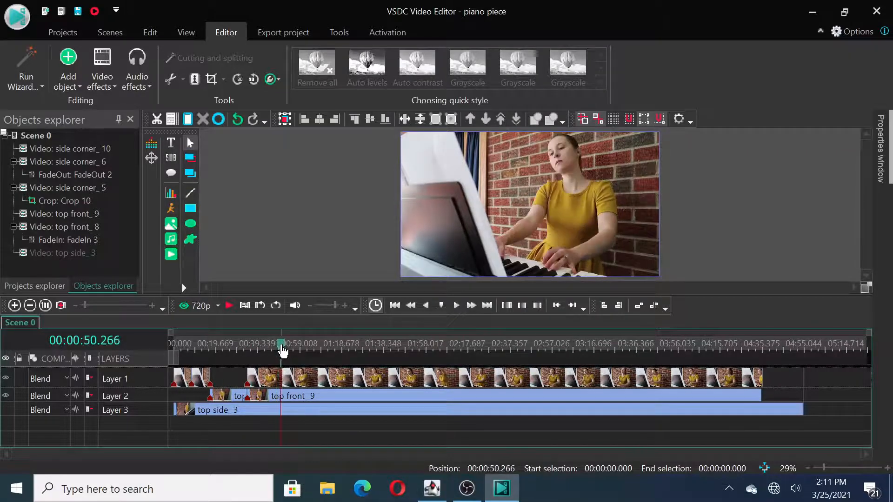
click(231, 310)
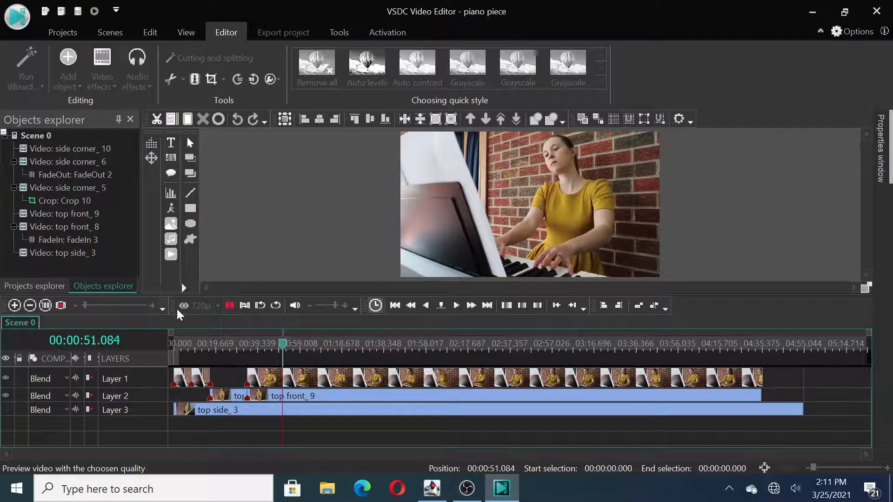
click(230, 307)
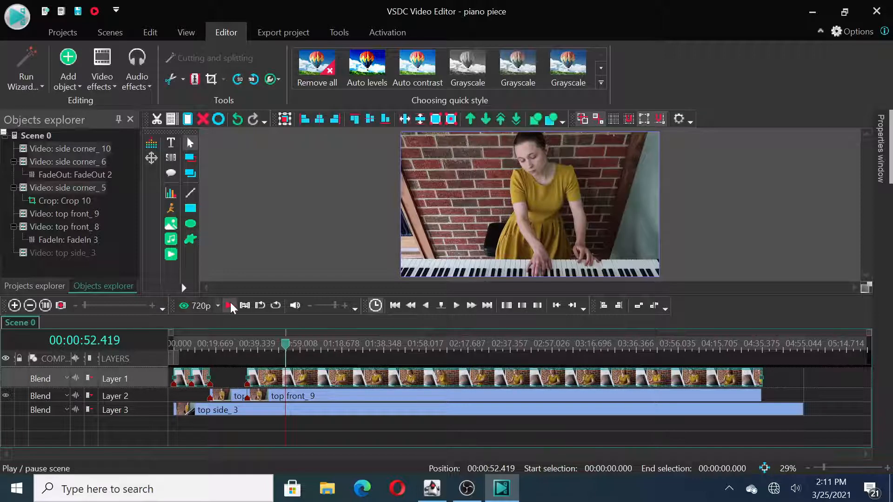
Step: Play through the top front angle and stop at 00:01:02.312 for the next camera change
click(231, 304)
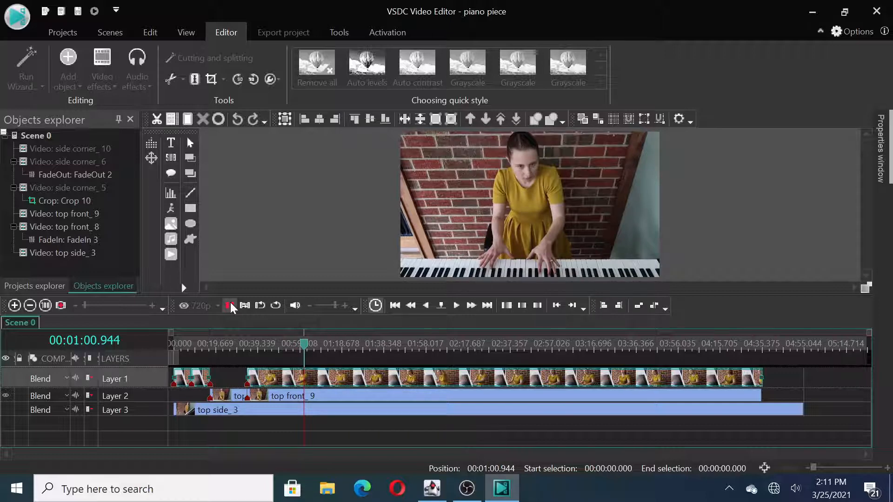
click(230, 306)
drag(310, 347, 299, 347)
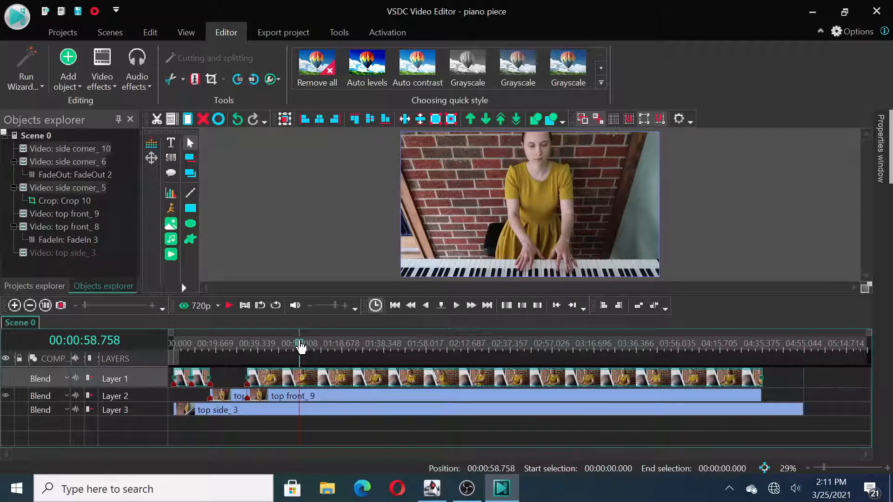
click(228, 306)
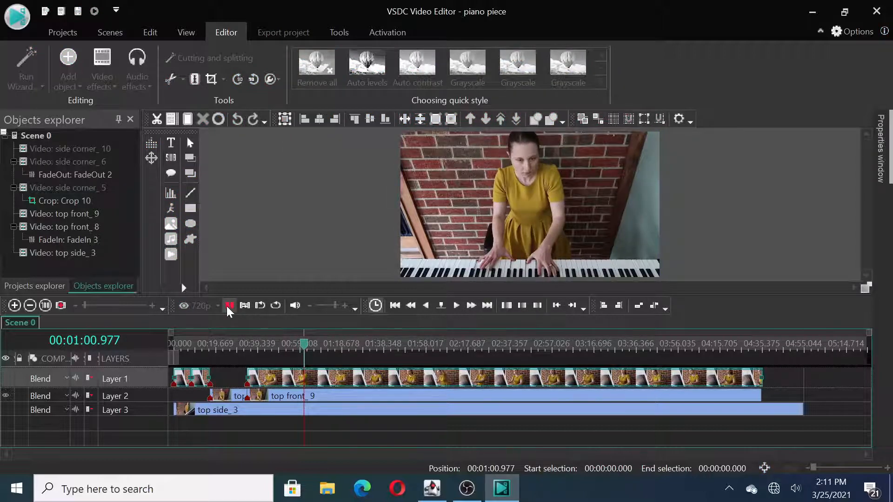
click(228, 305)
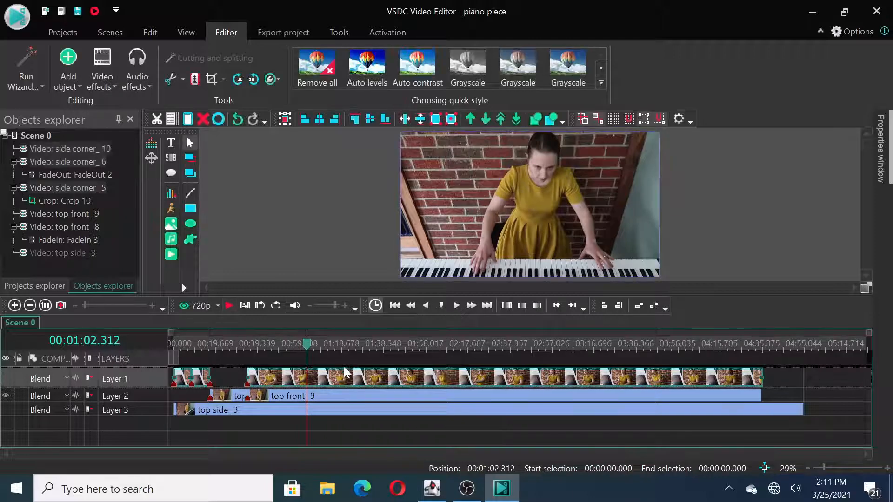
Step: Split the side corner, top front and top side clips at 00:01:02.312
click(195, 79)
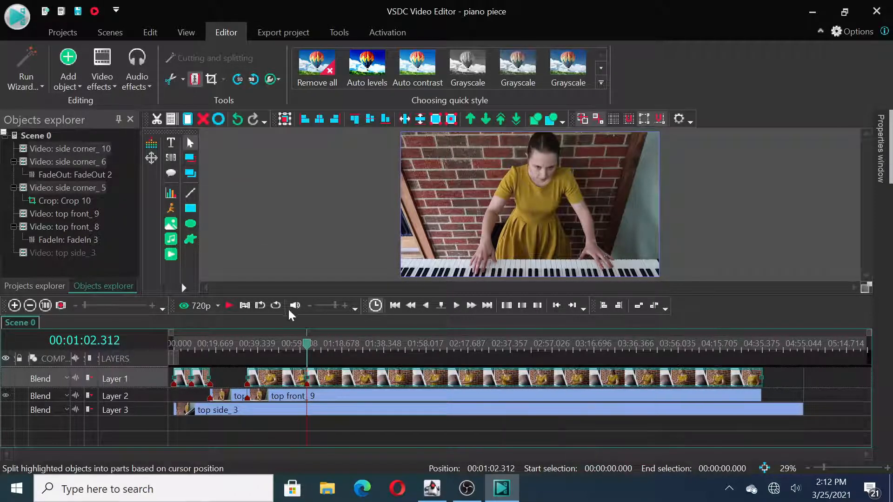
click(321, 401)
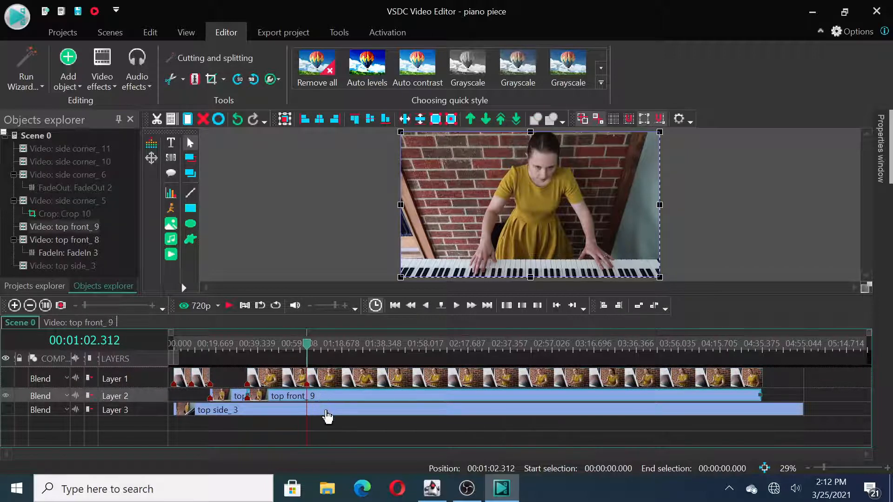
mouse_move(328, 418)
ctrl+click(325, 415)
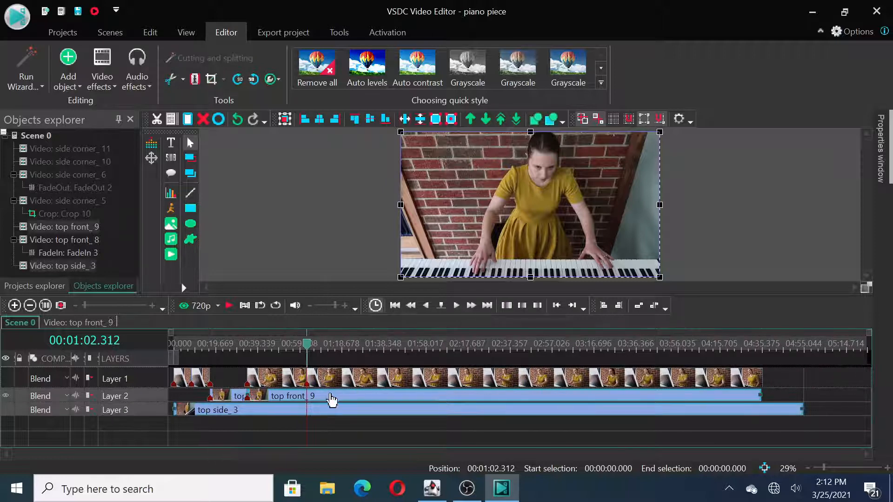
ctrl+click(330, 399)
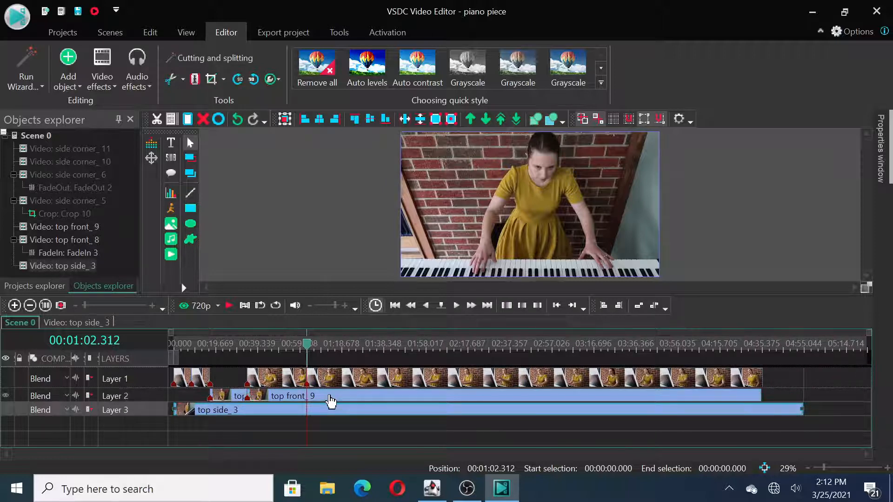
ctrl+click(331, 399)
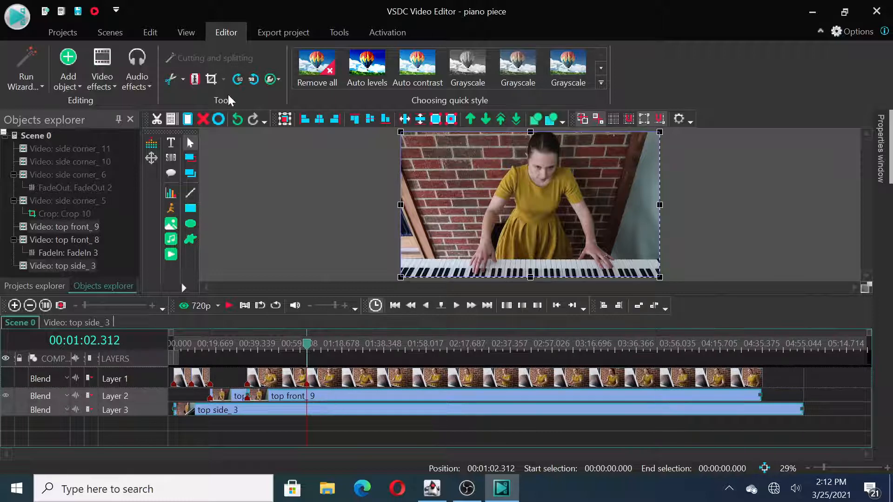
click(194, 82)
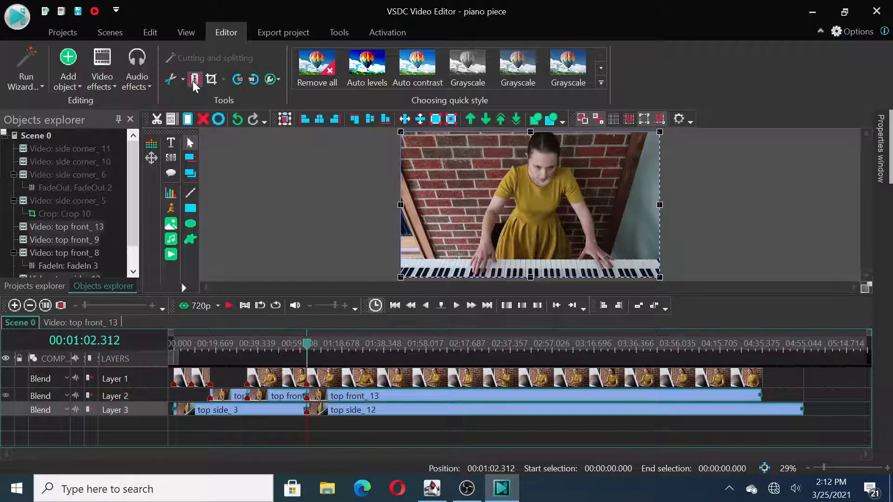
Step: Deselect the split clips and make the side corner and top side layers visible
click(356, 426)
mouse_move(317, 383)
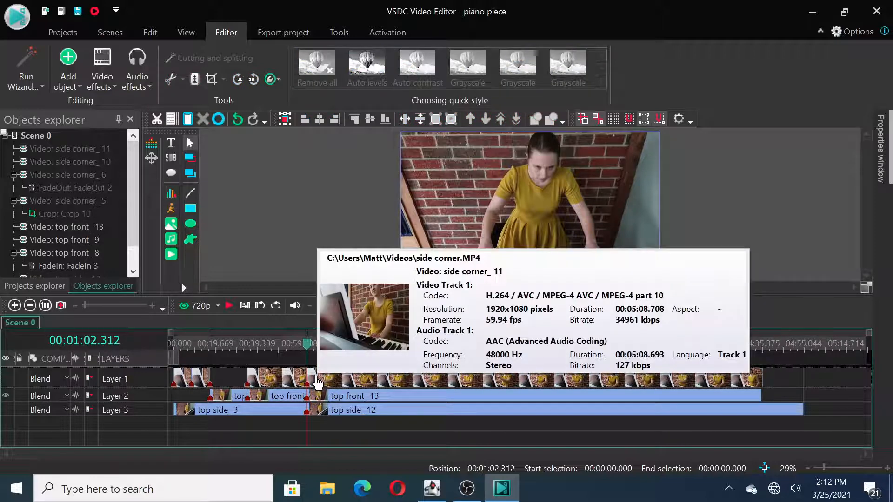
mouse_move(319, 415)
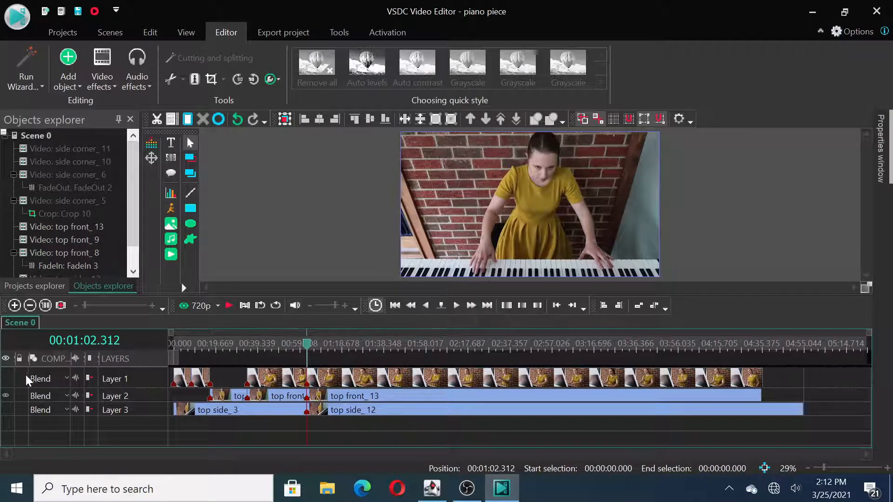
click(6, 376)
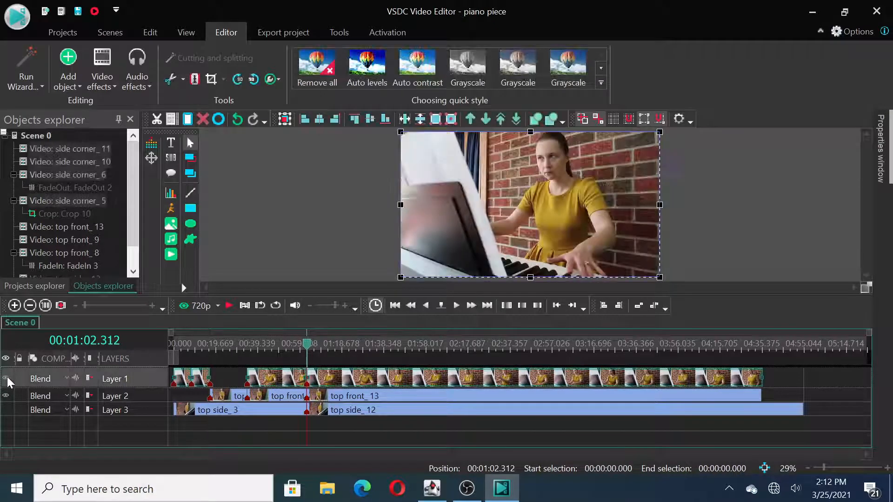
click(7, 409)
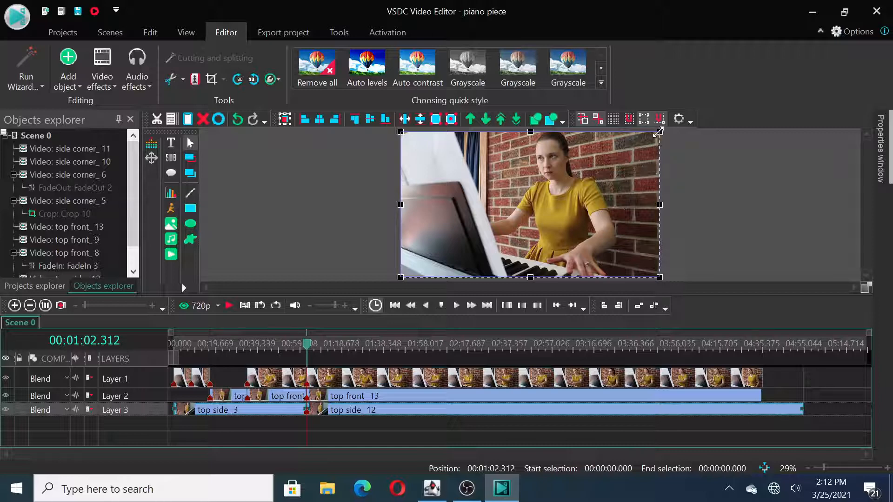
Step: Shrink the side corner clip into the frame's lower-left quarter and the top front clip into its lower-right quarter
drag(660, 135, 526, 205)
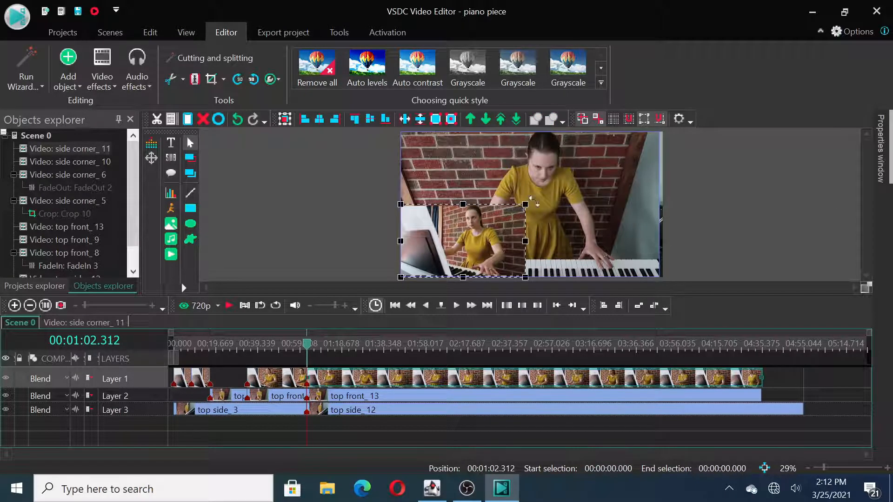
click(571, 188)
drag(401, 134, 539, 204)
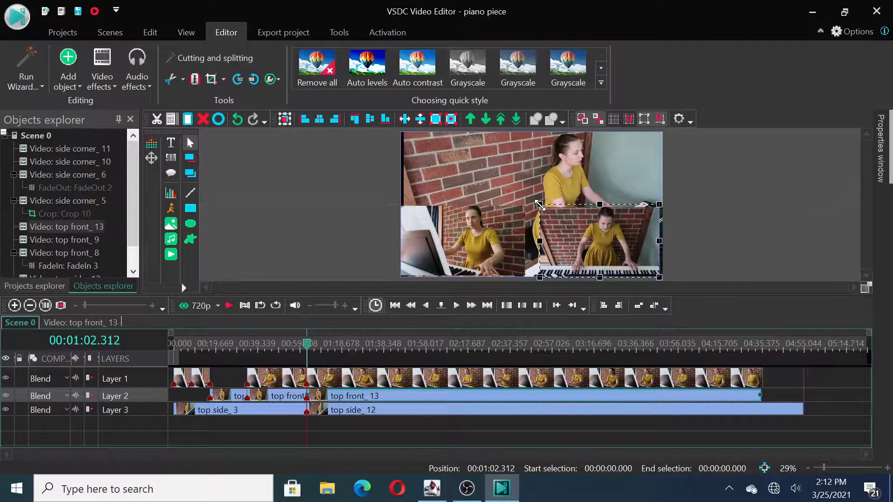
Step: Shrink the top side clip into the upper middle of the frame and move the top front clip back to the lower right
click(596, 163)
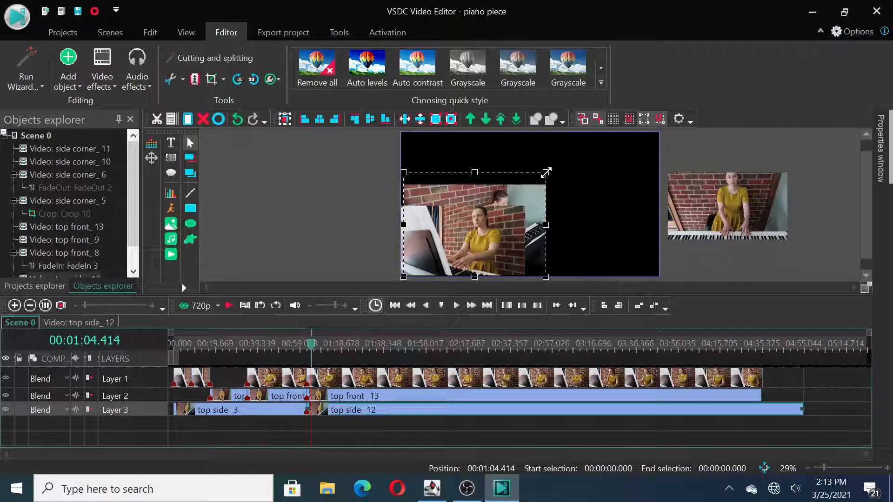
drag(501, 190, 553, 139)
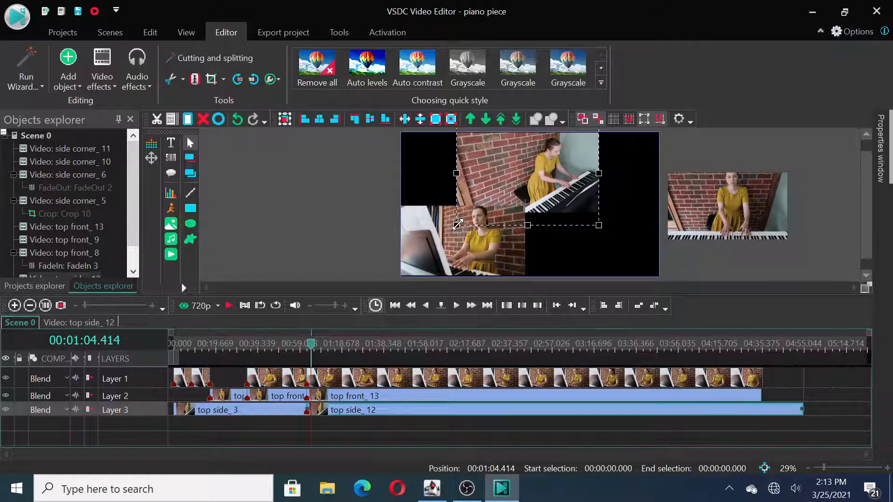
drag(456, 225, 487, 215)
drag(540, 163, 527, 162)
drag(723, 205, 588, 238)
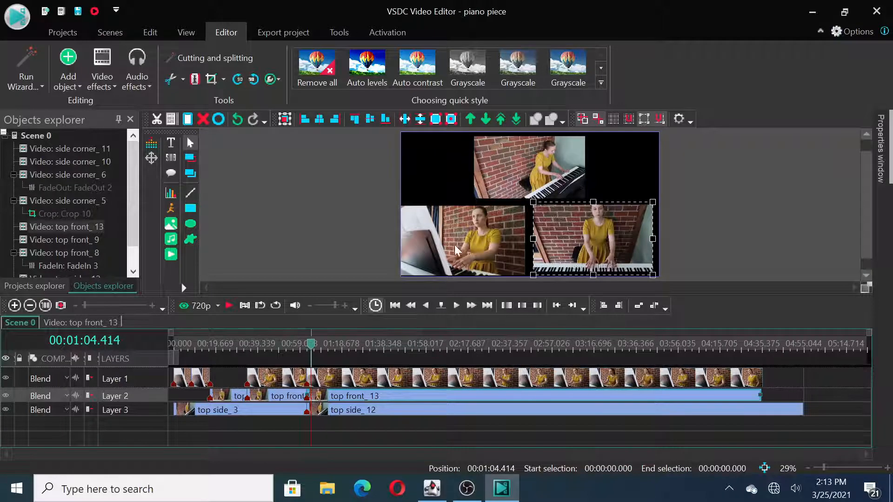
Step: Shift the side corner clip slightly up and inward, and shrink the top front clip slightly from its lower-right corner
click(458, 240)
drag(462, 239, 466, 237)
click(573, 241)
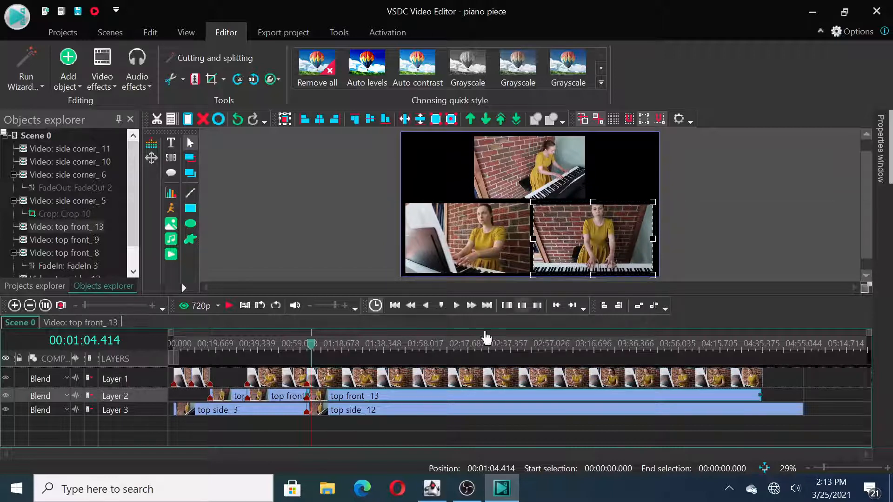
click(526, 174)
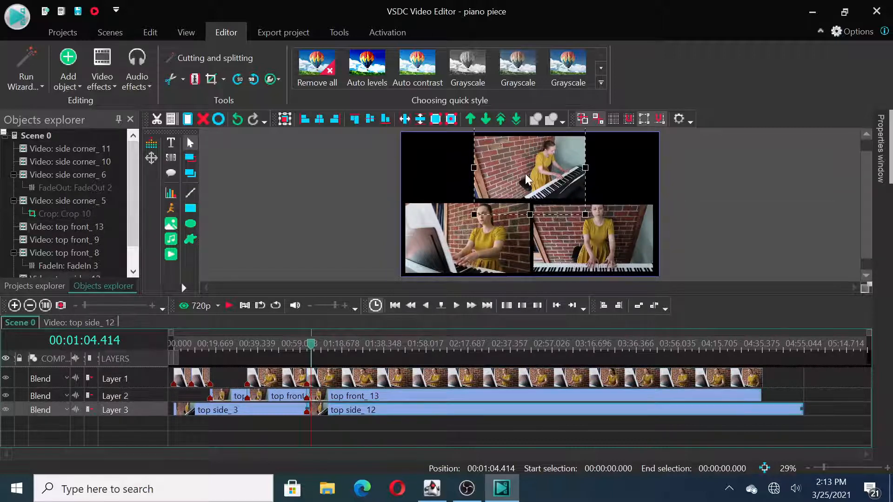
click(579, 241)
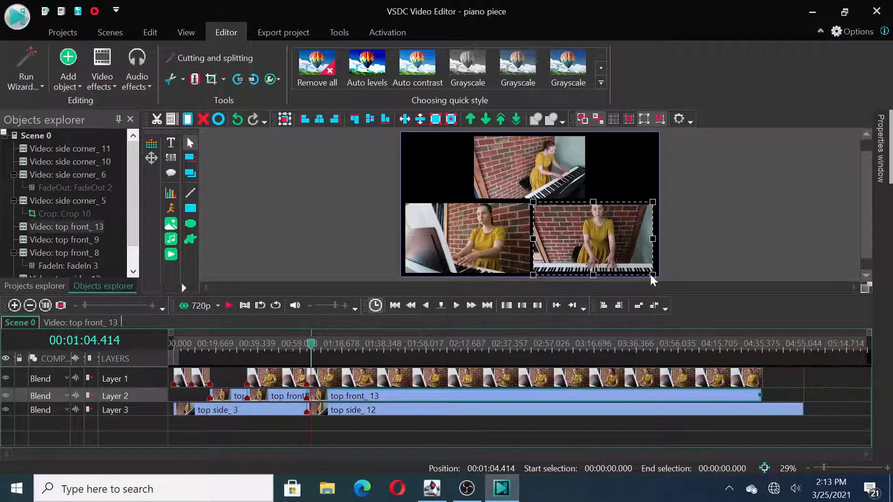
drag(650, 272, 648, 269)
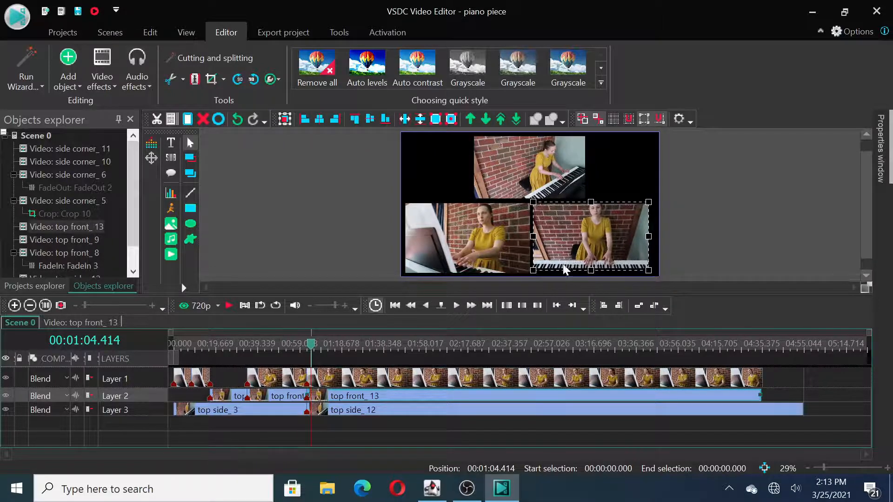
Step: Shrink the side corner clip to match the size of the top front clip beside it
click(528, 272)
drag(529, 275, 519, 271)
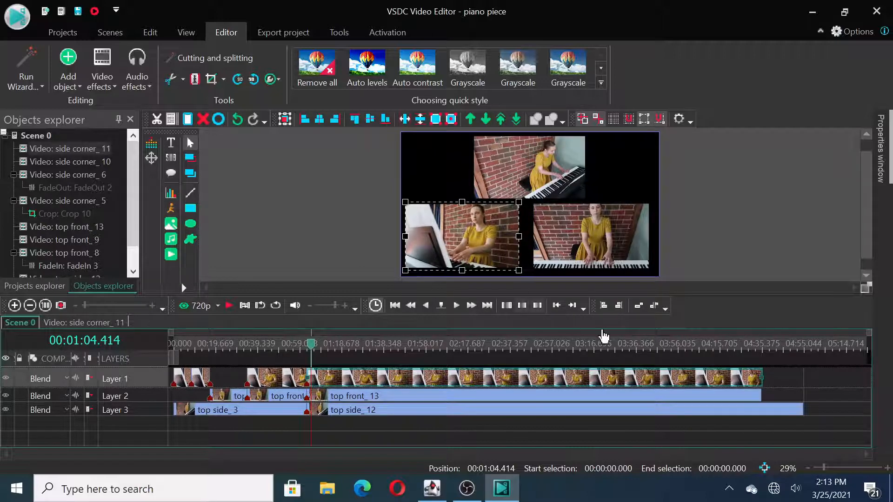
click(616, 179)
click(499, 241)
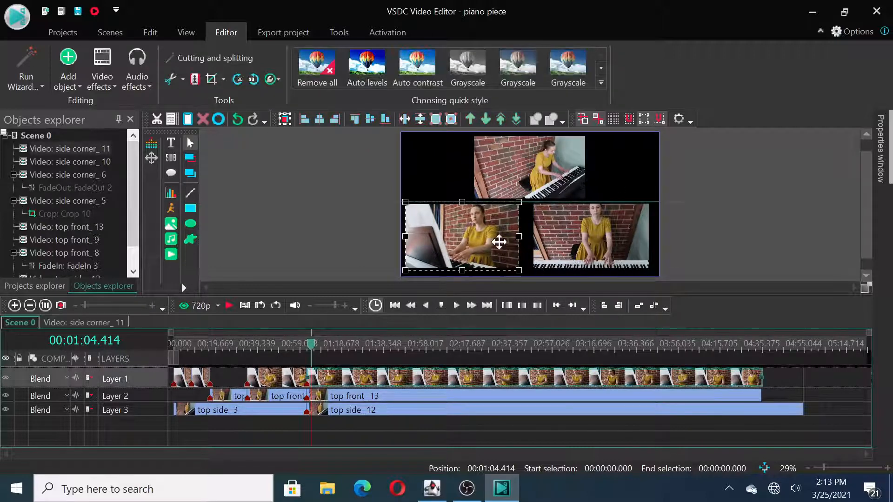
drag(519, 269, 520, 270)
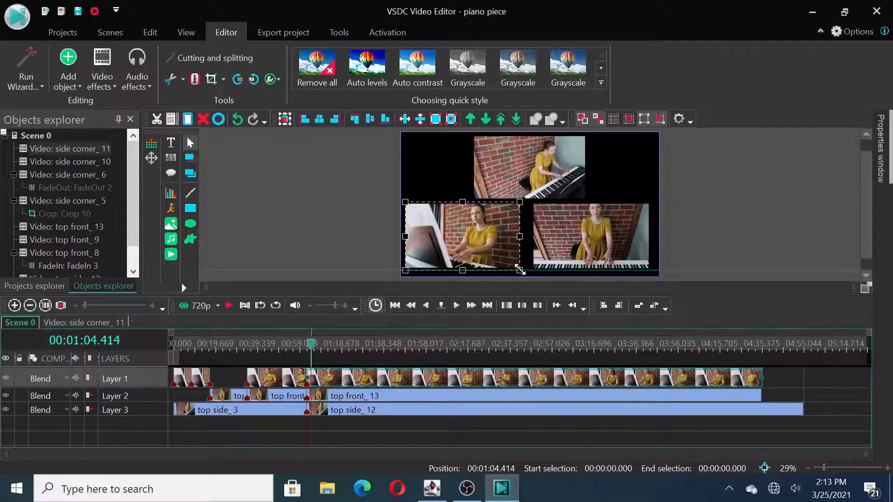
click(621, 178)
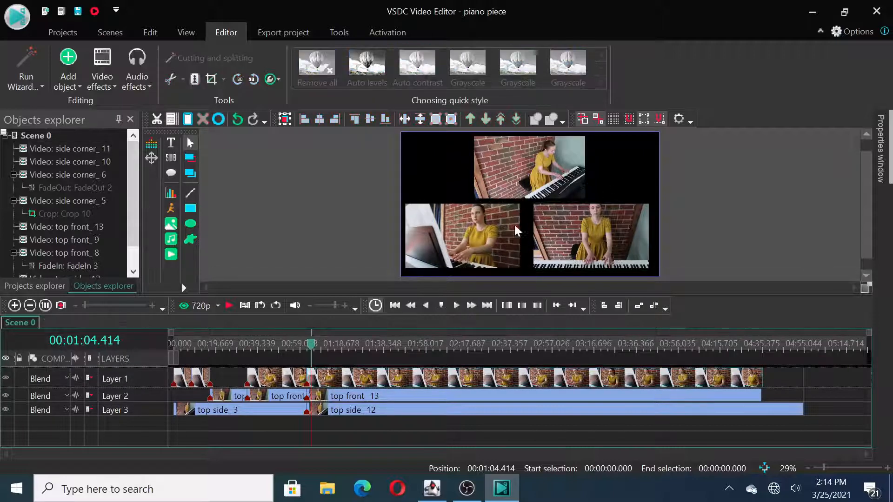
Step: Nudge the side corner clip a few steps to the right, away from the frame's edge
click(489, 237)
key(Right)
key(Right)
key(Right)
key(Right)
key(Right)
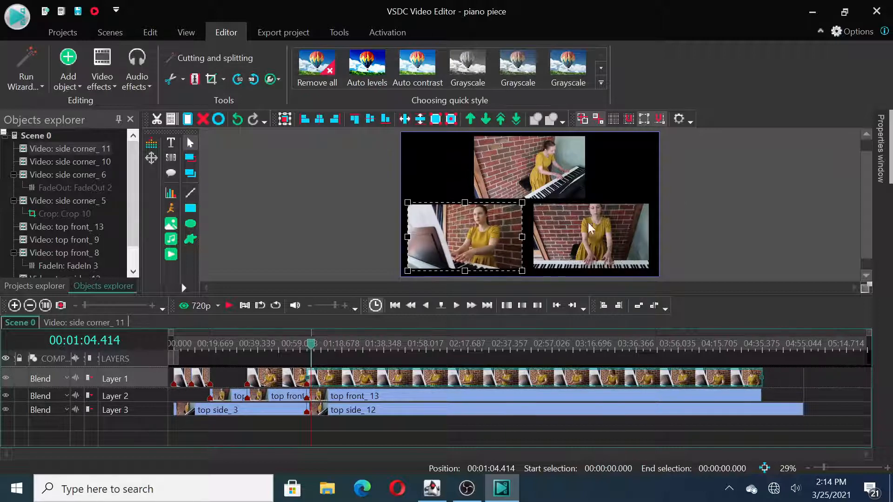
click(618, 164)
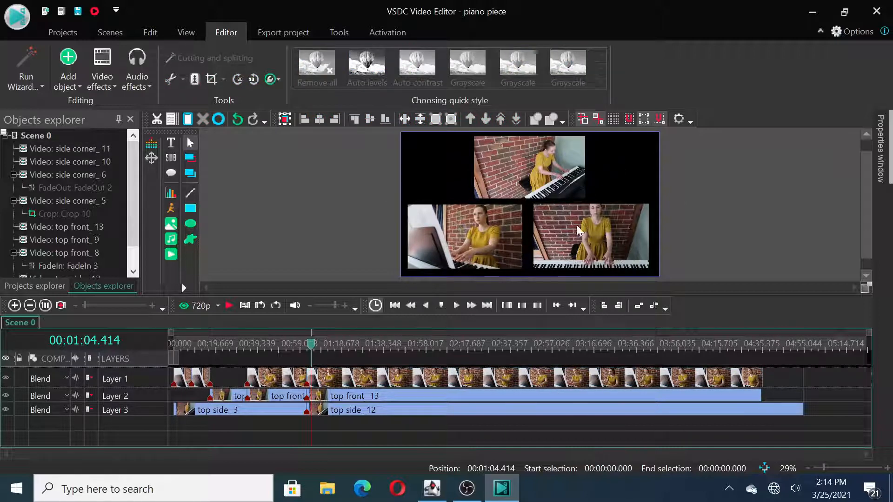
Step: Nudge the top front clip a few steps to the right to even out the spacing between the lower clips
click(578, 239)
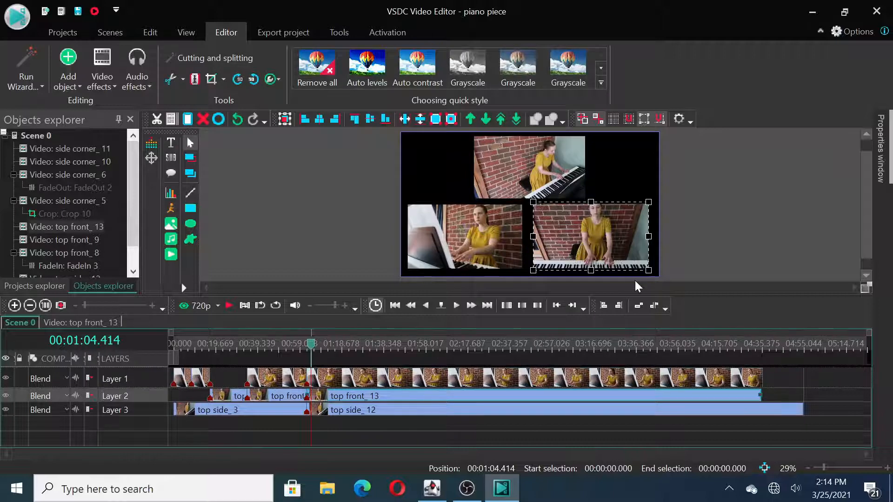
click(627, 174)
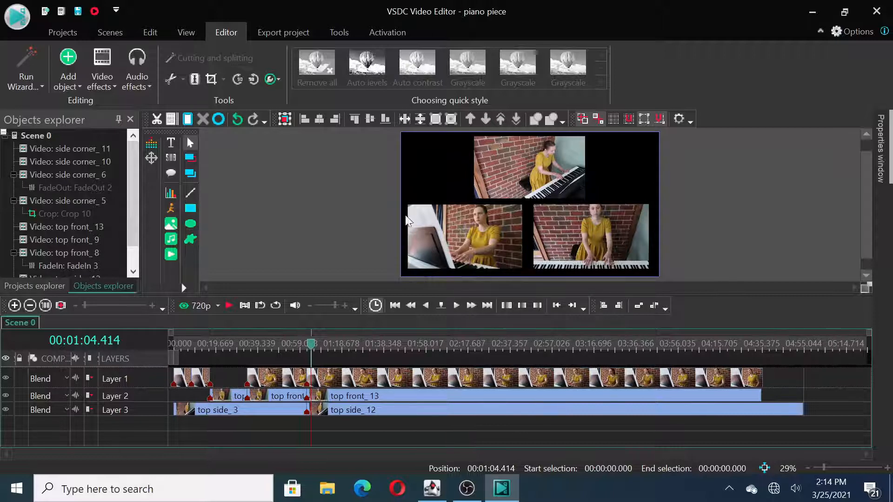
click(616, 240)
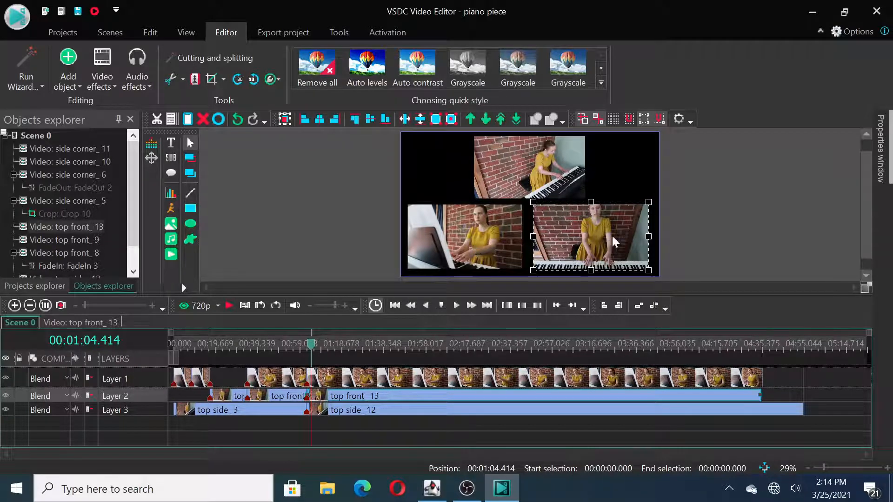
key(Right)
key(Right)
key(Right)
key(Right)
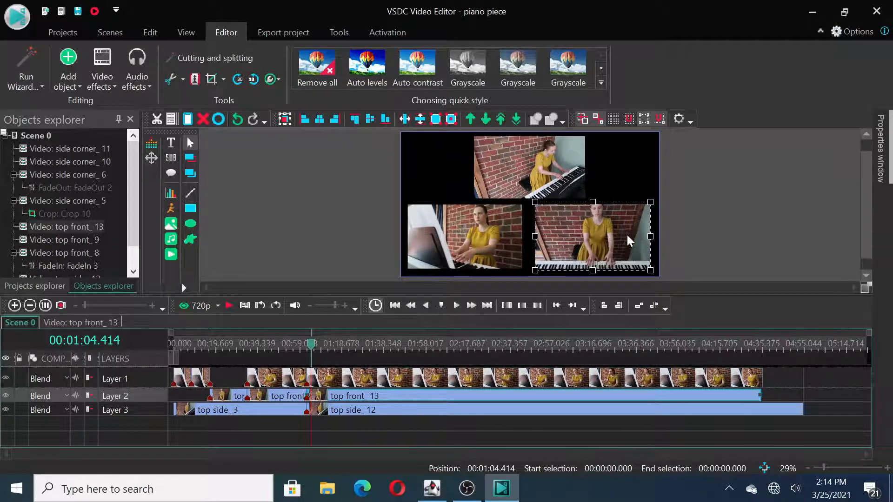
key(Right)
key(Right)
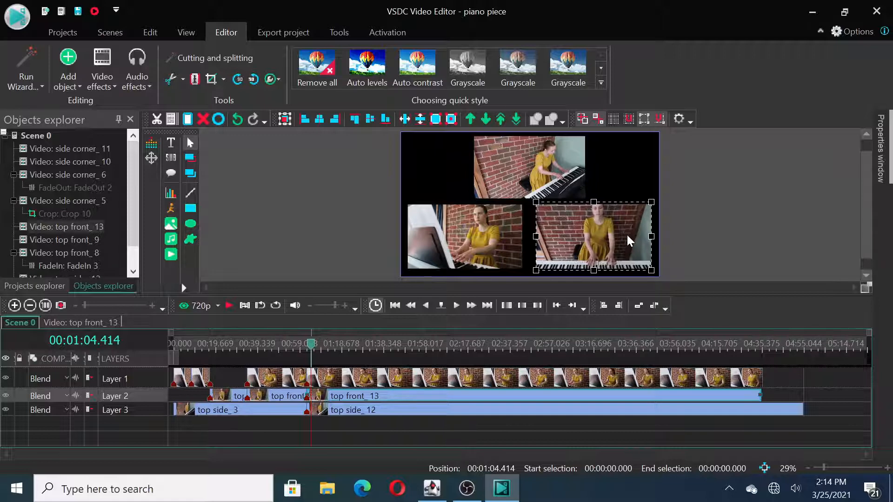
click(629, 175)
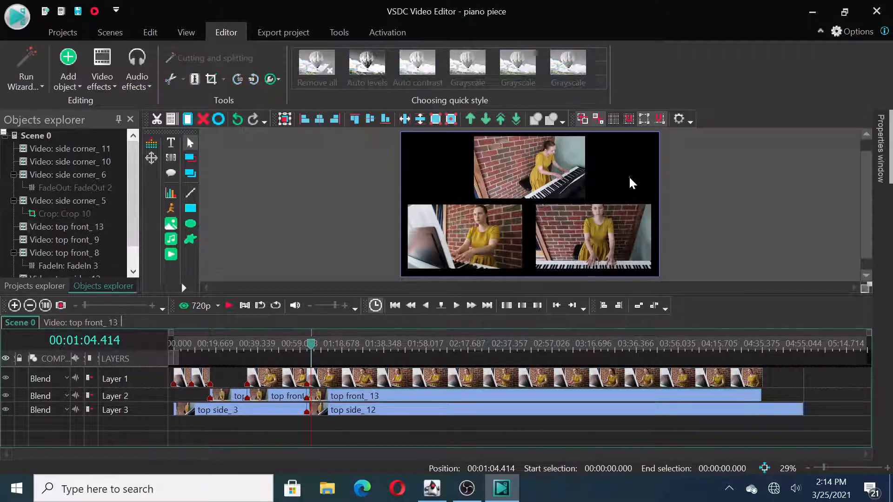
Step: Enlarge the top side clip slightly and nudge it left to centre it above the two lower clips
click(534, 168)
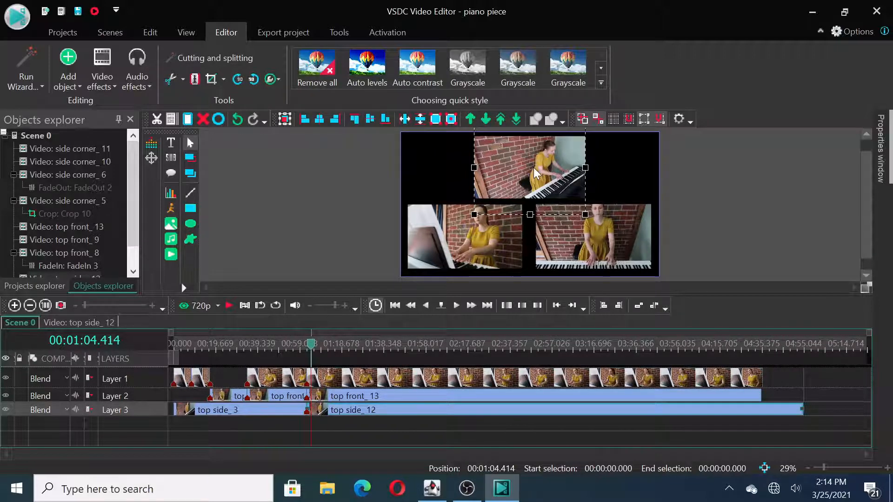
drag(586, 216, 588, 218)
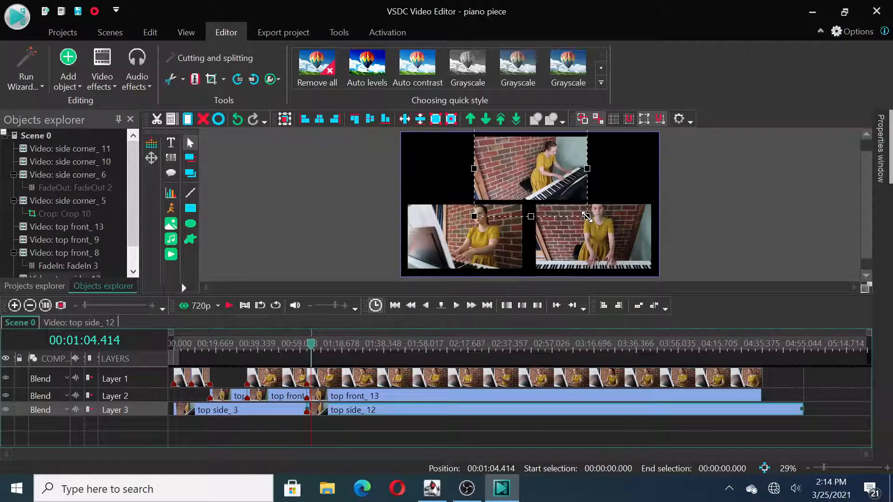
click(620, 170)
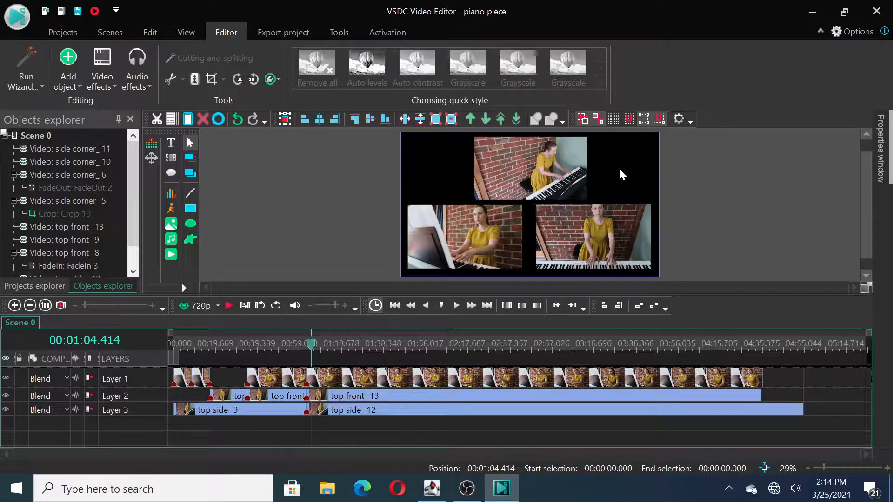
click(544, 190)
key(Left)
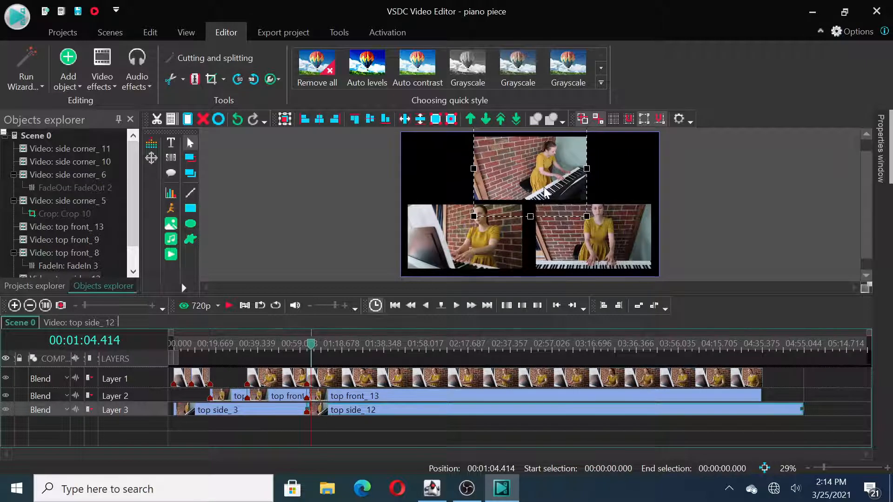
key(Left)
click(634, 181)
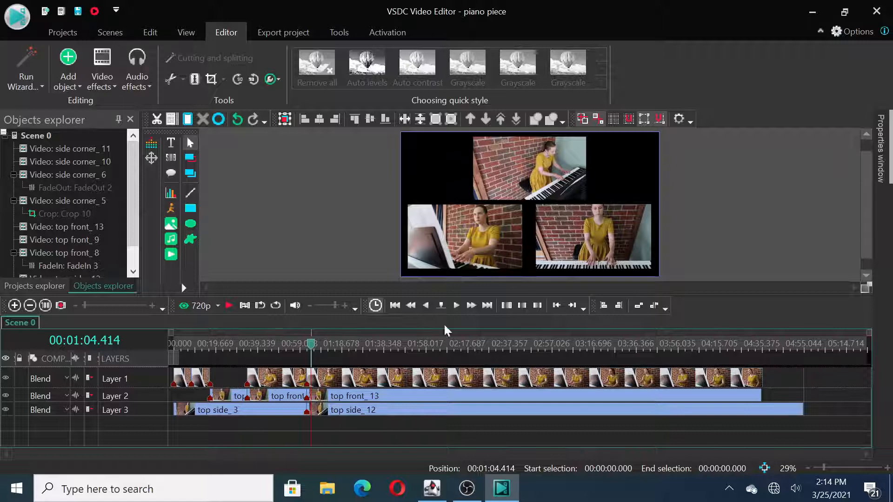
Step: Delete the side corner_ 10 segment just before the three-view section on Layer 1
mouse_move(325, 389)
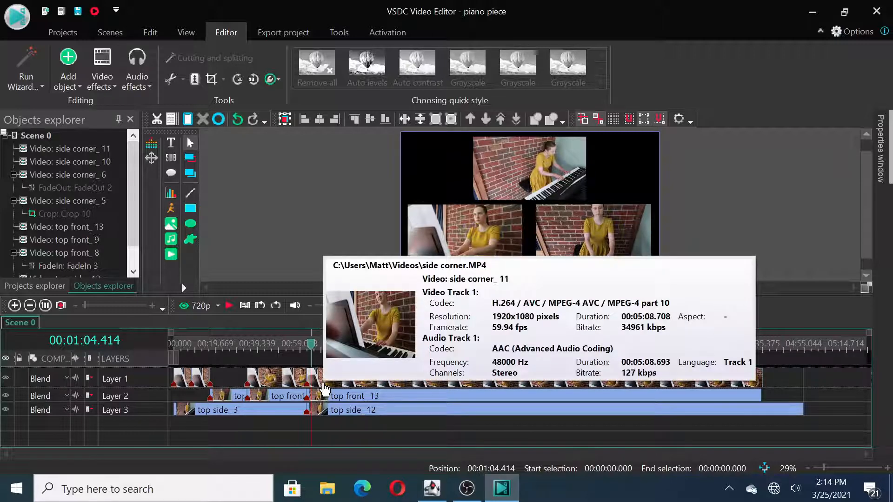
click(324, 389)
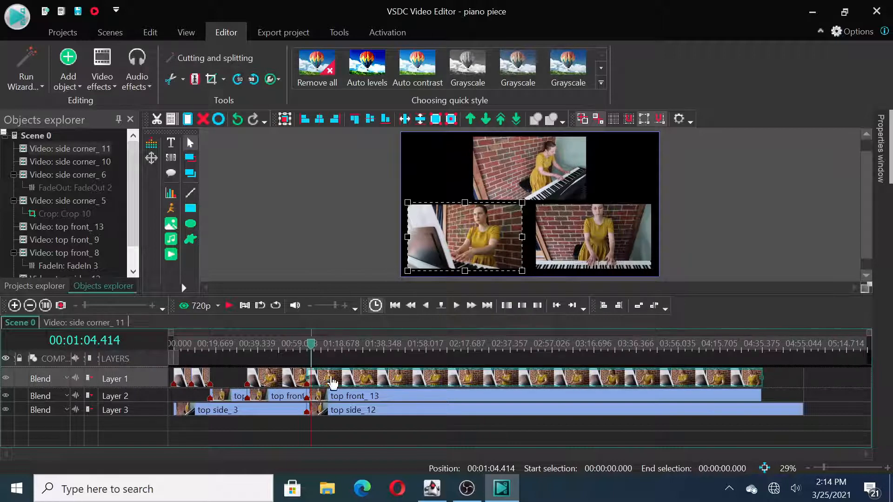
click(680, 179)
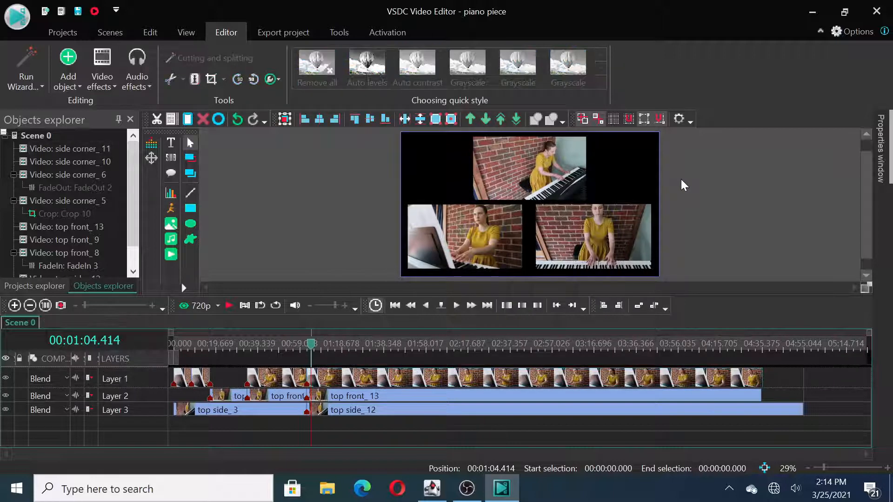
click(292, 385)
key(Delete)
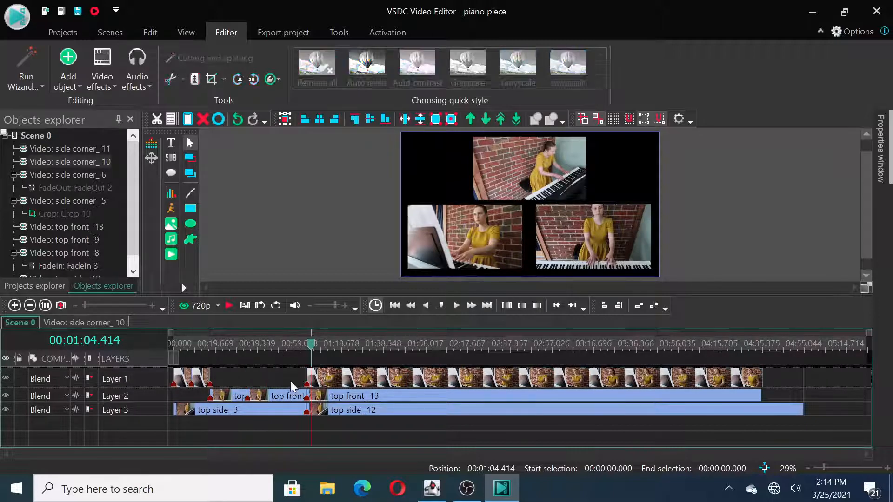
Step: Add a Fade out effect positioned to scene end on the top front_ 9 clip and return to Scene 0
click(292, 398)
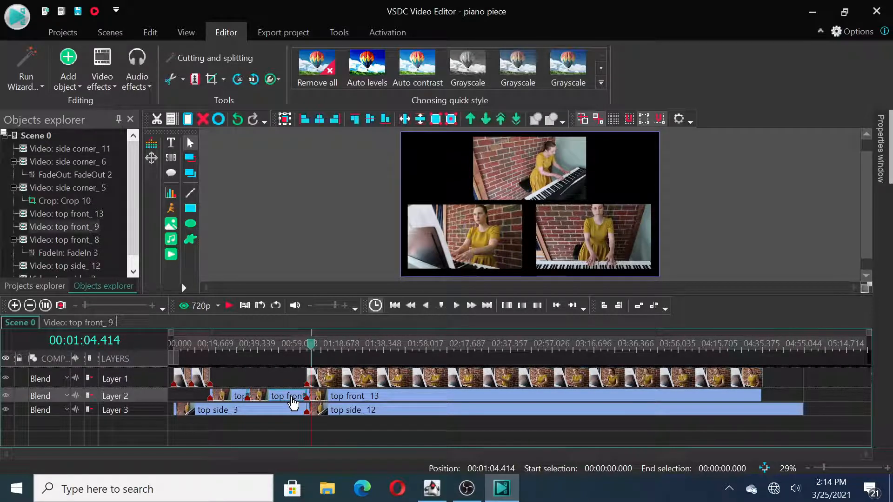
click(97, 88)
mouse_move(153, 170)
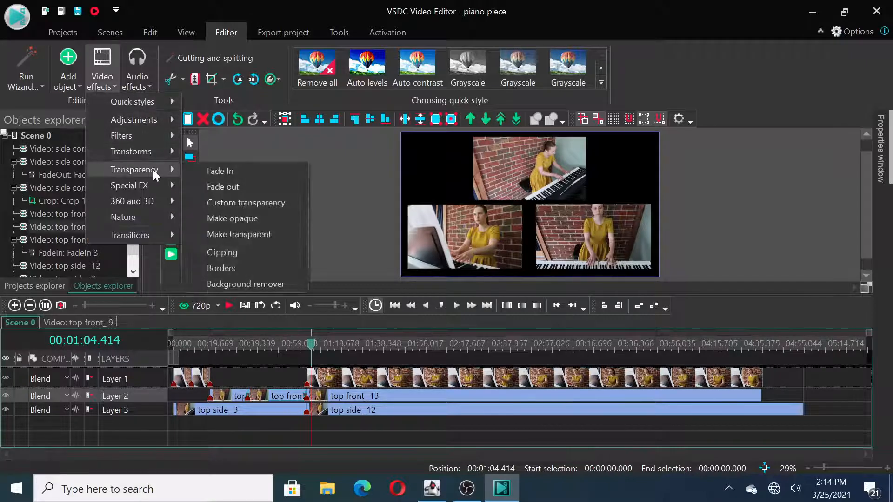
click(221, 188)
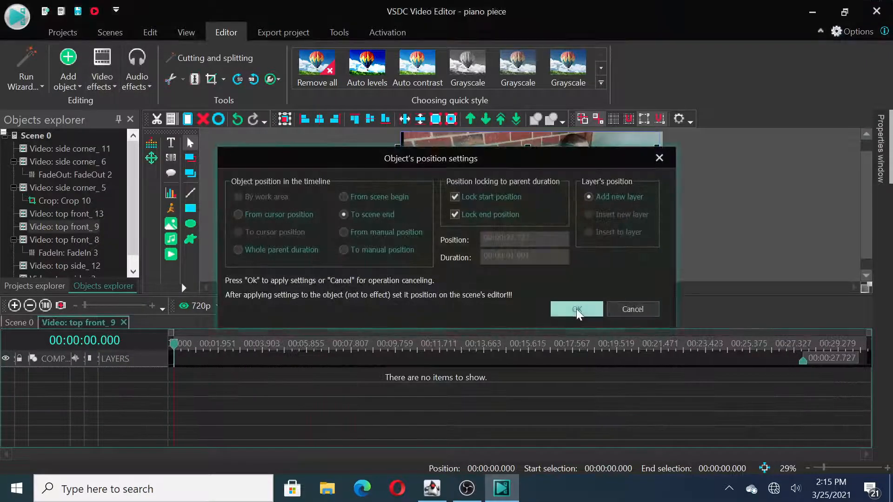
click(577, 308)
click(18, 323)
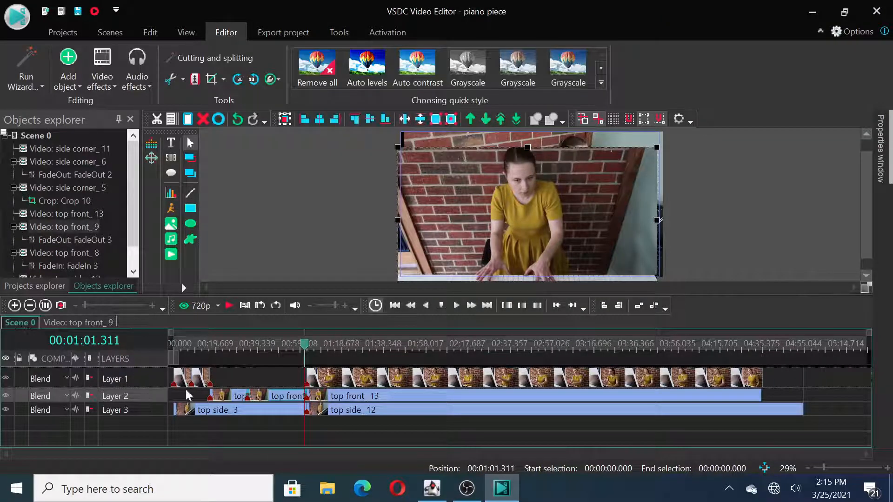
Step: Delete the top side_ 3 clip that precedes the three-view section on Layer 3
click(269, 412)
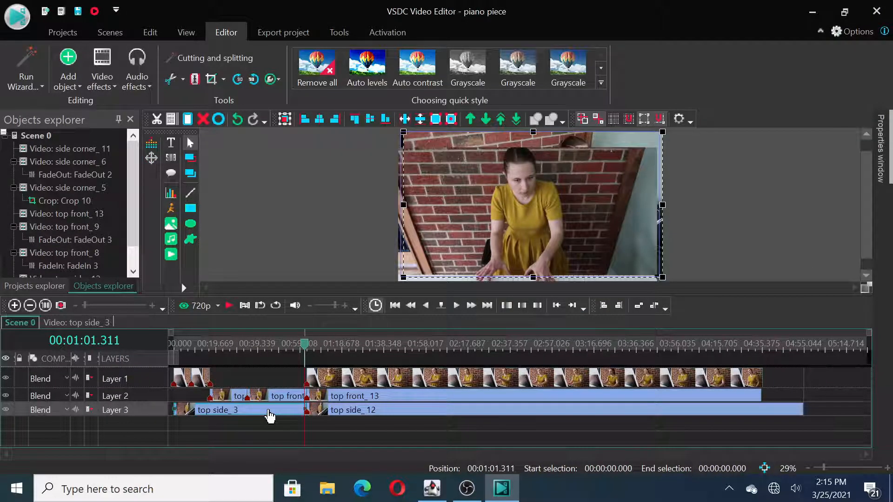
key(Delete)
Step: Add a Fade In effect at the start of the top front_ 13 clip on Layer 2 and return to Scene 0
click(336, 400)
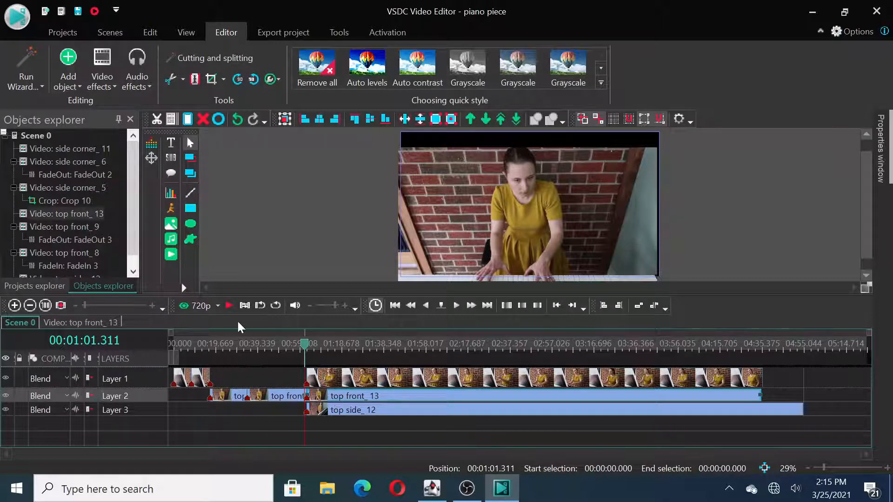
click(106, 80)
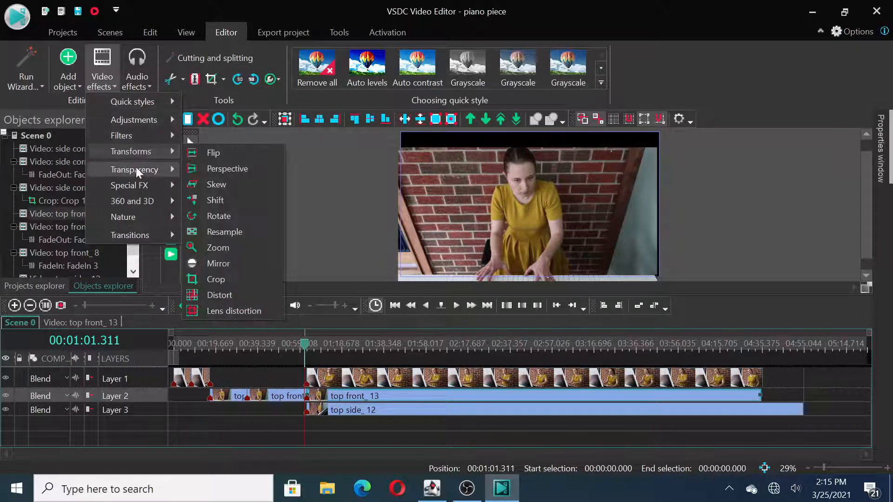
mouse_move(154, 169)
click(229, 171)
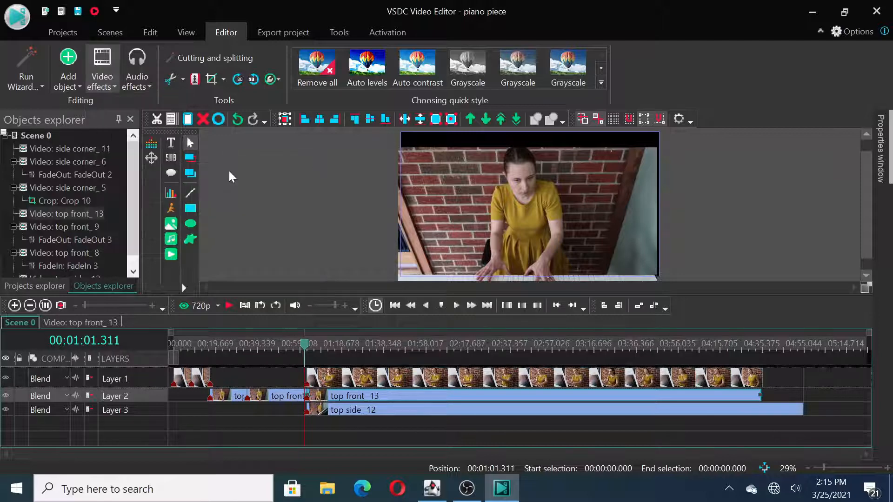
click(577, 309)
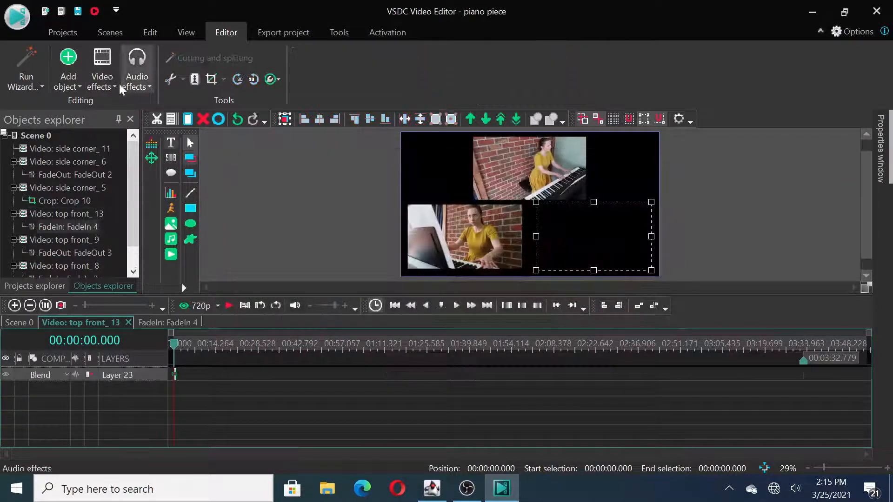
click(26, 323)
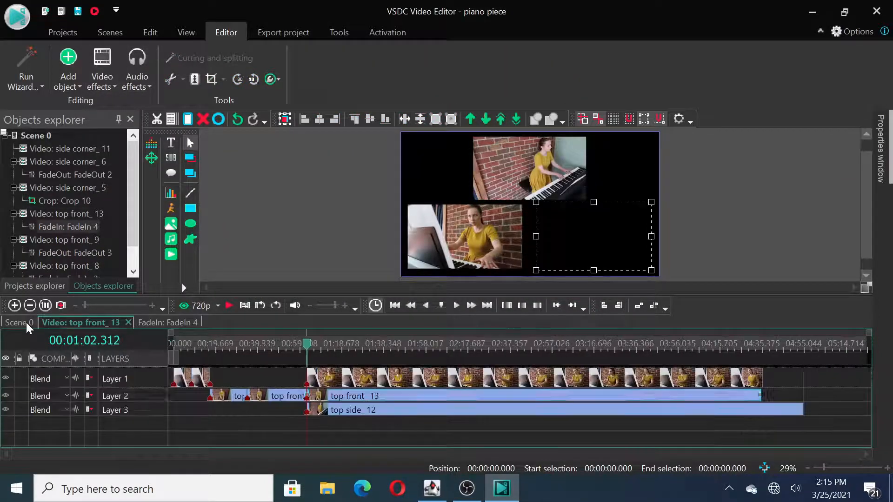
Step: Add a Fade In effect at the start of the side corner_ 11 clip on Layer 1 and return to Scene 0
click(357, 382)
click(108, 74)
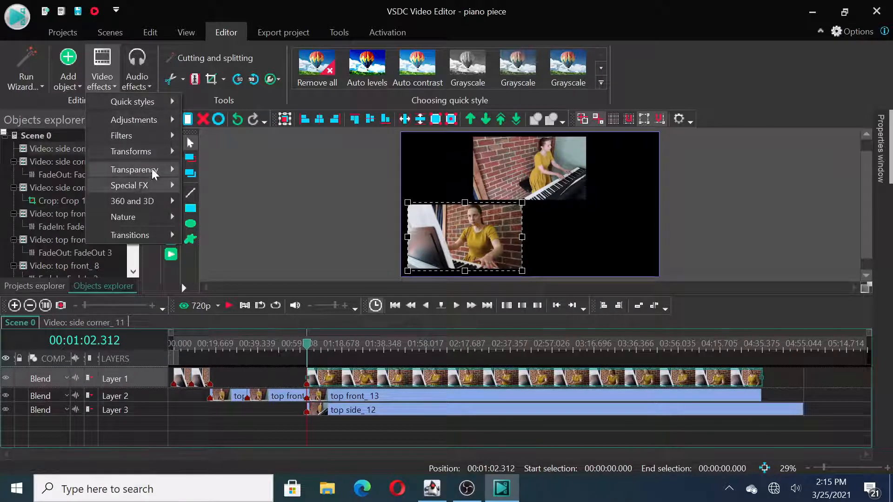
mouse_move(174, 166)
click(245, 173)
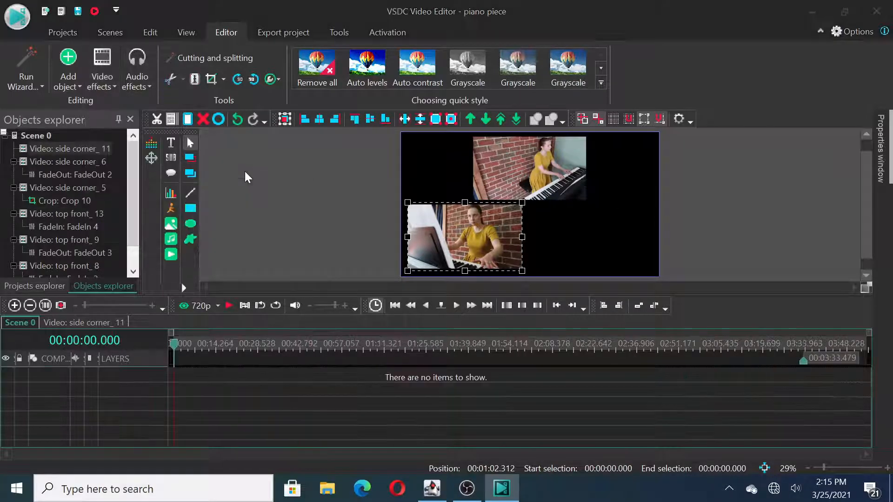
click(576, 309)
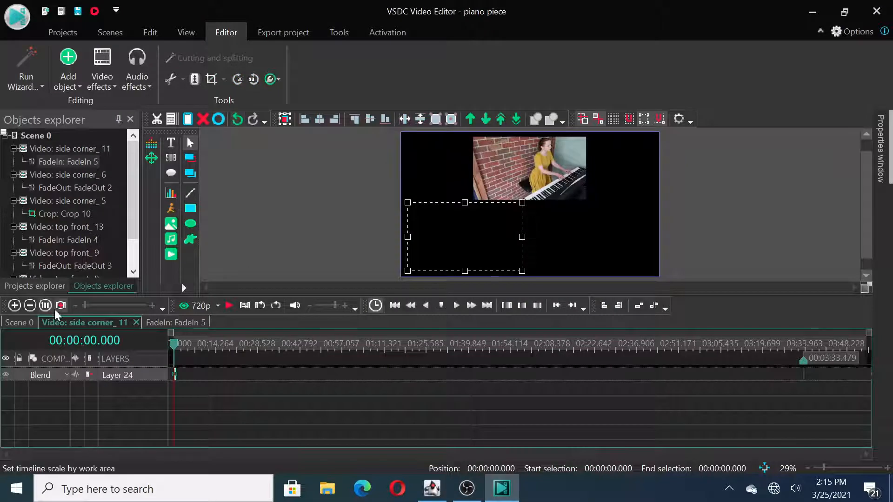
click(24, 322)
Step: Add a Fade In effect positioned from scene begin to the top side_ 12 clip on Layer 3 and return to Scene 0
click(352, 412)
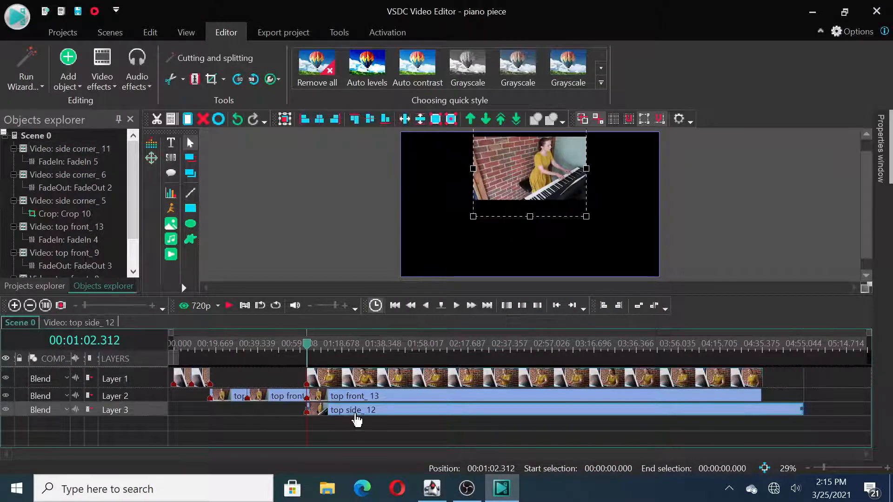
click(109, 81)
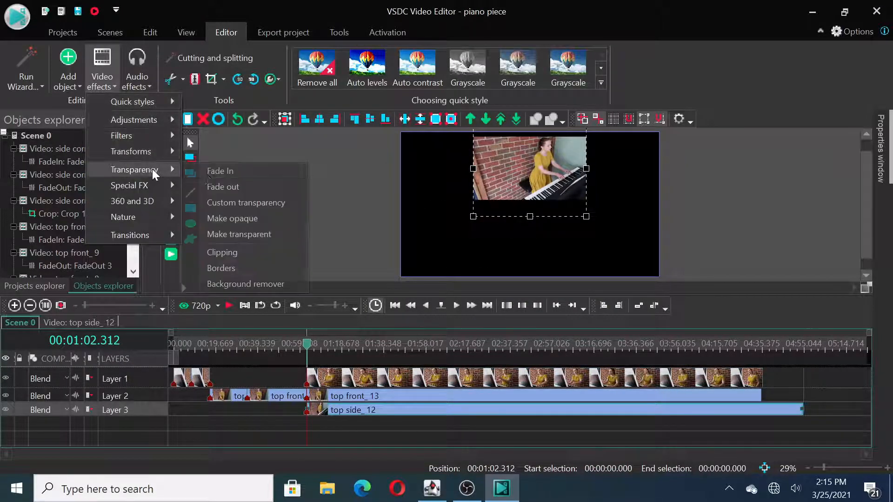
click(227, 171)
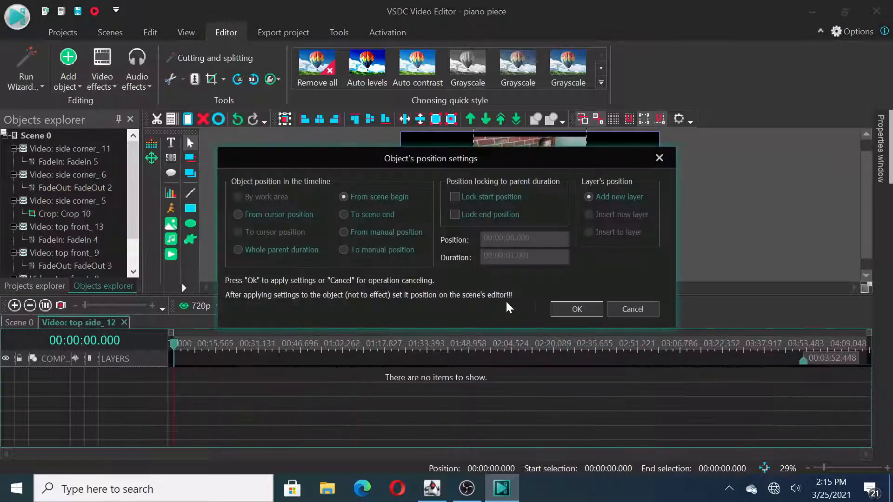
click(575, 310)
click(27, 325)
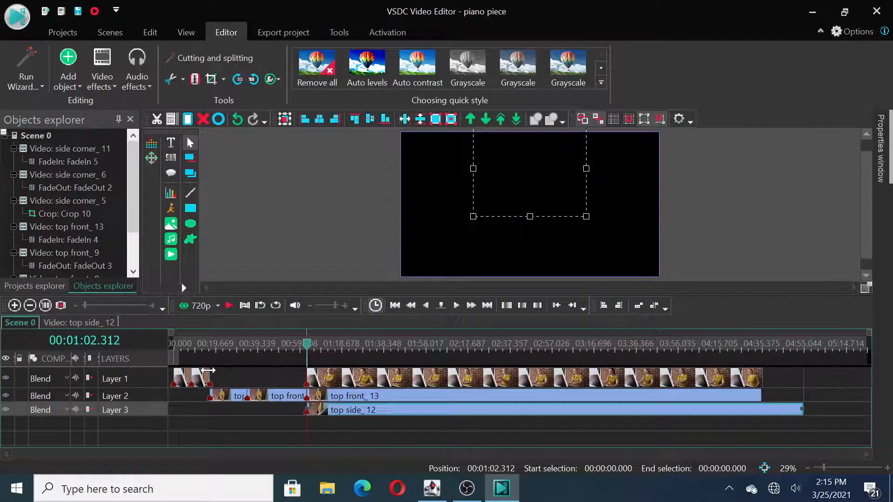
Step: Play the timeline from just before the three-view section to check the faded transition
drag(307, 346, 298, 348)
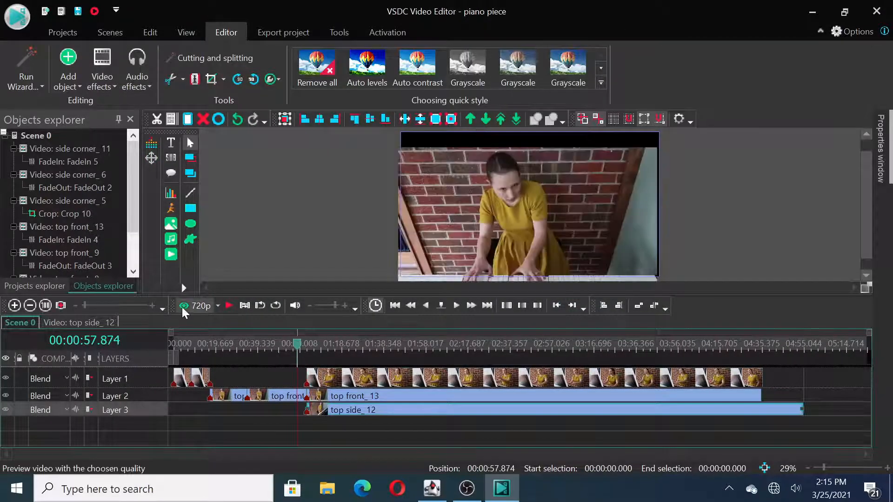
click(228, 305)
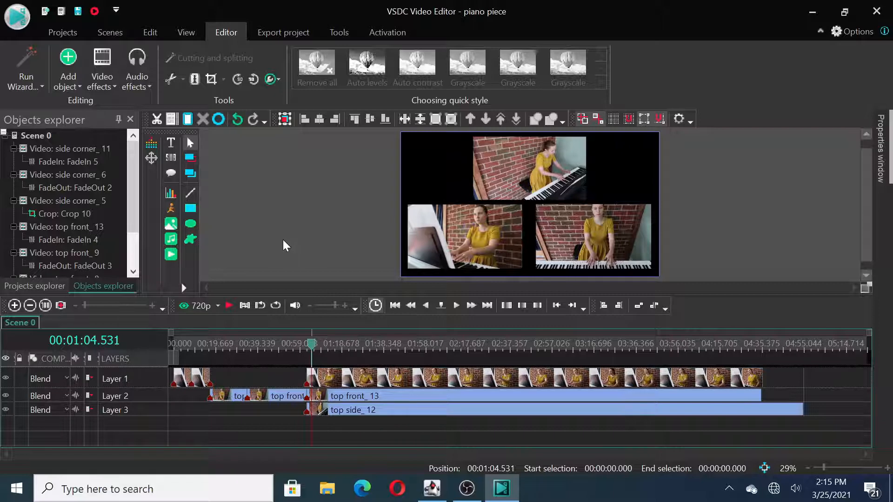
Step: Set the preview quality to 1080p and replay the transition into the three-view section
click(218, 308)
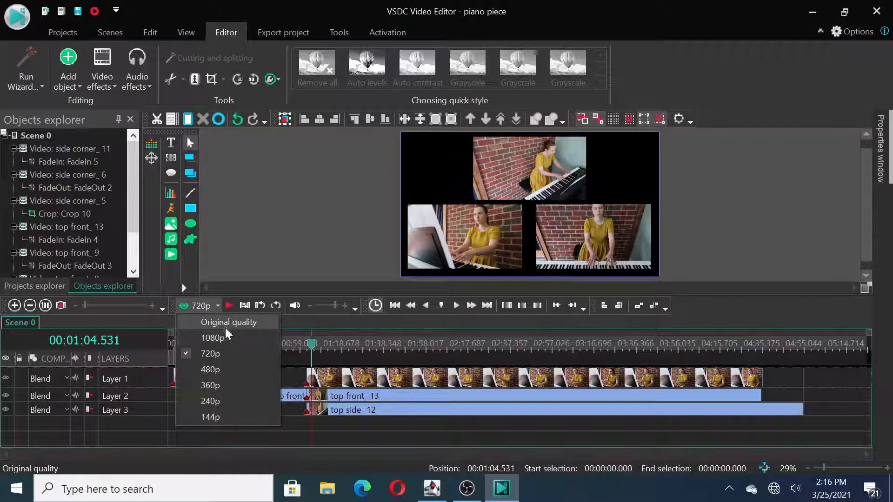
click(213, 341)
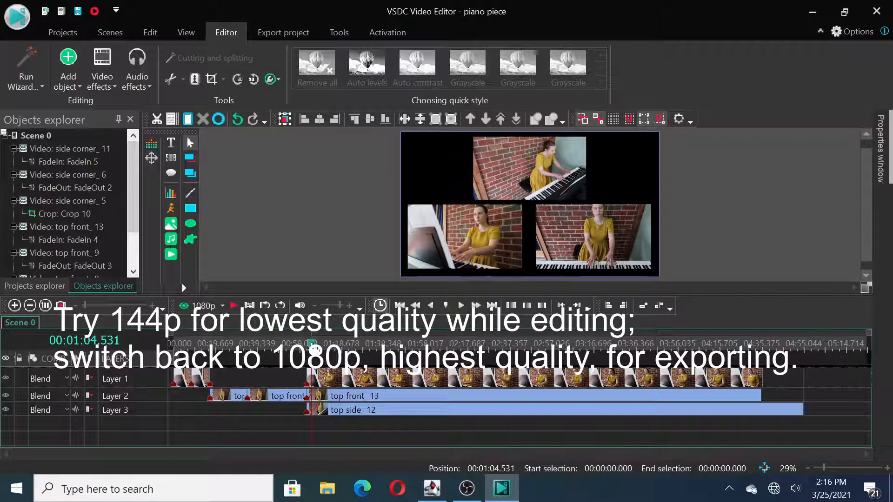
drag(311, 348, 298, 348)
click(234, 306)
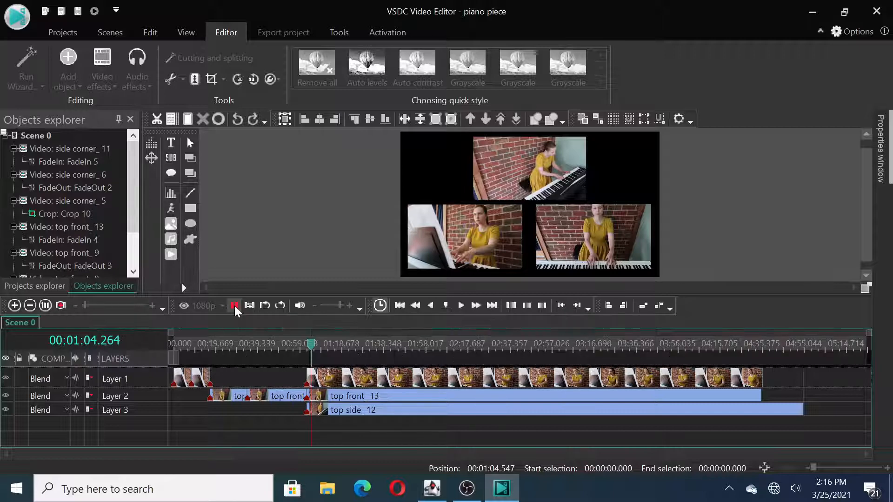
click(235, 305)
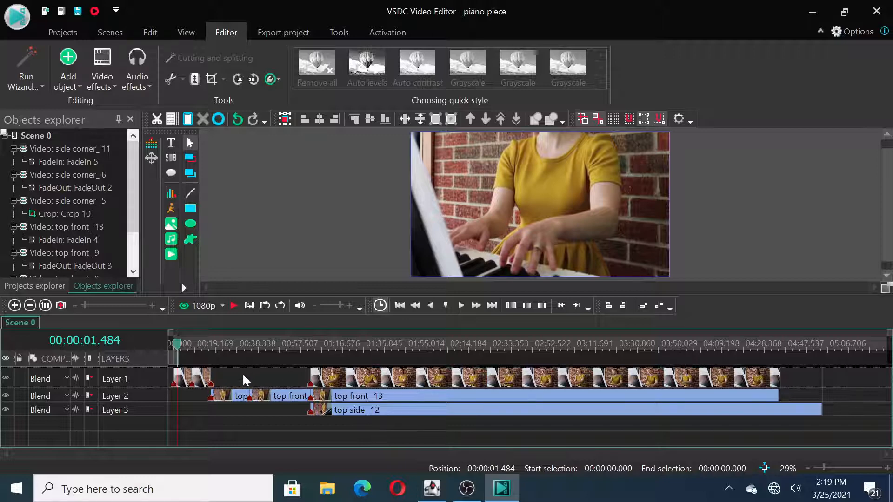
click(186, 380)
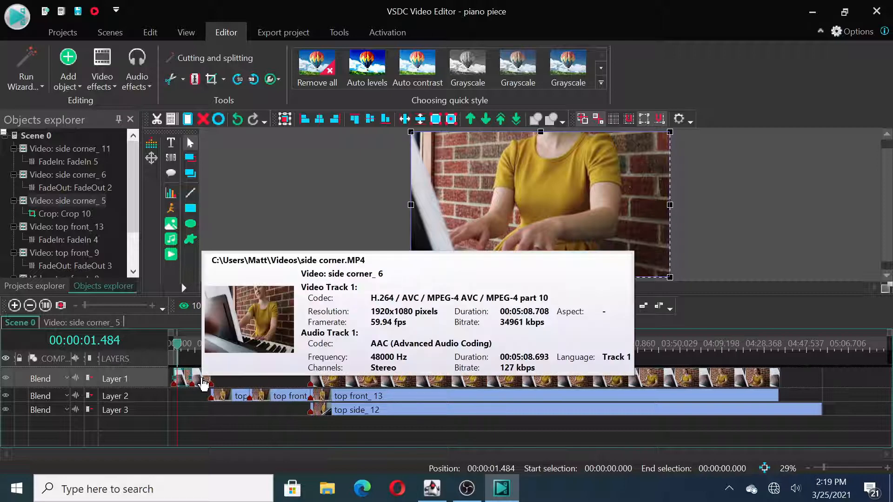
click(204, 384)
click(238, 378)
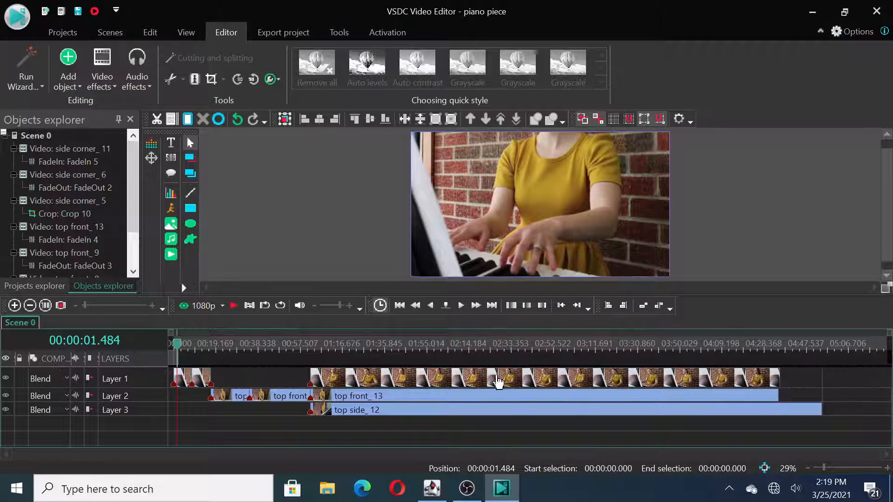
click(793, 373)
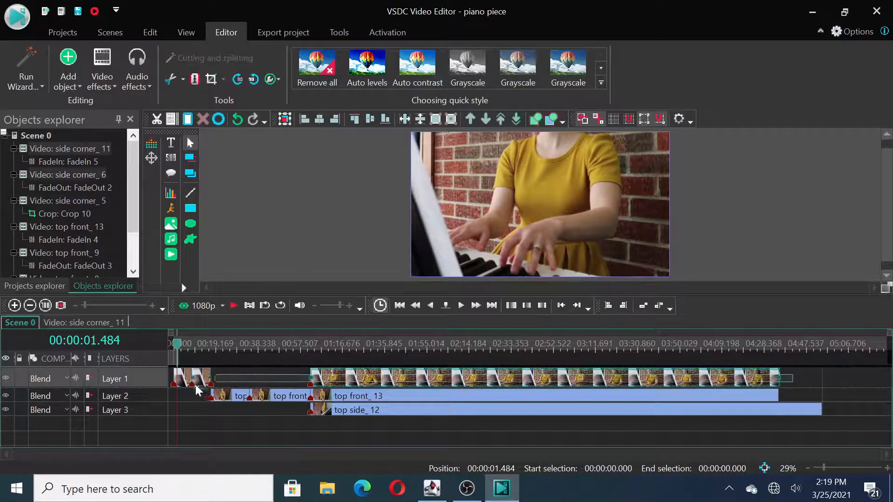
click(235, 375)
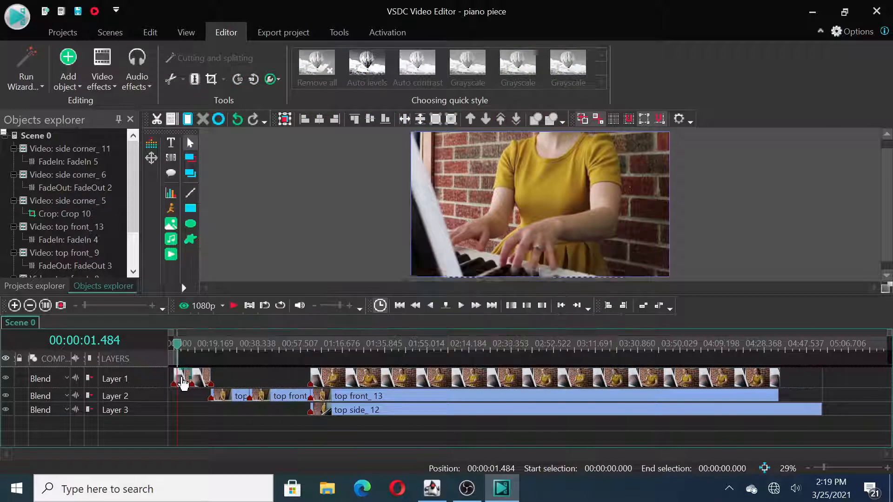
Step: Add a Silence audio effect to the side corner_ 5 clip, extend it back to the clip's start, and return to Scene 0
click(183, 383)
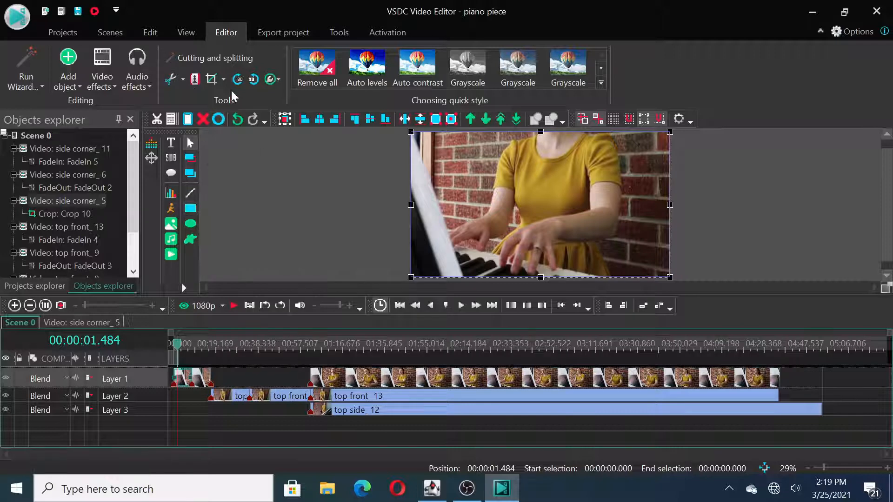
click(137, 79)
mouse_move(215, 102)
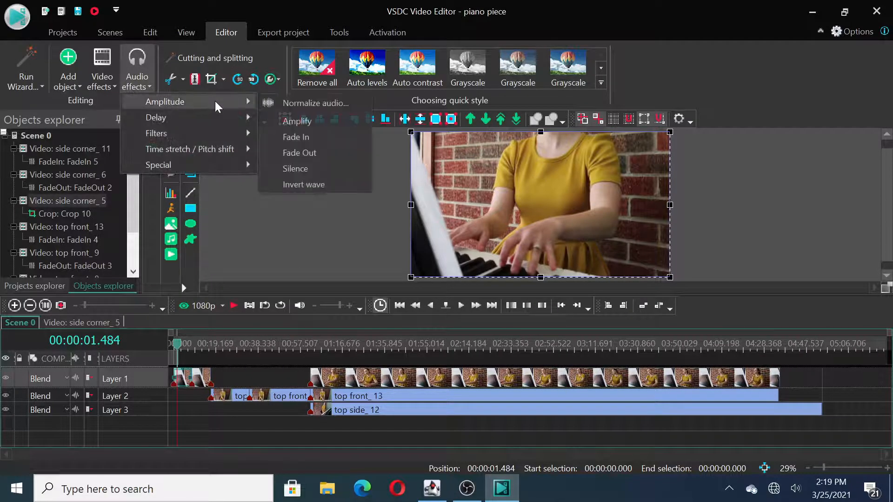
click(303, 169)
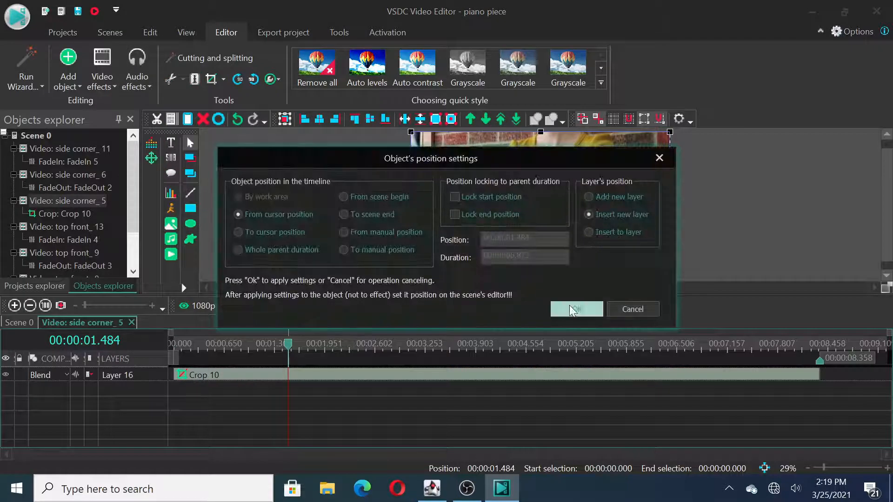
click(570, 307)
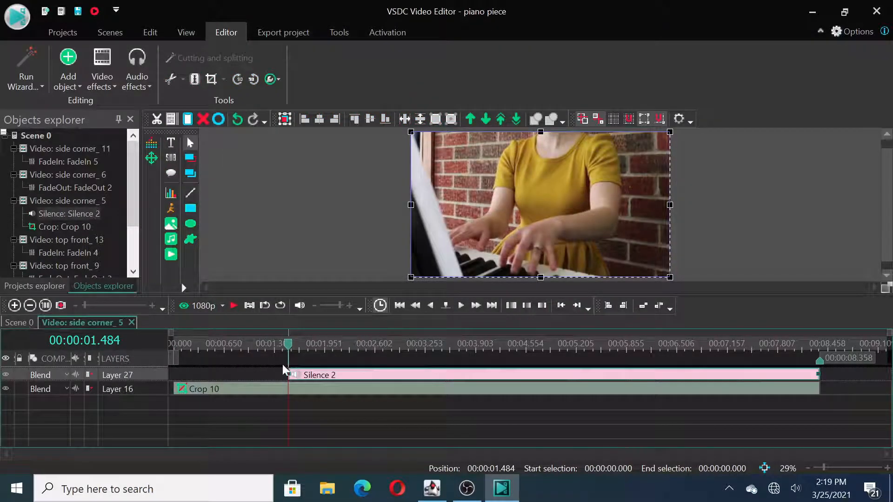
drag(290, 374, 163, 376)
click(18, 320)
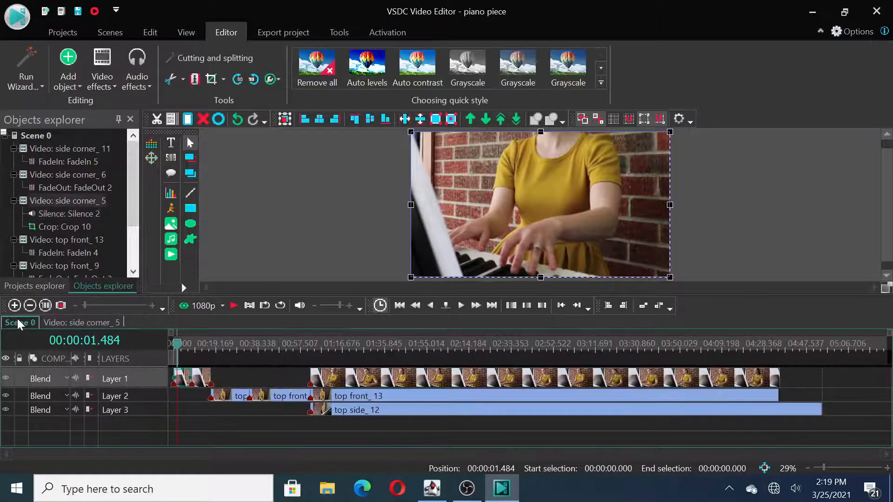
click(273, 385)
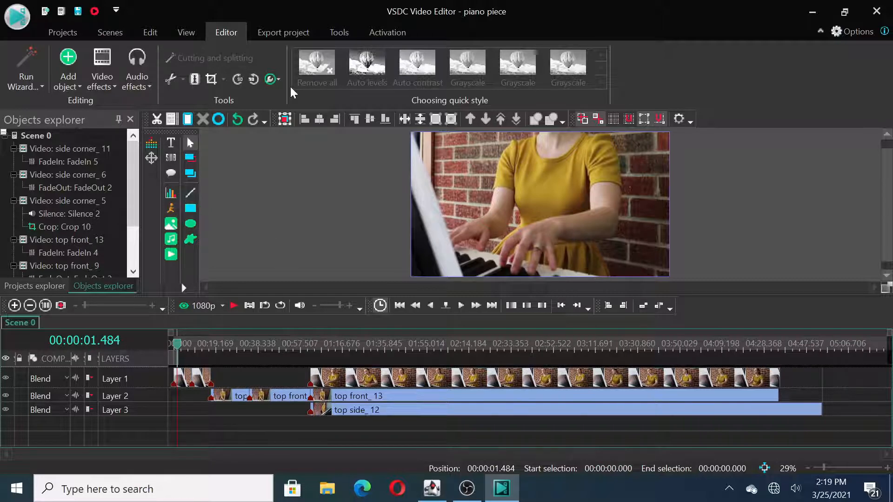
Step: Examine the project's export format, profile and output file settings, and return to the timeline
click(307, 34)
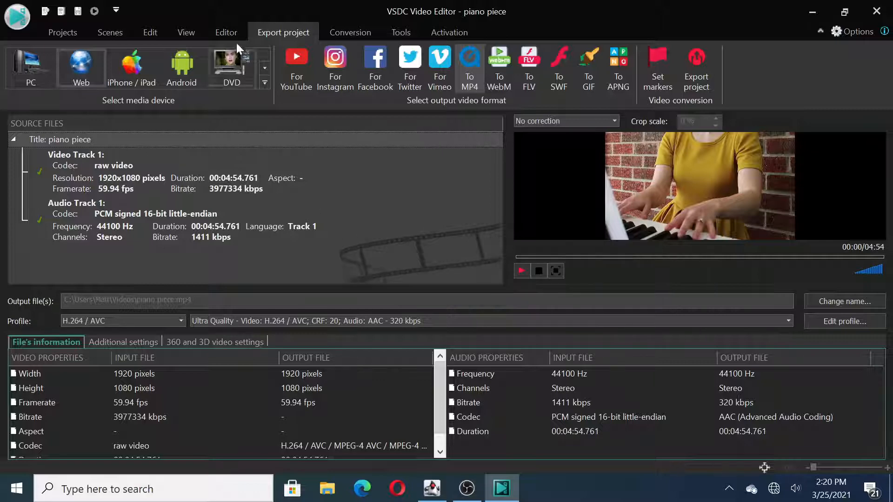
click(223, 30)
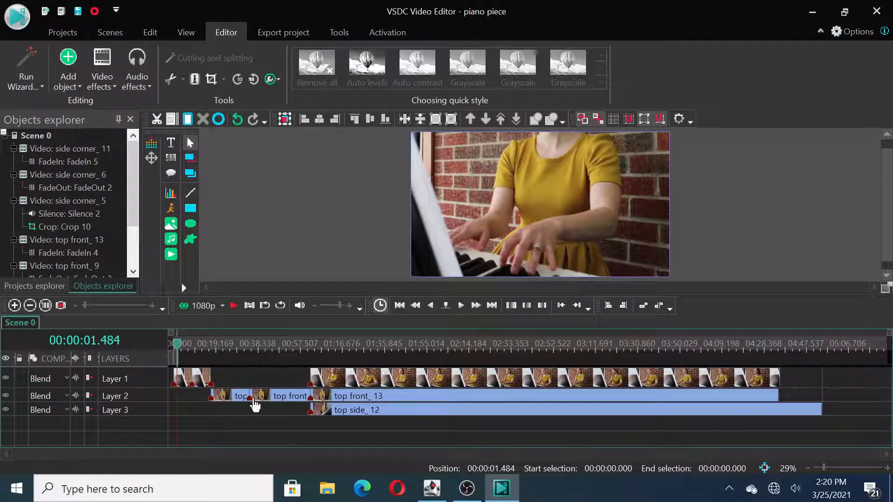
Step: Add the o perfect love piano audio file on a new layer and shift it back to the start of the scene
click(132, 89)
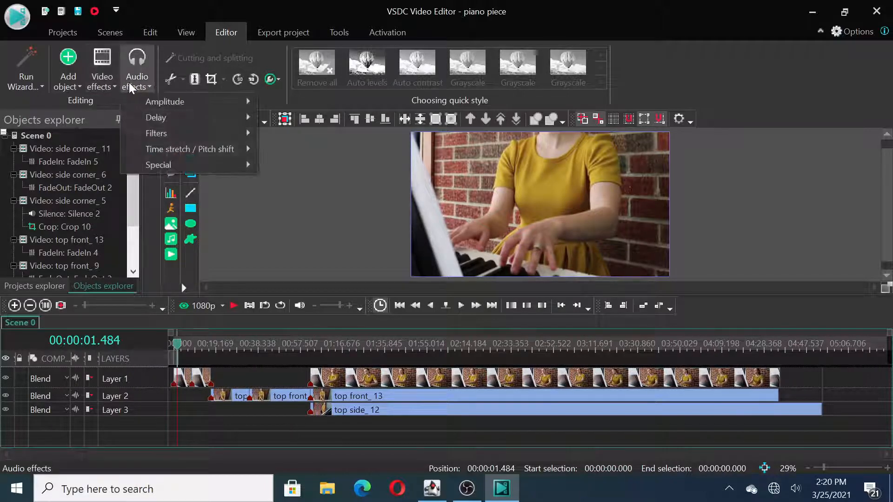
click(68, 83)
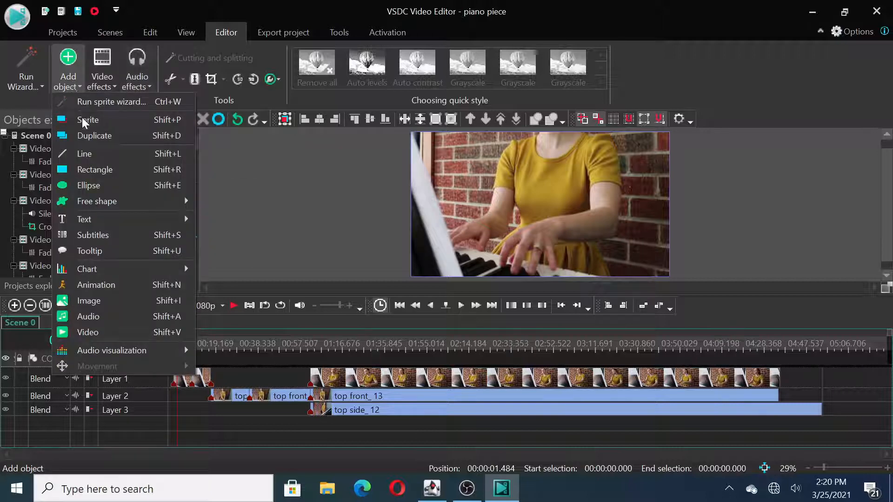
click(99, 316)
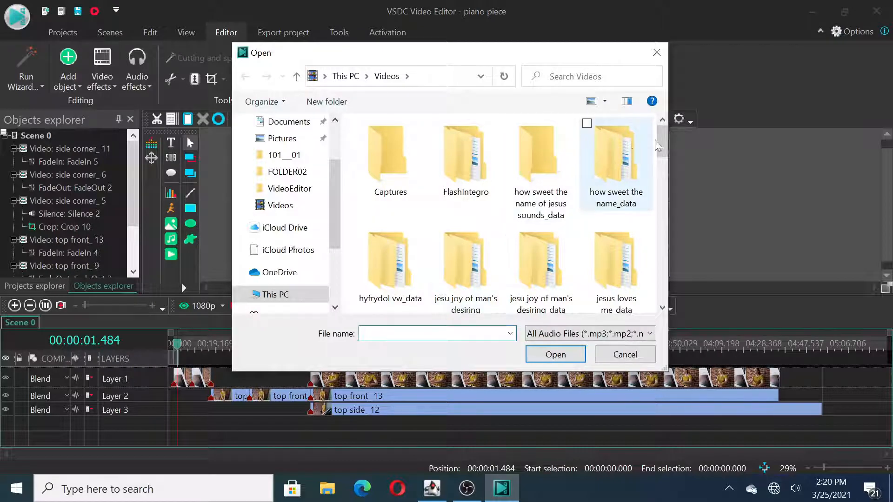
drag(665, 137, 663, 280)
double_click(473, 187)
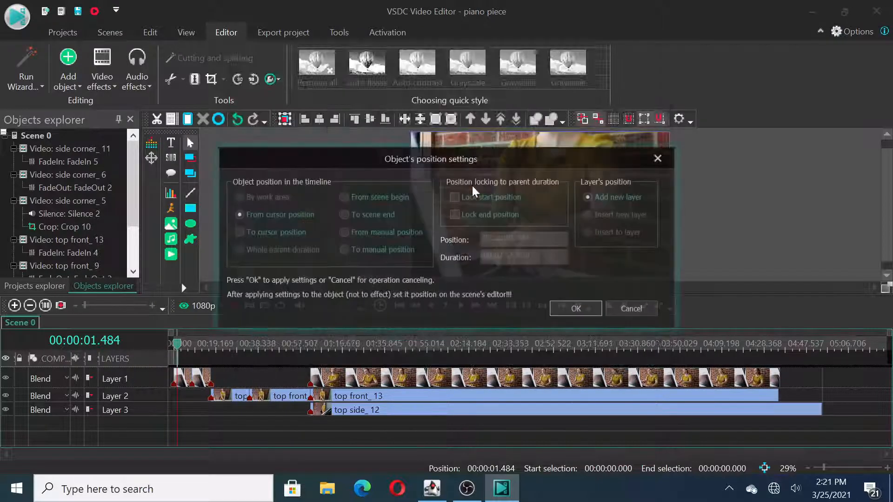
click(575, 308)
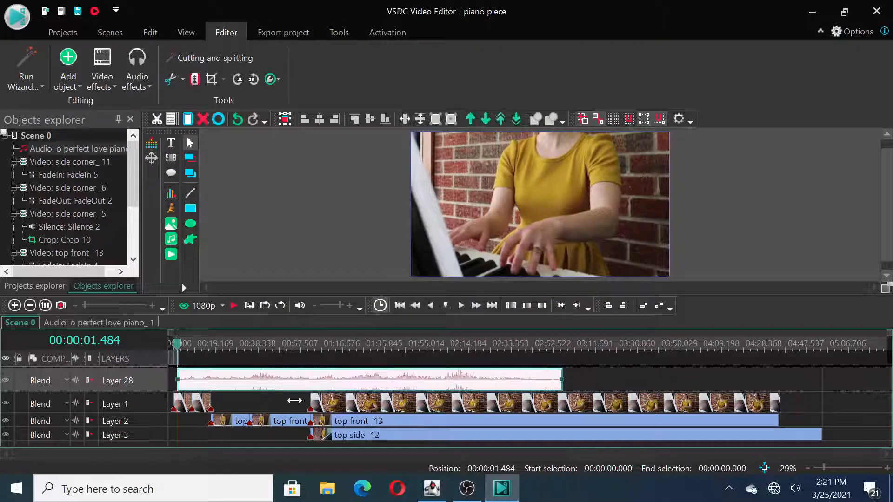
drag(195, 380, 186, 380)
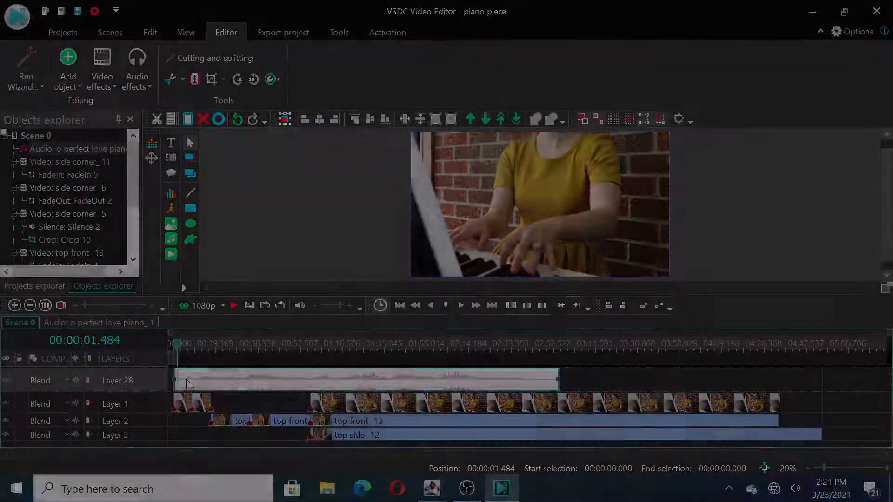